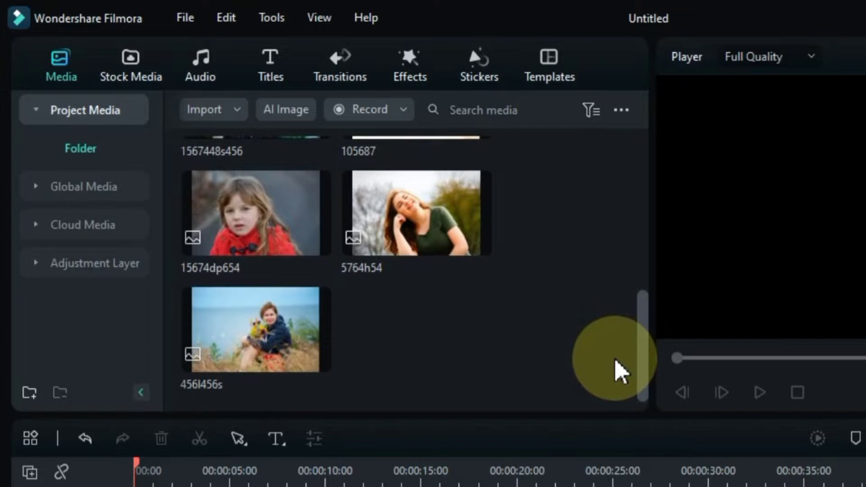
# Step: Place the White solid from the stock media downloads at the start of video track 1
pyautogui.scroll(4, 618, 347)
pyautogui.scroll(4, 630, 270)
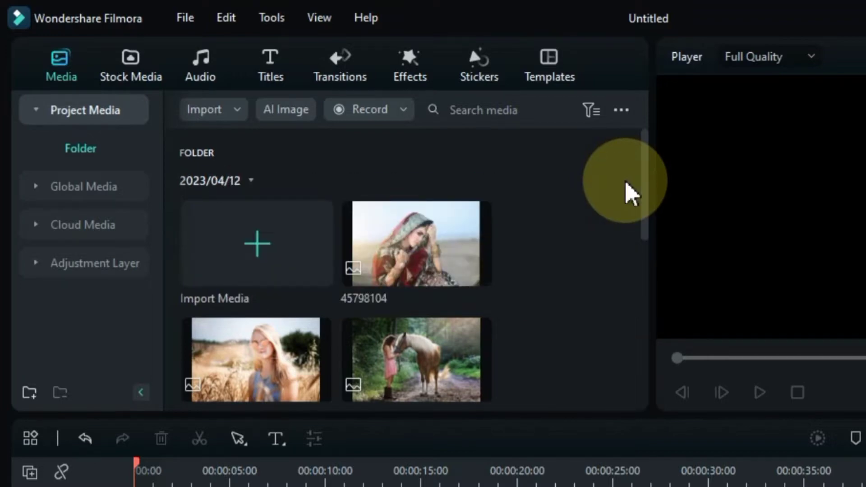
pyautogui.click(151, 79)
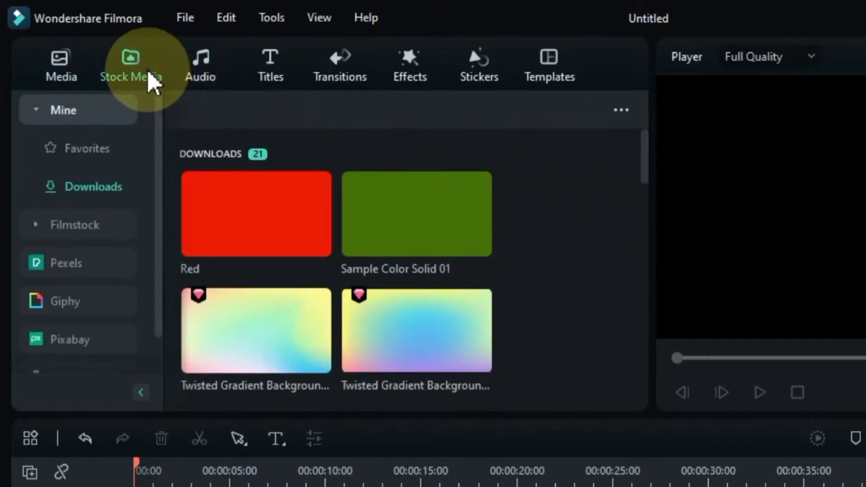
pyautogui.moveTo(641, 150); pyautogui.dragTo(632, 341)
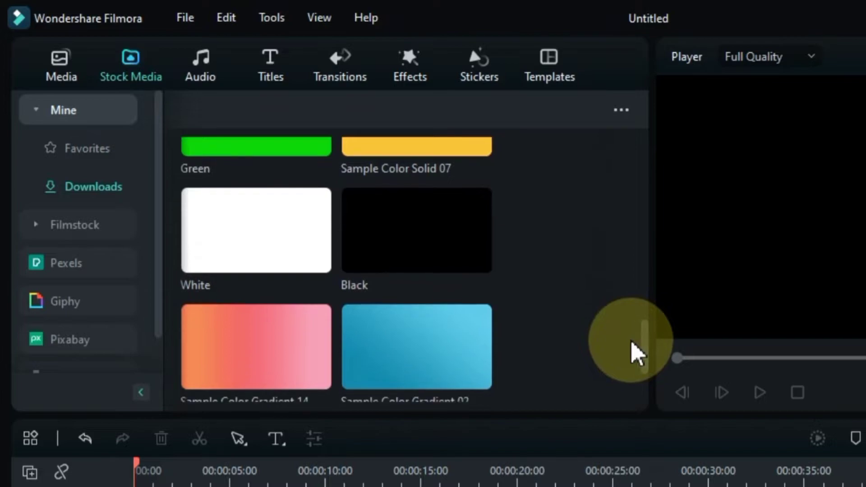
pyautogui.moveTo(238, 244); pyautogui.dragTo(94, 419)
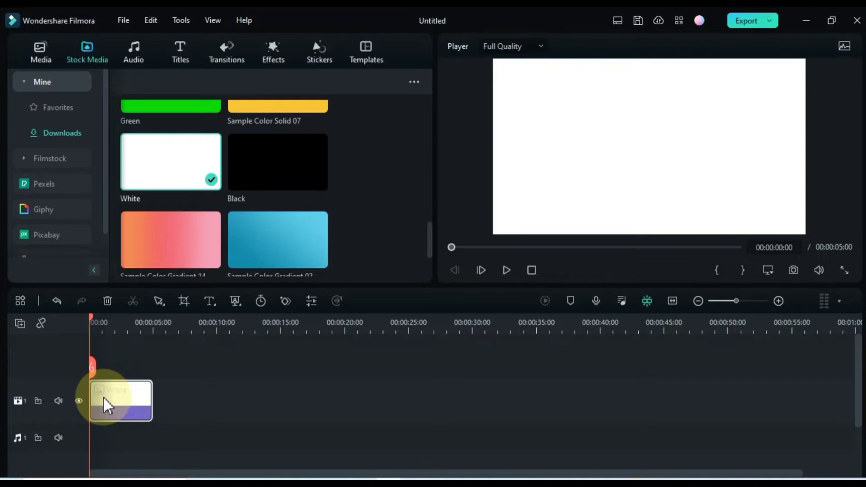
# Step: Unlock the White clip's scale proportions and set its scale to 70% in X and 100% in Y
pyautogui.doubleClick(102, 396)
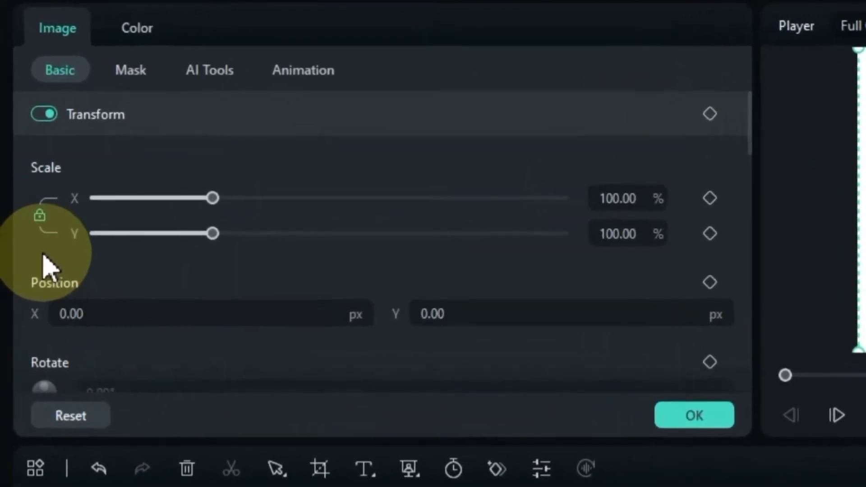
pyautogui.click(50, 208)
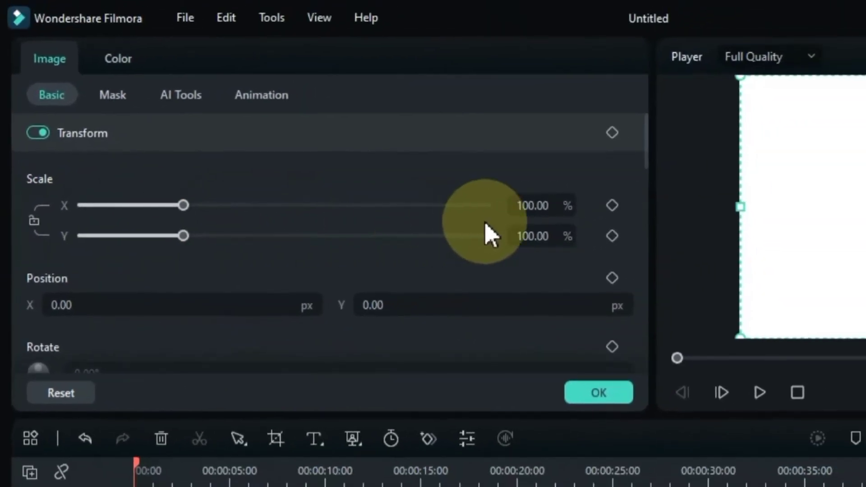
pyautogui.click(533, 207)
pyautogui.hotkey('ctrl', 'a')
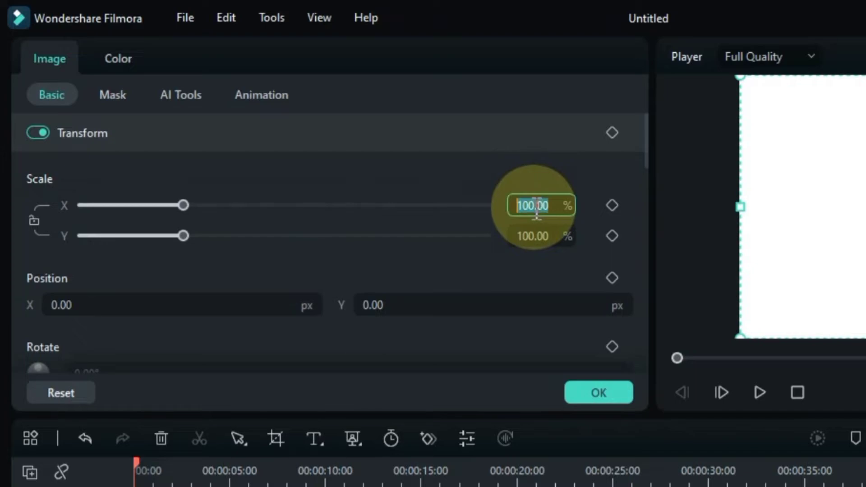
pyautogui.write('70')
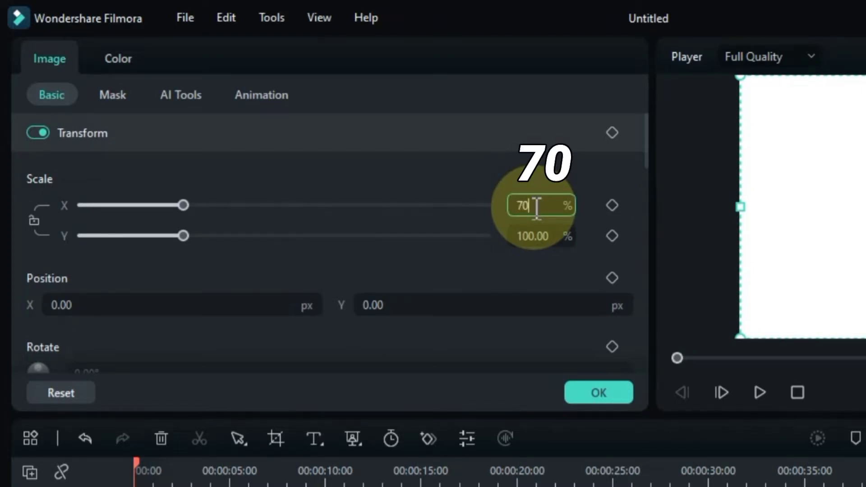
pyautogui.press('Return')
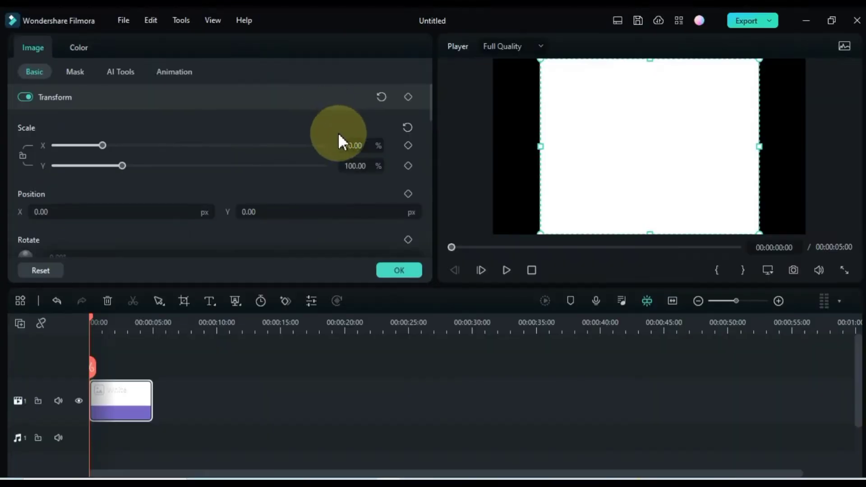
pyautogui.click(354, 166)
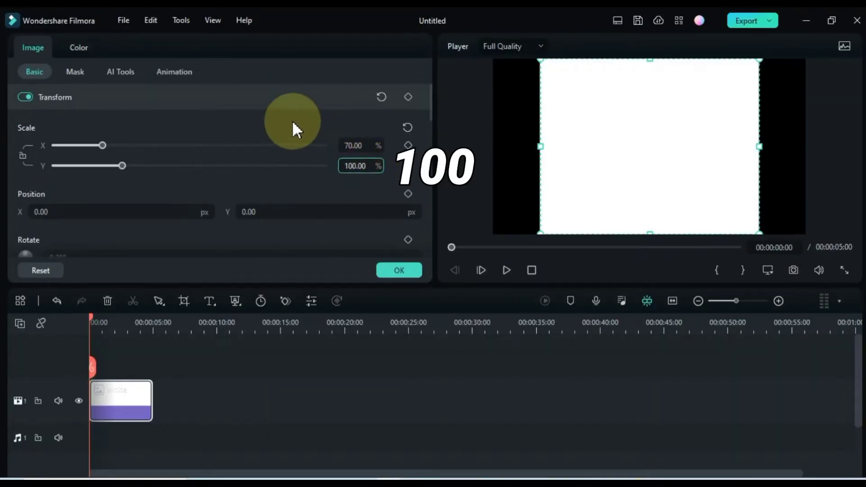
pyautogui.press('Return')
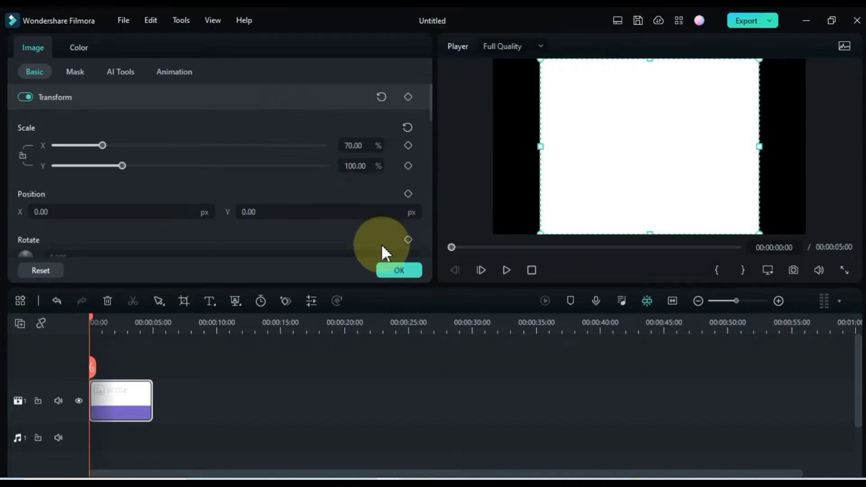
pyautogui.click(391, 268)
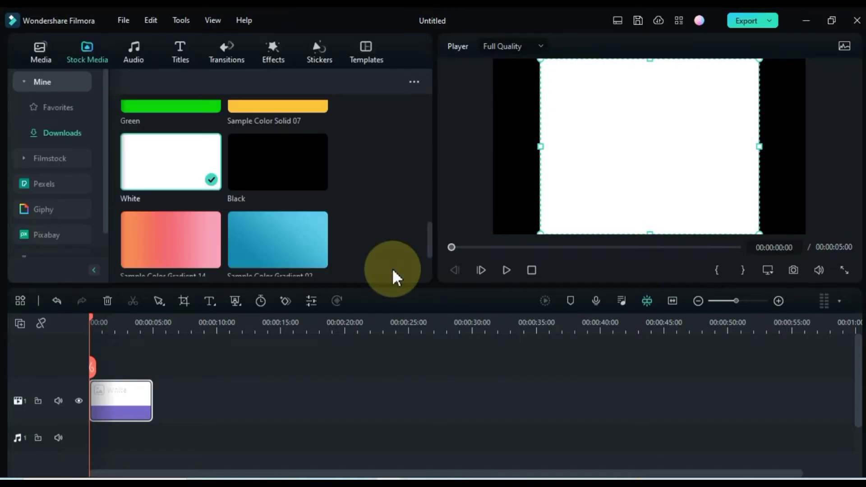
# Step: Place the project photo 45798104 on a new track directly above the White clip, starting at 00:00
pyautogui.click(44, 57)
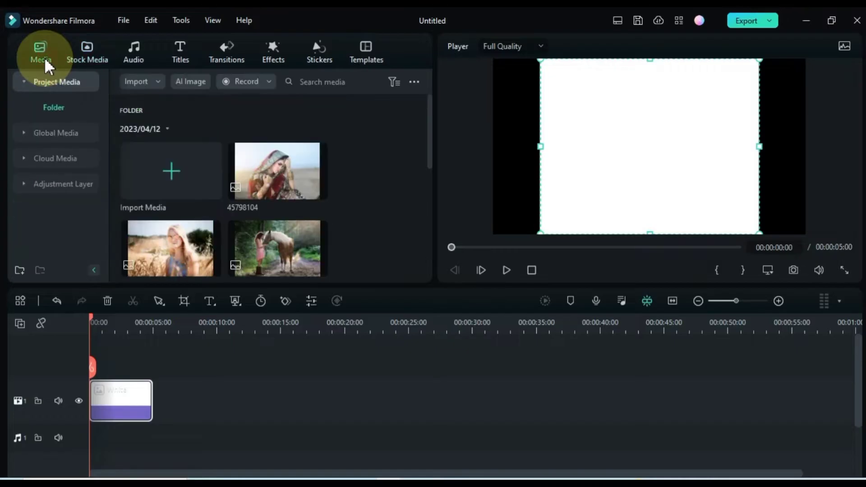
pyautogui.click(274, 165)
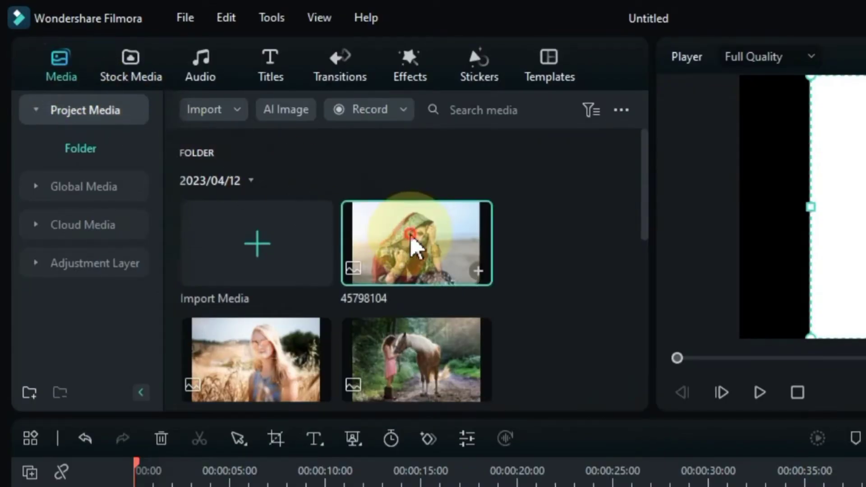
pyautogui.moveTo(411, 236); pyautogui.dragTo(138, 486)
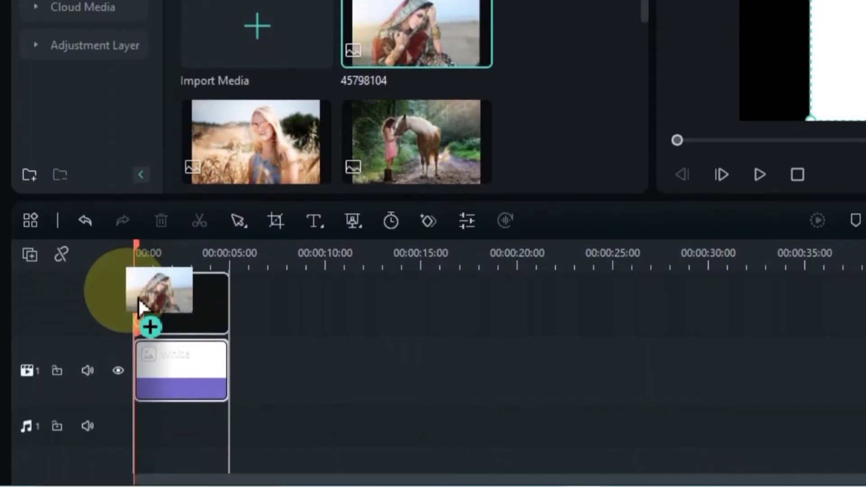
pyautogui.moveTo(138, 297); pyautogui.dragTo(133, 301)
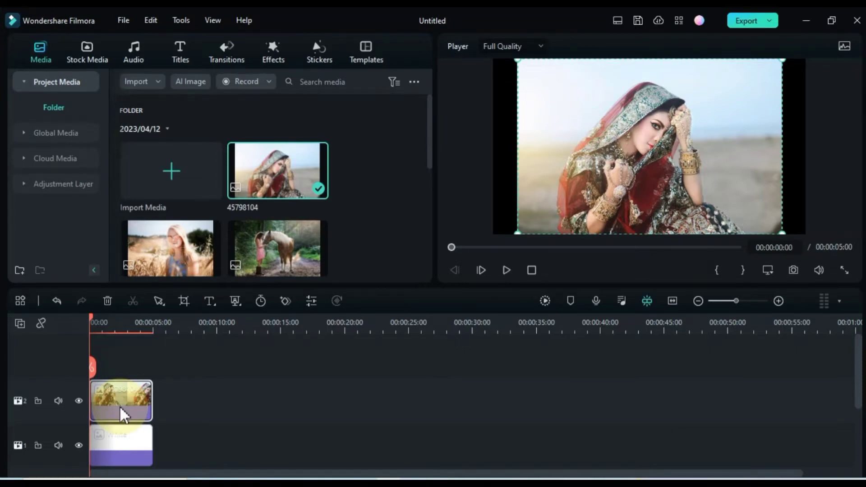
# Step: Scale the photo clip uniformly to 80% and set its Y position to 90 px
pyautogui.doubleClick(120, 405)
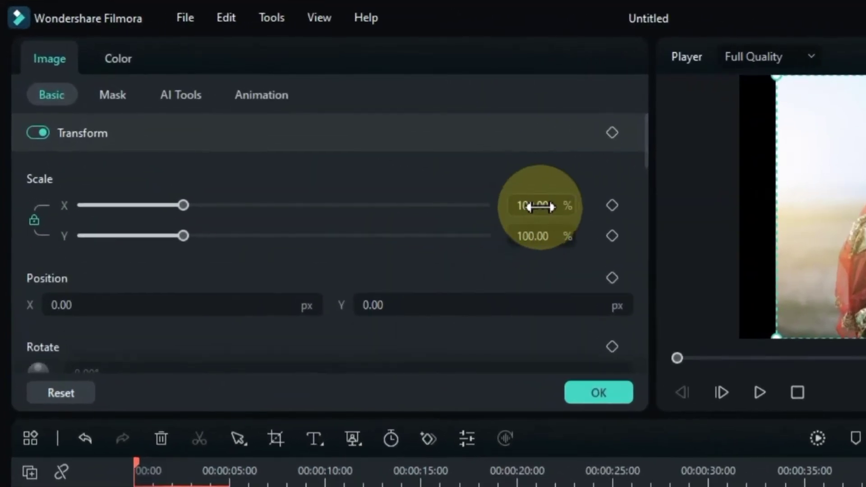
pyautogui.click(536, 206)
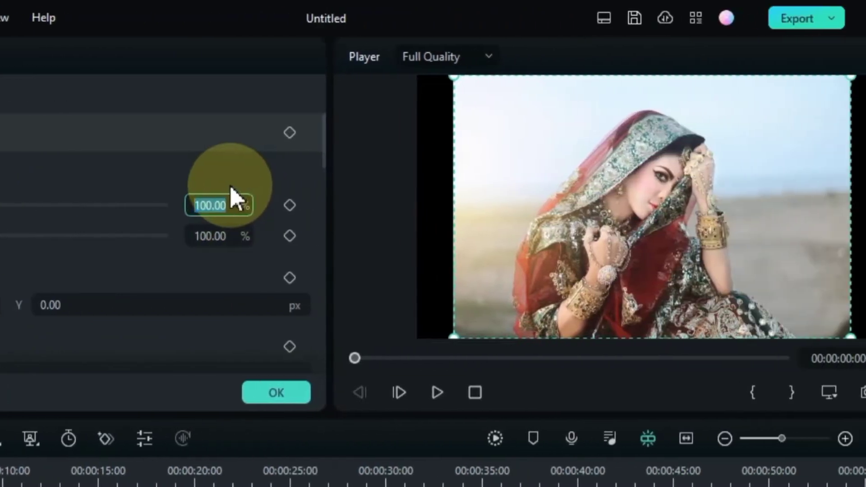
pyautogui.write('80')
pyautogui.press('Return')
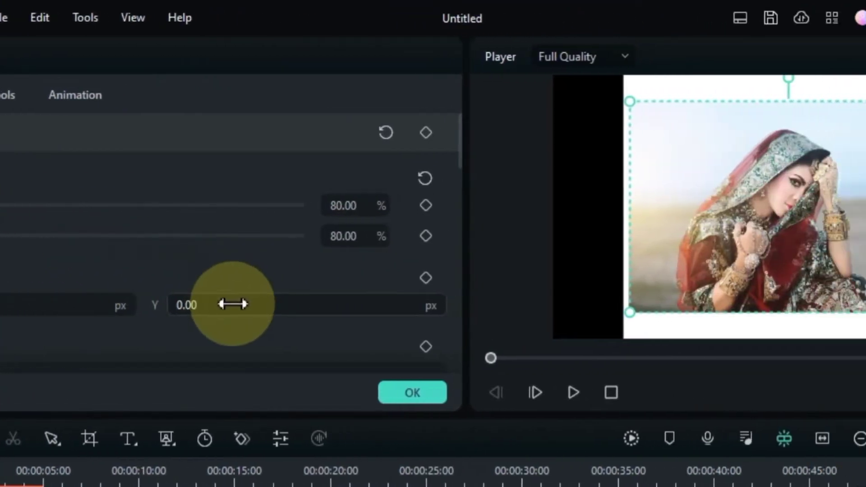
pyautogui.click(240, 305)
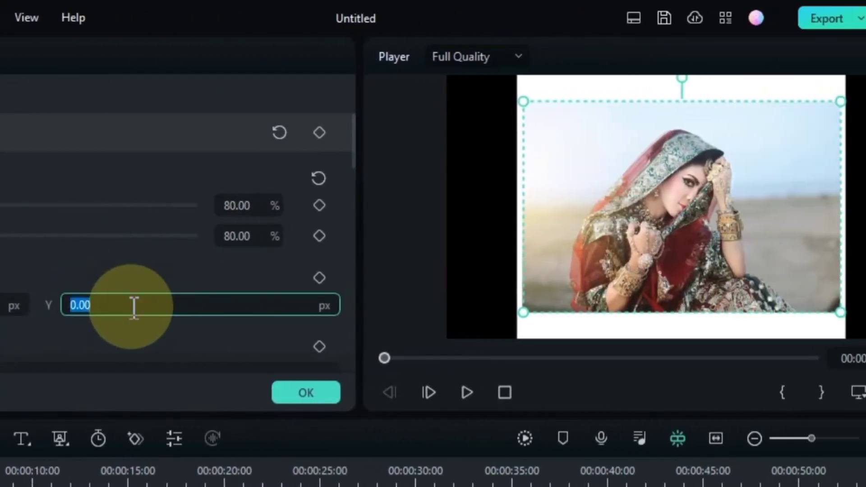
pyautogui.write('90')
pyautogui.press('Return')
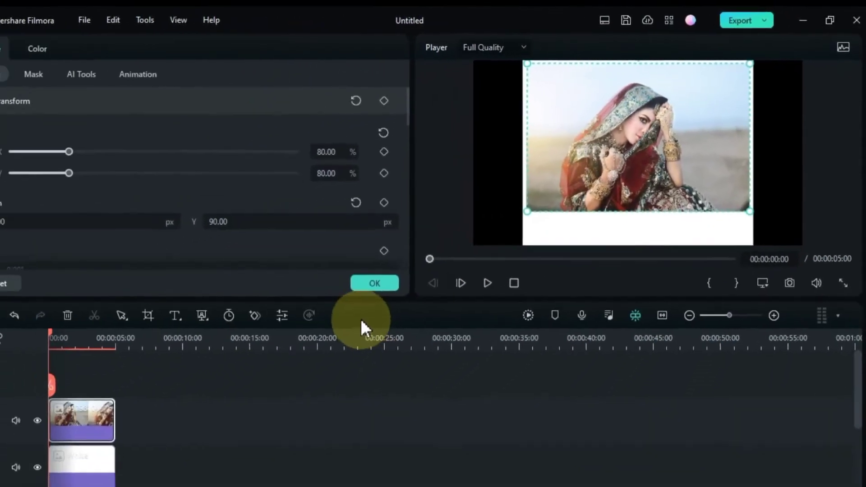
pyautogui.click(176, 380)
# Step: Add a text clip on a new track above the photo at 00:00 and change its wording to "Love"
pyautogui.click(213, 371)
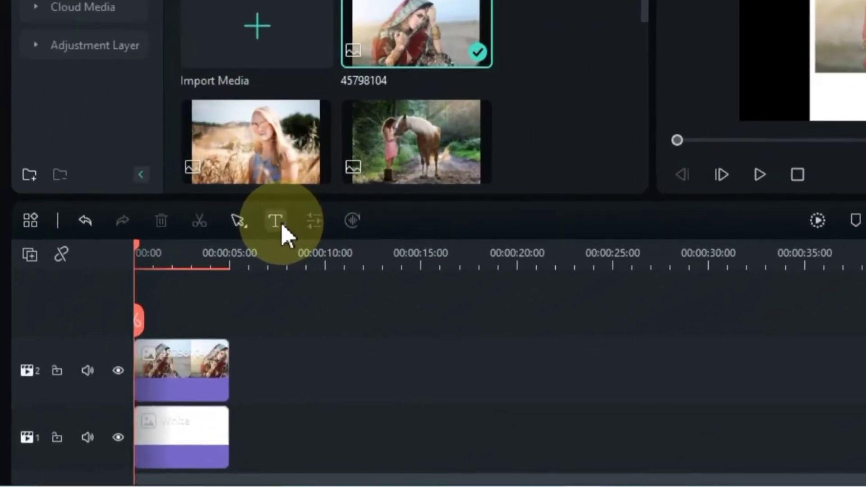
pyautogui.click(187, 303)
pyautogui.click(328, 255)
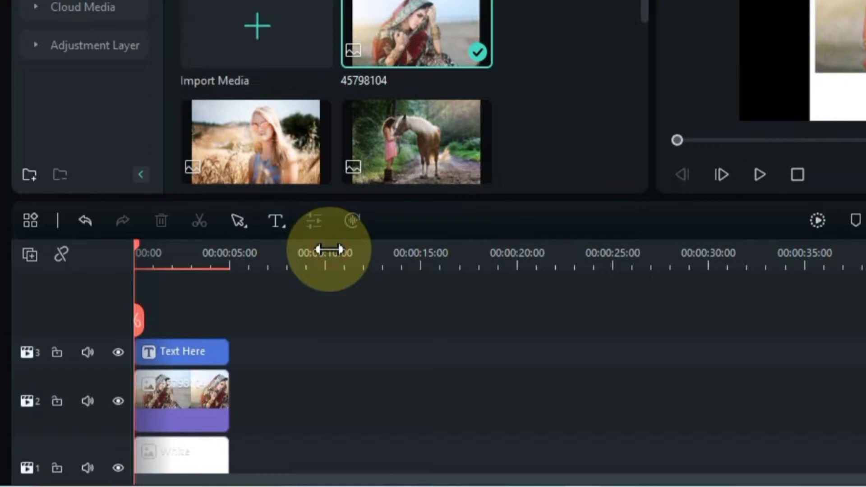
pyautogui.doubleClick(183, 354)
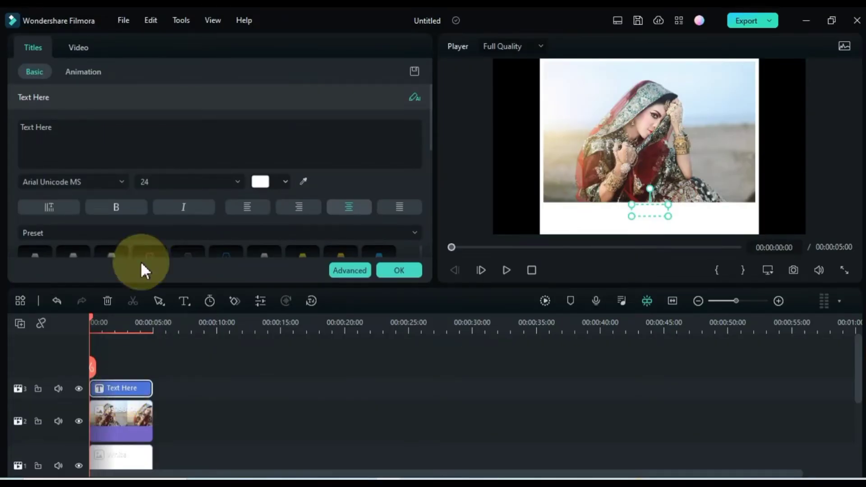
pyautogui.click(147, 147)
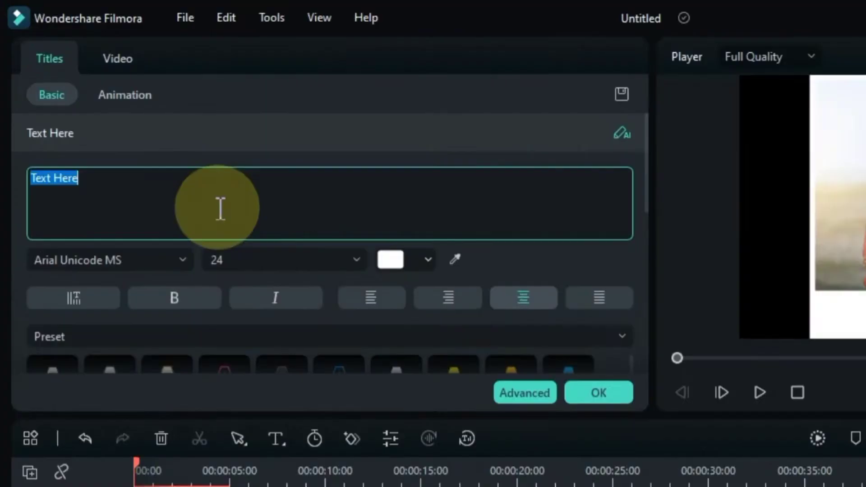
pyautogui.write('Love')
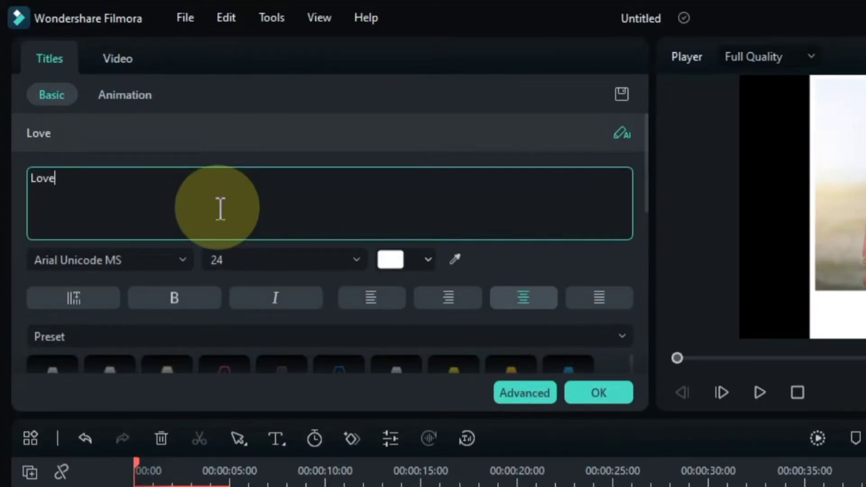
# Step: Colour the "Love" title black and set its font to Arizonia Regular
pyautogui.click(391, 260)
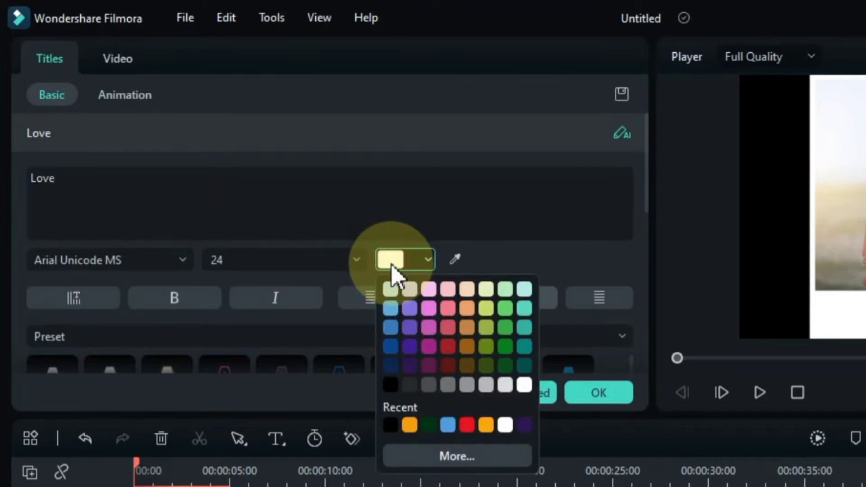
pyautogui.click(390, 425)
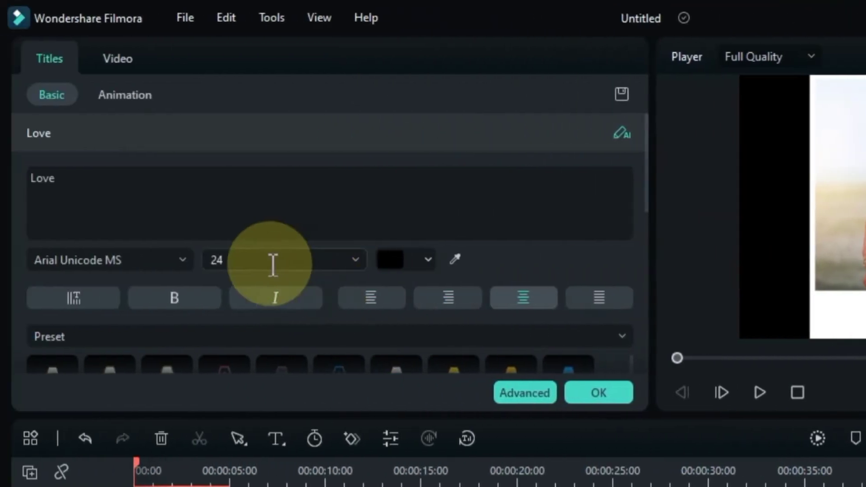
pyautogui.click(157, 261)
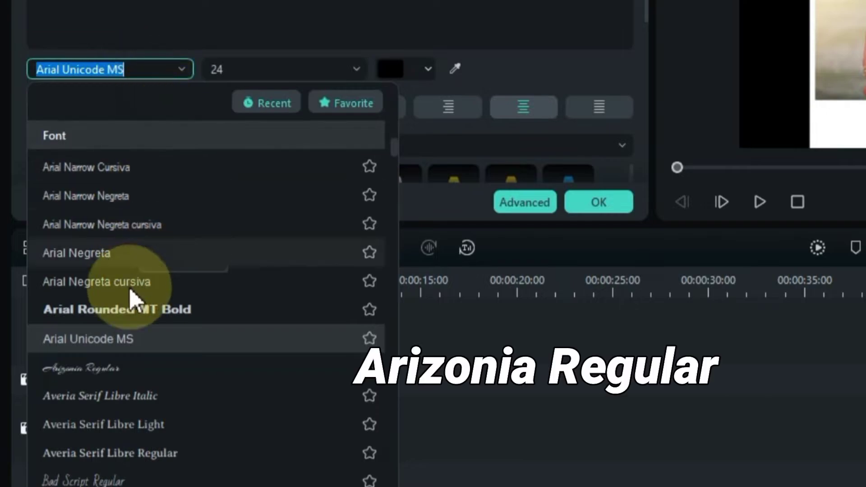
pyautogui.click(107, 370)
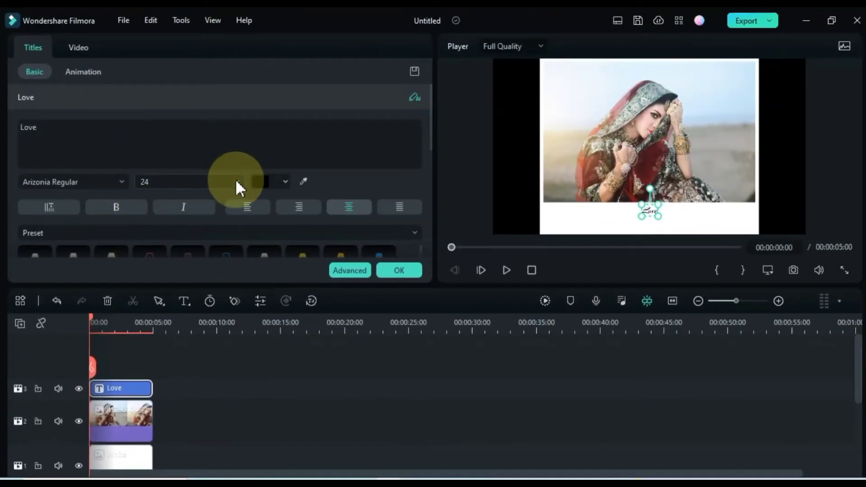
# Step: Set the "Love" title's font size to 62 and move it down into the white strip below the photo
pyautogui.click(235, 180)
pyautogui.scroll(-2, 225, 193)
pyautogui.scroll(-3, 224, 196)
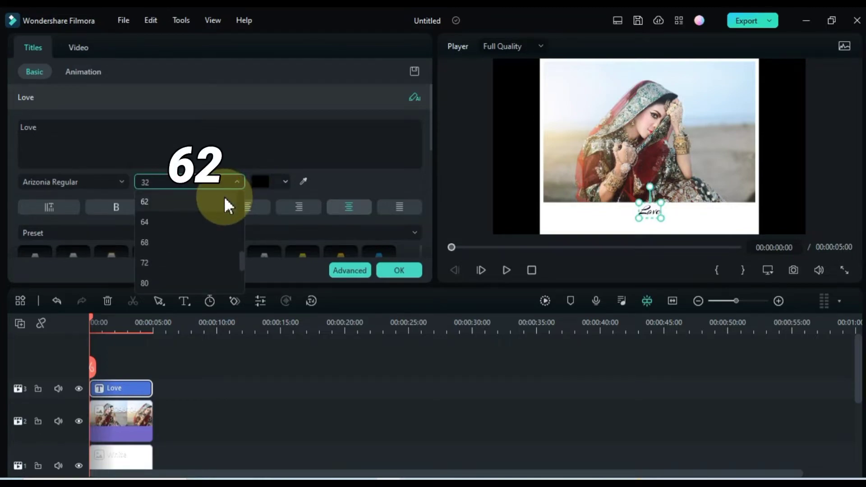
pyautogui.click(208, 199)
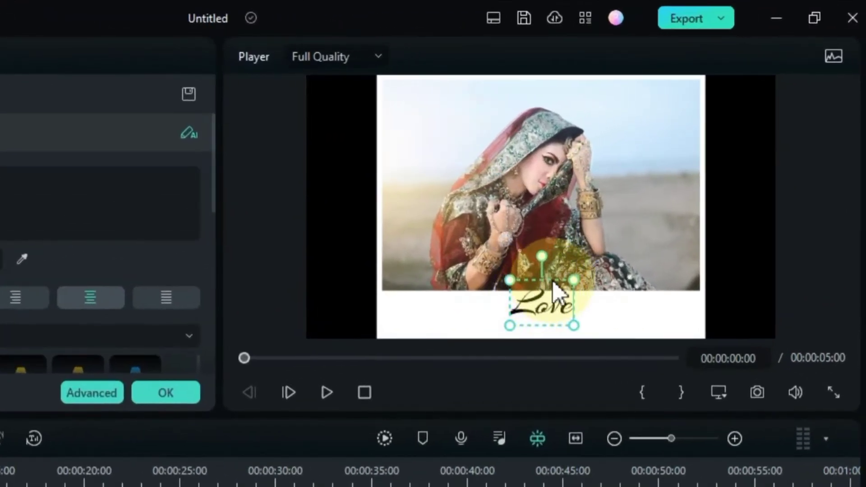
pyautogui.moveTo(553, 281); pyautogui.dragTo(551, 286)
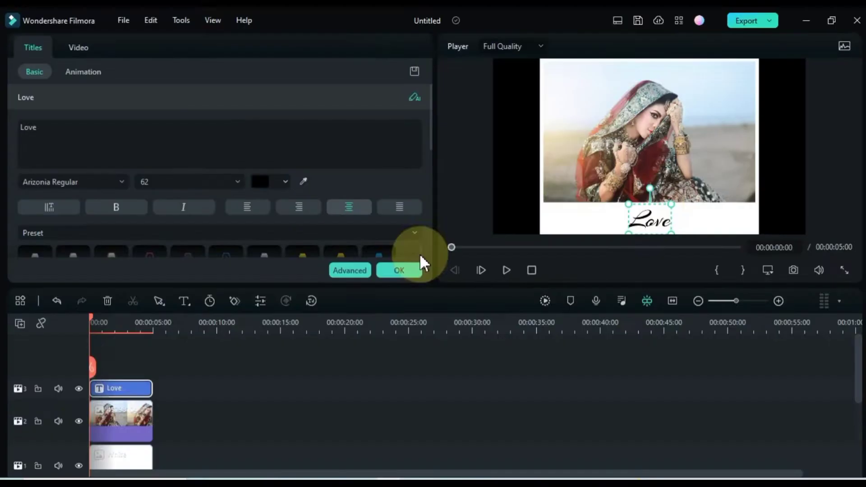
pyautogui.click(117, 364)
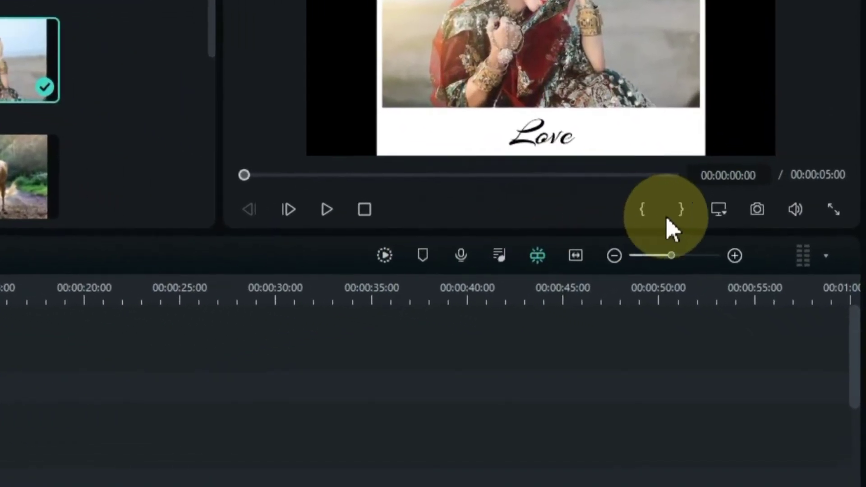
# Step: Save the framed "Love" picture as a PNG snapshot in the default Snapshot folder
pyautogui.click(755, 211)
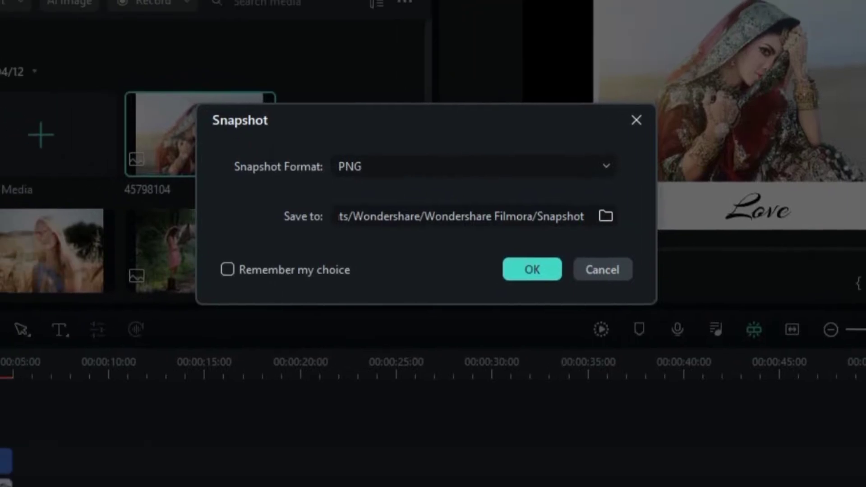
pyautogui.click(469, 170)
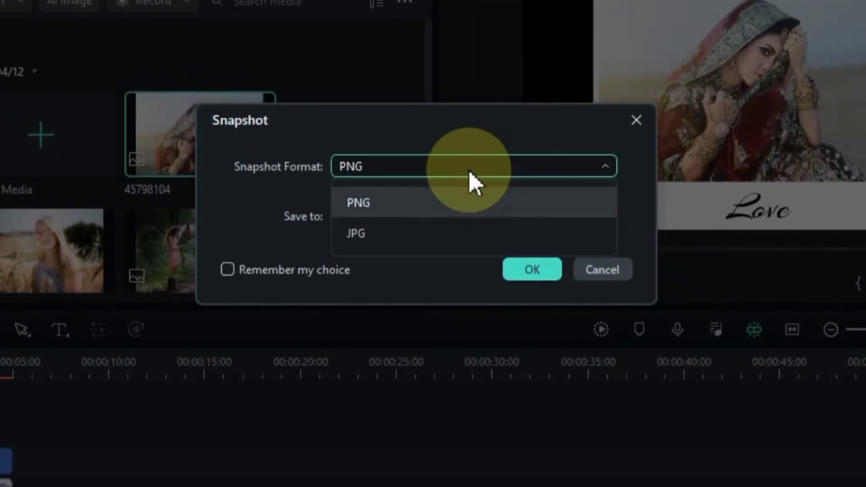
pyautogui.click(461, 203)
pyautogui.click(536, 269)
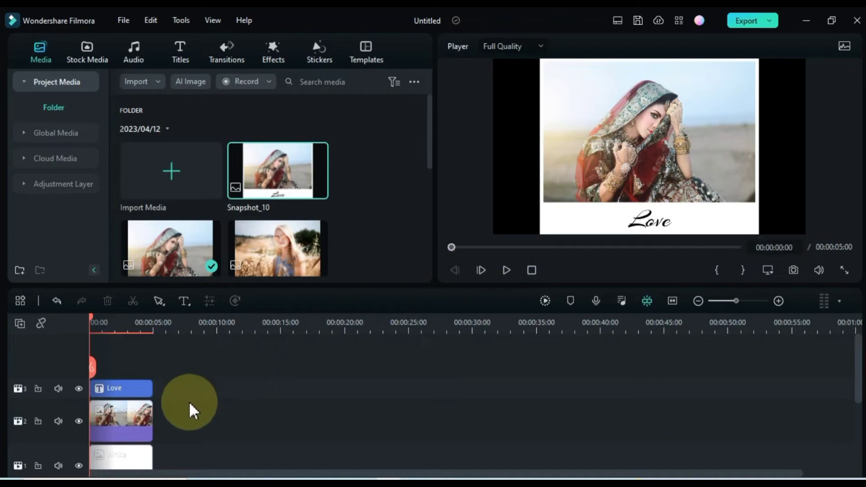
# Step: Replace the photo clip on track 2 with photo 15673215, starting at 00:00
pyautogui.click(141, 425)
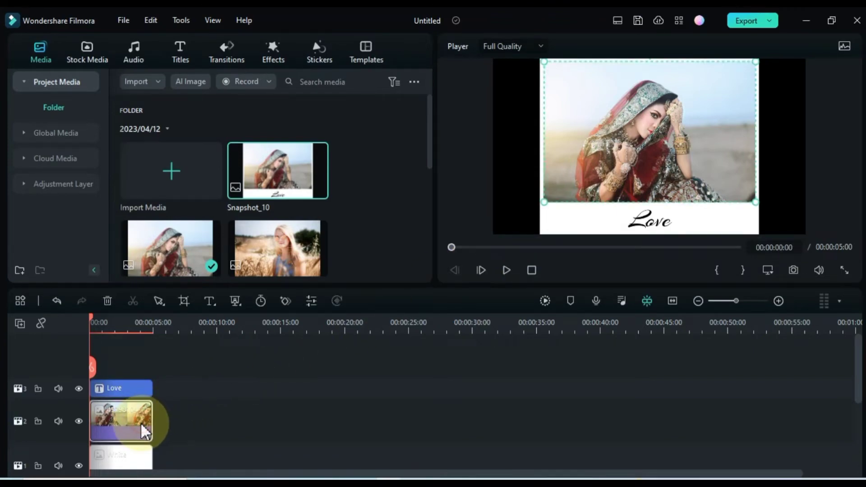
pyautogui.press('Delete')
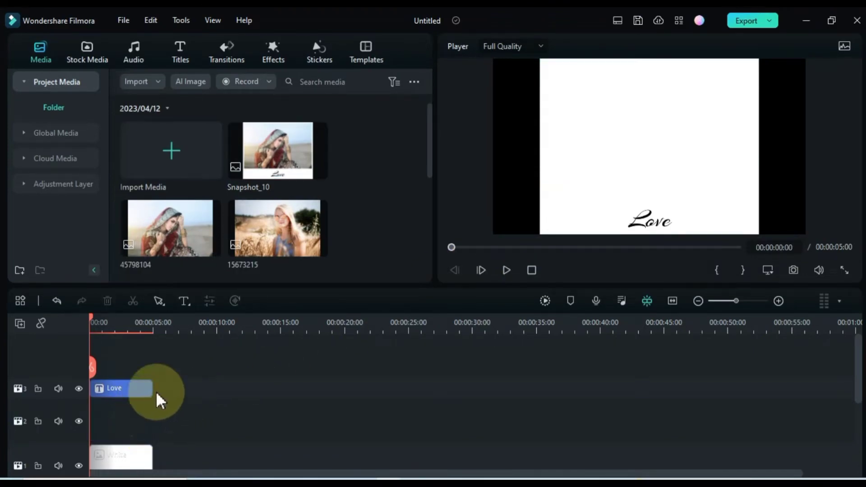
pyautogui.moveTo(427, 142); pyautogui.dragTo(427, 154)
pyautogui.moveTo(263, 204); pyautogui.dragTo(101, 421)
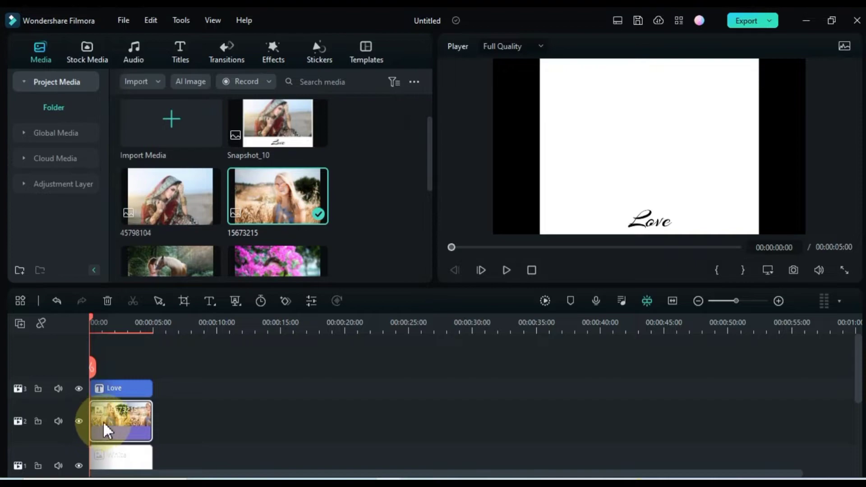
# Step: Scale the new photo clip uniformly to 80% and set its Y position to 90 px
pyautogui.doubleClick(118, 422)
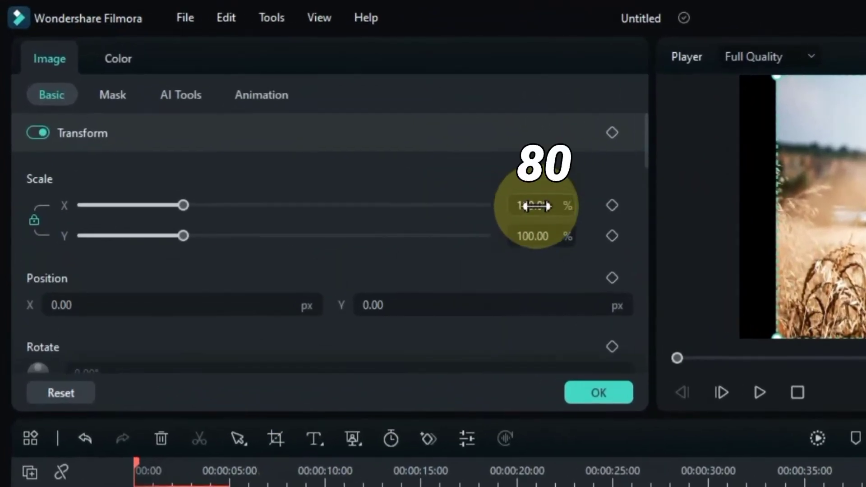
pyautogui.doubleClick(359, 145)
pyautogui.write('80')
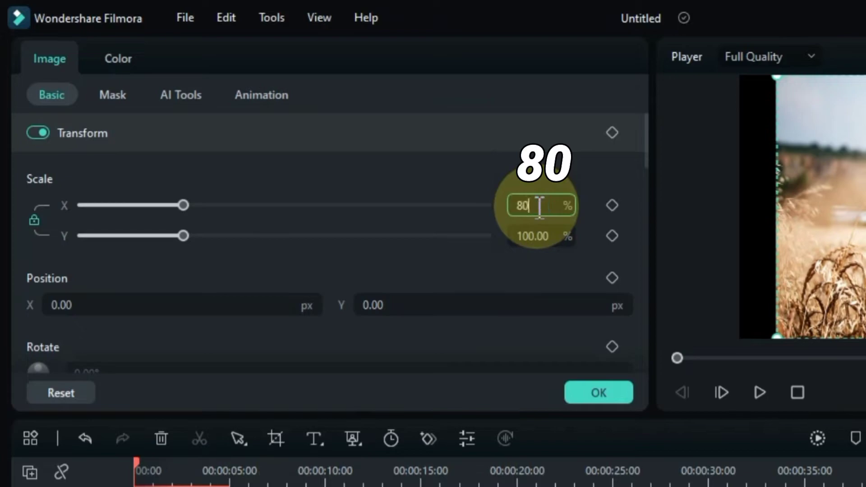
pyautogui.press('Return')
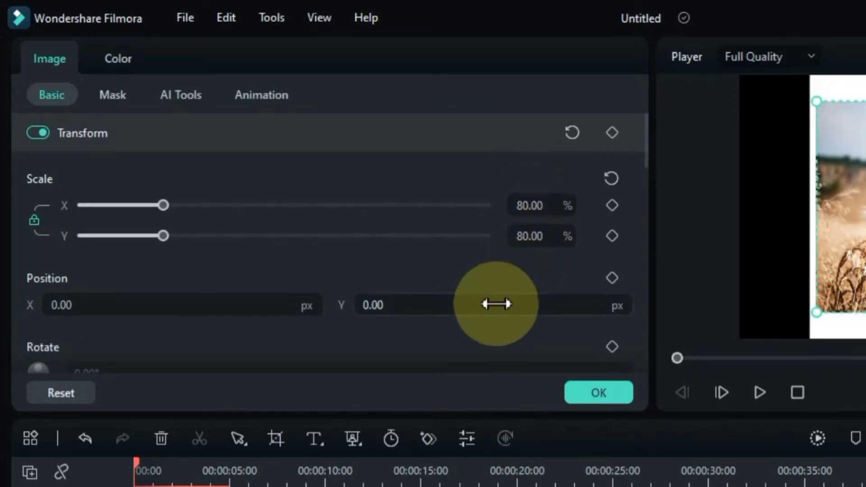
pyautogui.click(496, 305)
pyautogui.doubleClick(496, 305)
pyautogui.write('90')
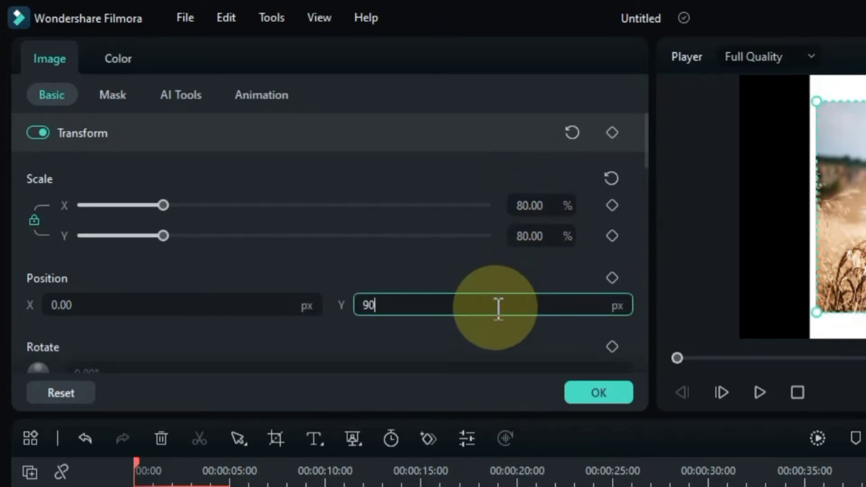
pyautogui.press('Return')
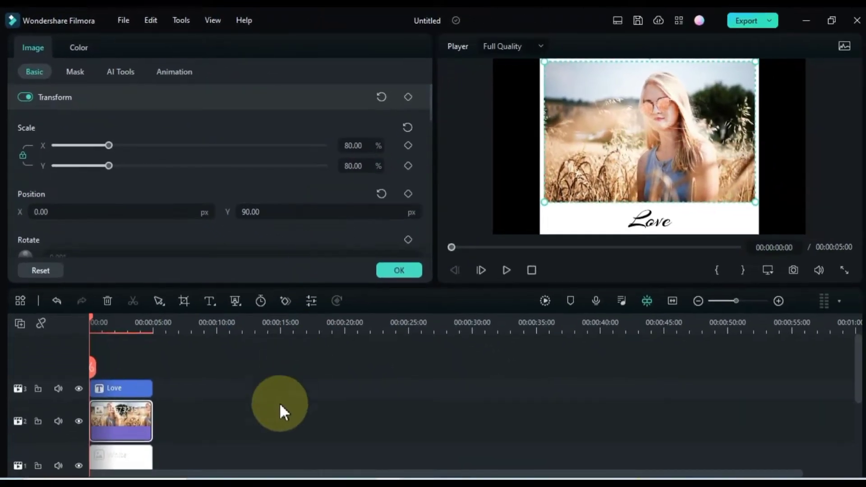
pyautogui.click(280, 402)
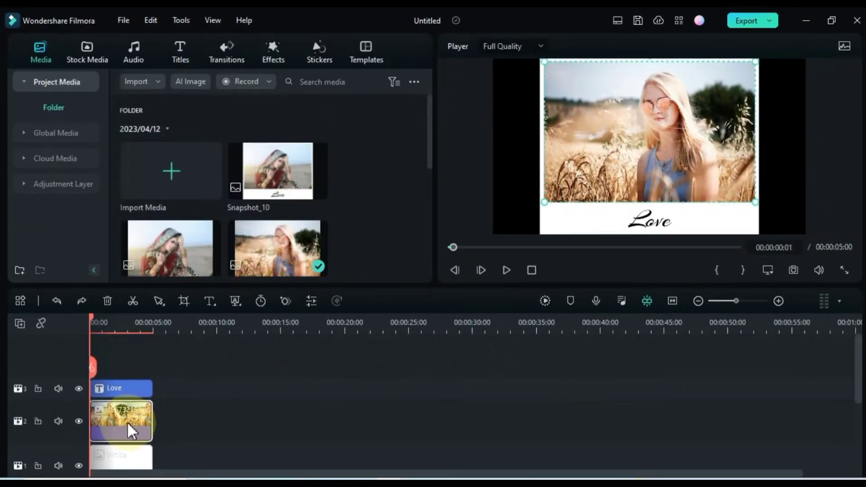
# Step: Change the title's wording from "Love" to "Life" and save the framed picture as a PNG snapshot
pyautogui.doubleClick(134, 387)
pyautogui.click(198, 144)
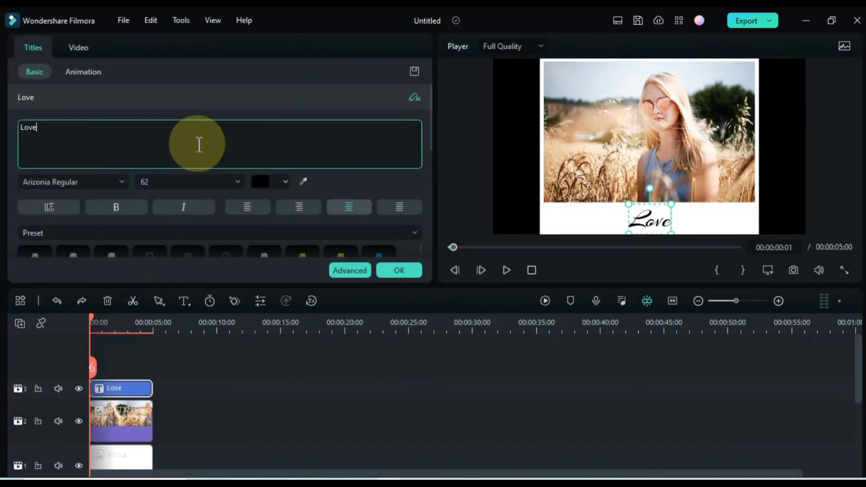
pyautogui.hotkey('ctrl', 'a')
pyautogui.write('Life')
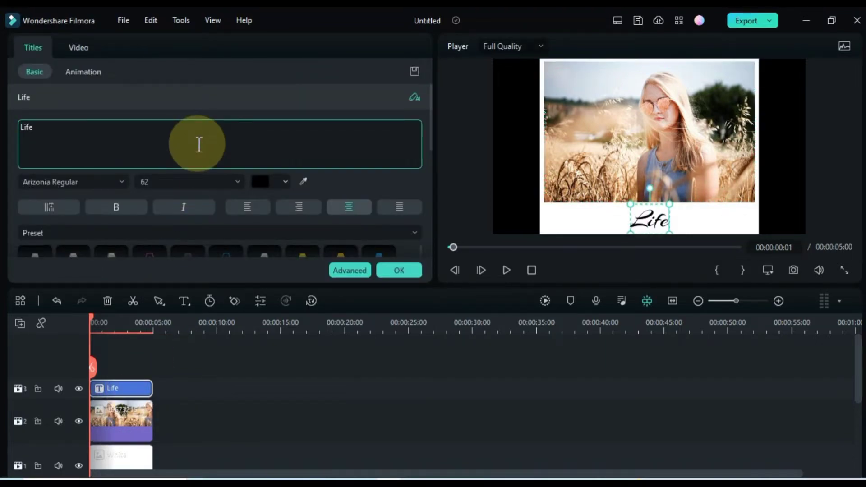
pyautogui.click(204, 380)
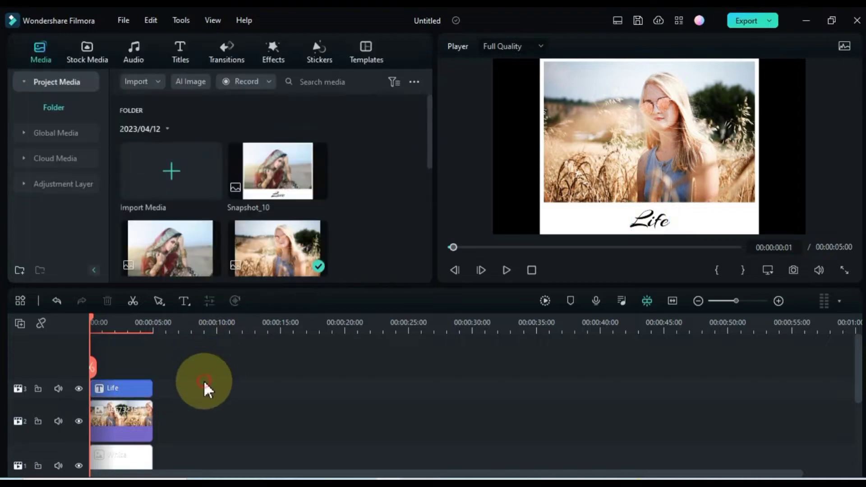
pyautogui.click(796, 268)
pyautogui.click(516, 263)
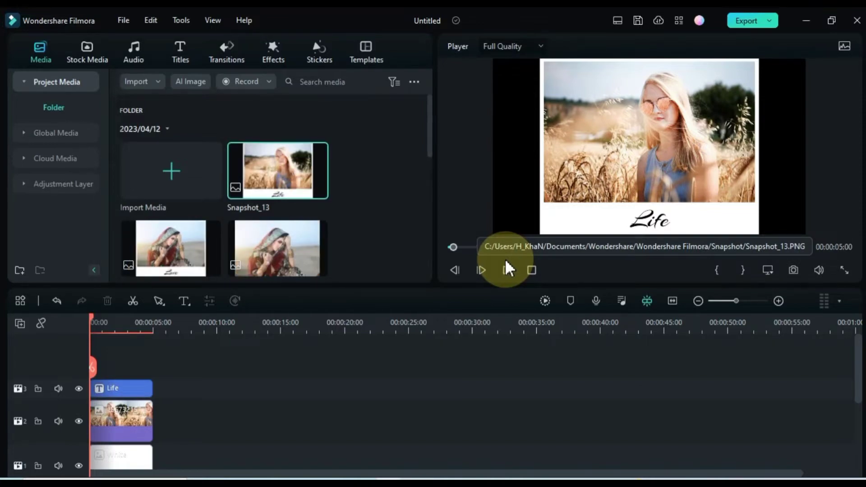
# Step: Replace the photo clip on track 2 with photo 4156748h46, starting at 00:00
pyautogui.click(132, 421)
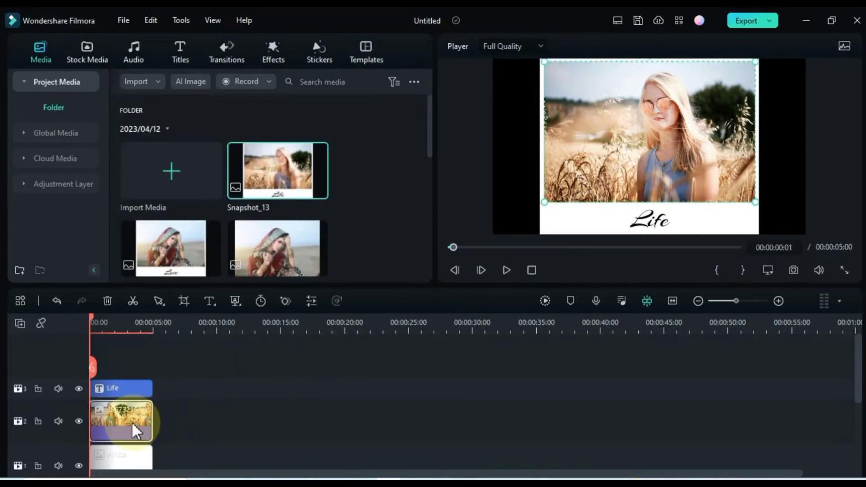
pyautogui.press('Delete')
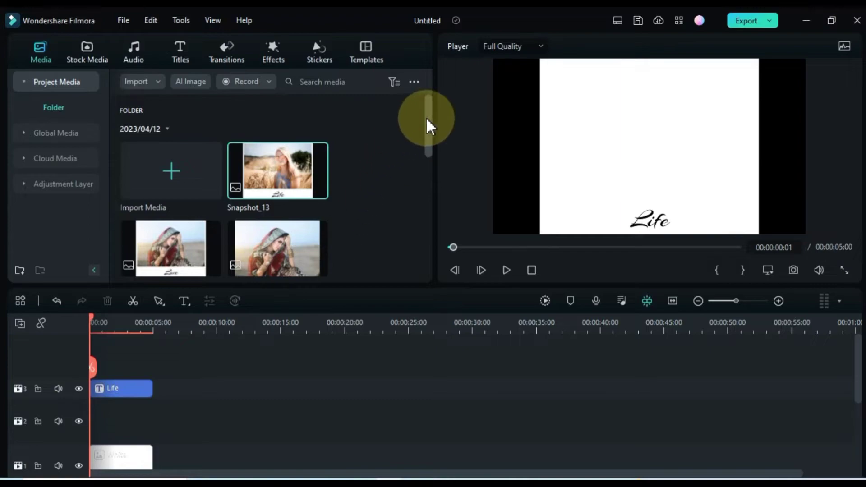
pyautogui.moveTo(428, 118); pyautogui.dragTo(427, 167)
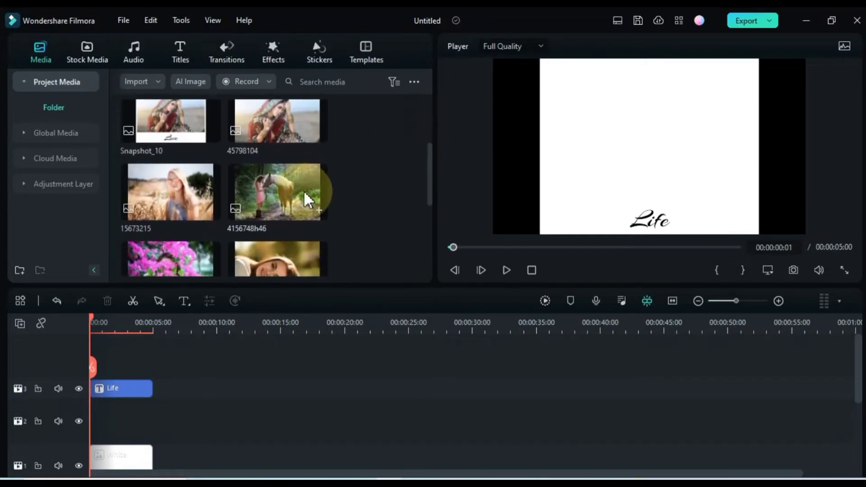
pyautogui.moveTo(304, 191); pyautogui.dragTo(88, 426)
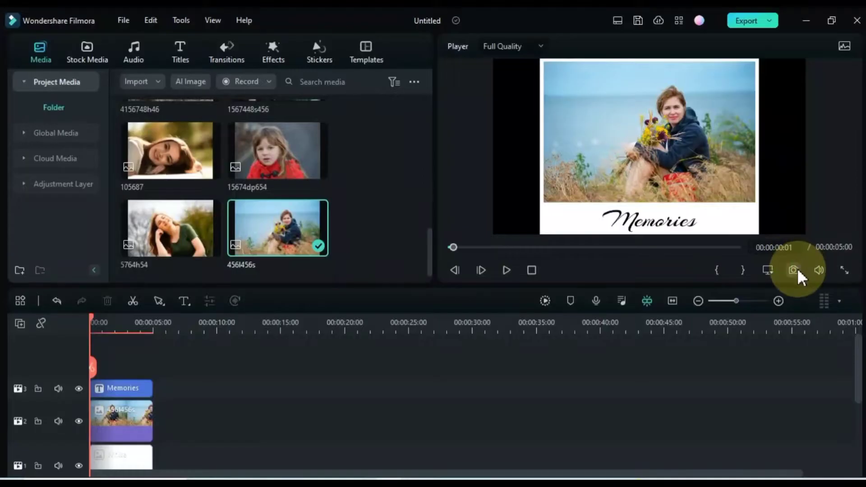
# Step: Save the framed "Memories" picture as a PNG snapshot
pyautogui.click(794, 269)
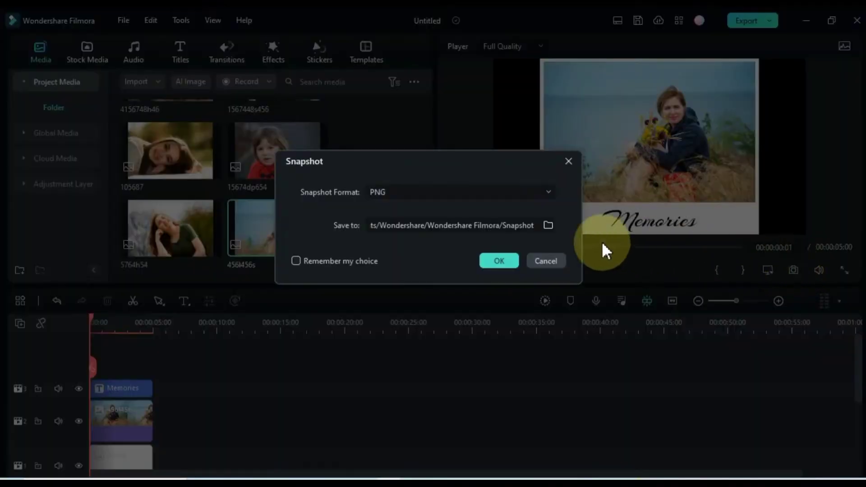
pyautogui.click(500, 260)
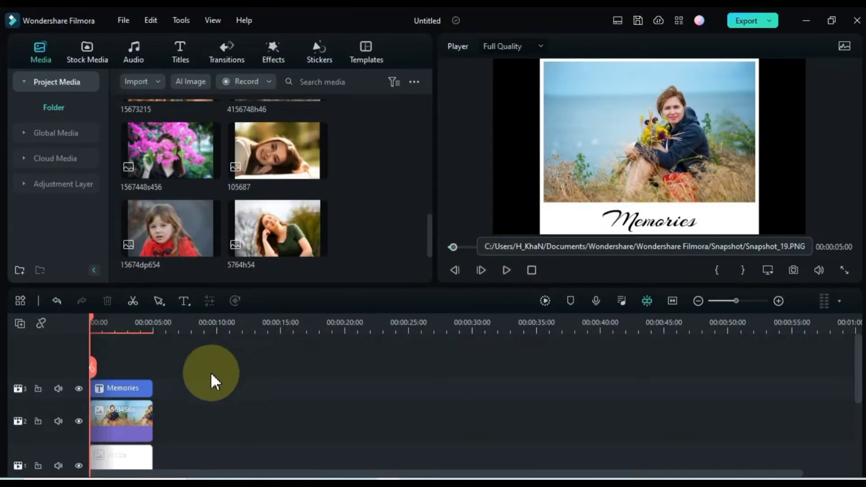
# Step: Delete the title, photo and white background clips from the timeline and remove the empty tracks
pyautogui.scroll(-1, 210, 372)
pyautogui.moveTo(198, 448); pyautogui.dragTo(100, 347)
pyautogui.rightClick(100, 347)
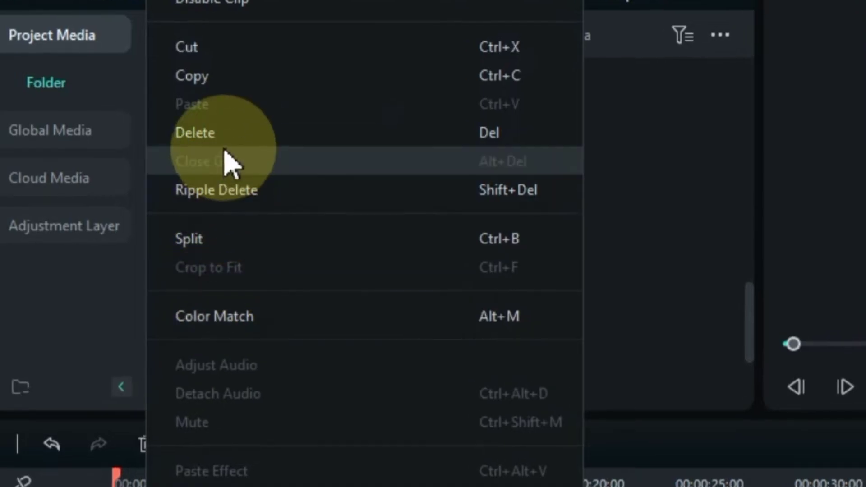
pyautogui.click(190, 140)
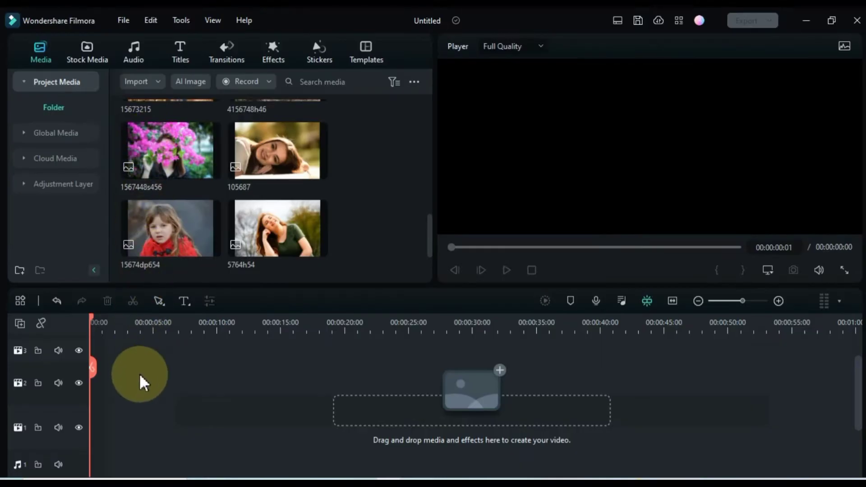
pyautogui.click(20, 323)
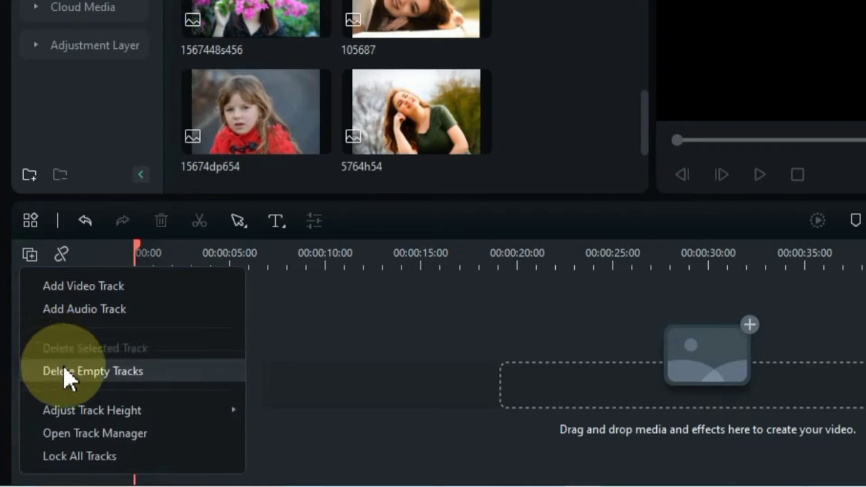
pyautogui.click(65, 370)
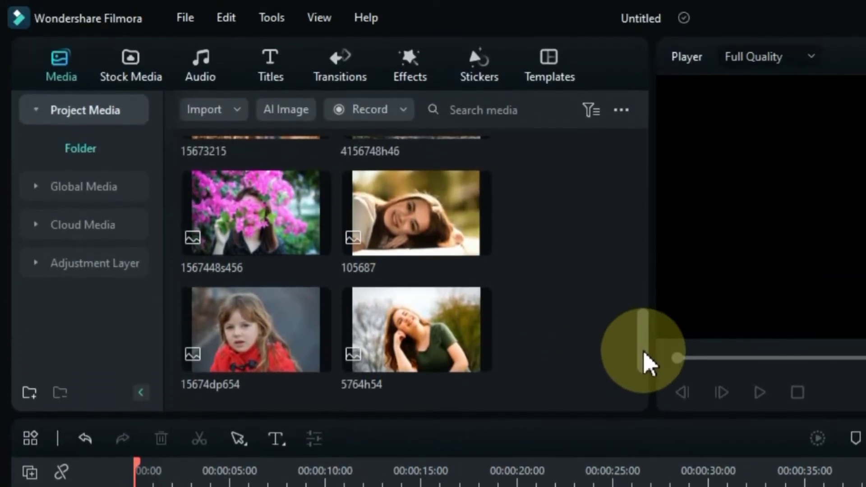
# Step: Place the "Memories" snapshot, Snapshot_19, at the start of video track 1
pyautogui.moveTo(644, 202); pyautogui.dragTo(640, 124)
pyautogui.moveTo(637, 272); pyautogui.dragTo(624, 170)
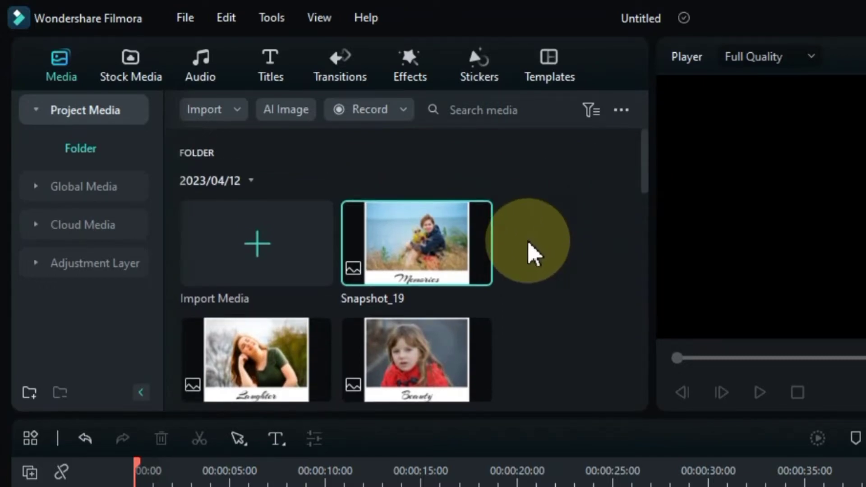
pyautogui.moveTo(400, 252); pyautogui.dragTo(90, 401)
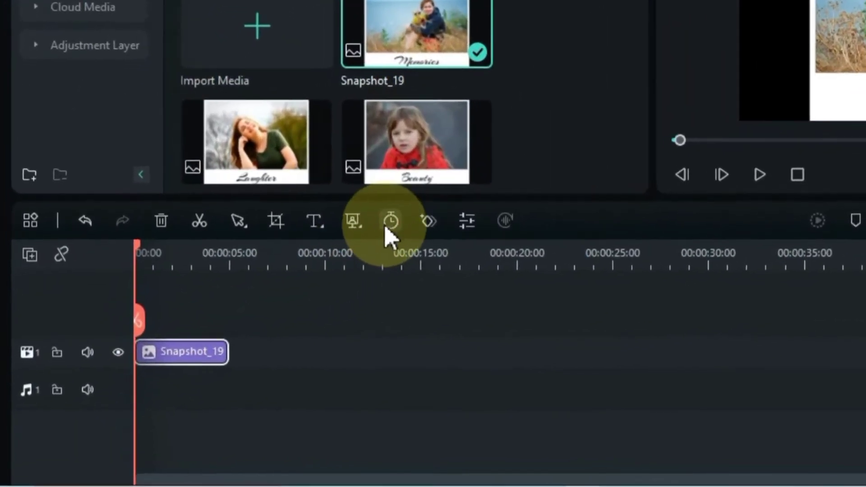
# Step: Set the Snapshot_19 clip's duration to 00:00:03:00
pyautogui.click(261, 300)
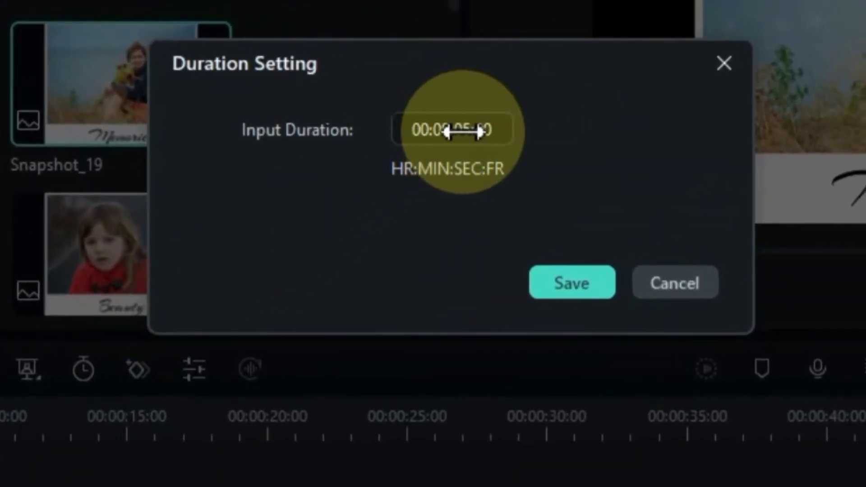
pyautogui.click(462, 131)
pyautogui.click(476, 136)
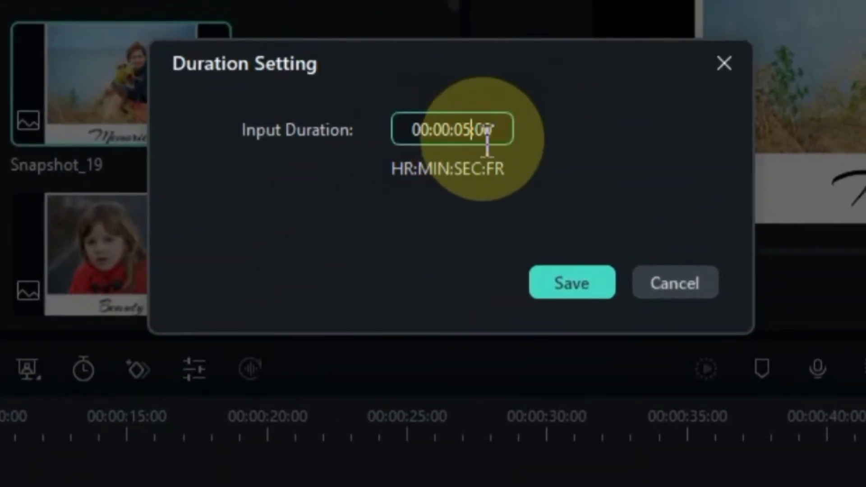
pyautogui.press('BackSpace')
pyautogui.write('3')
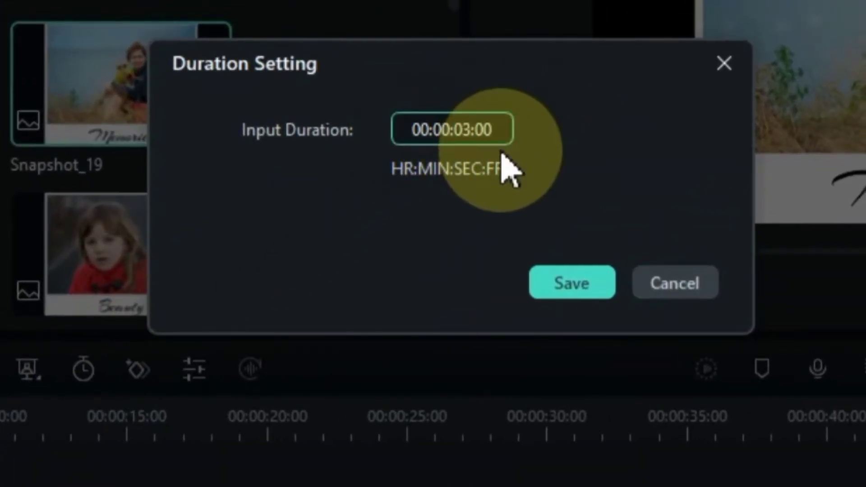
pyautogui.click(573, 288)
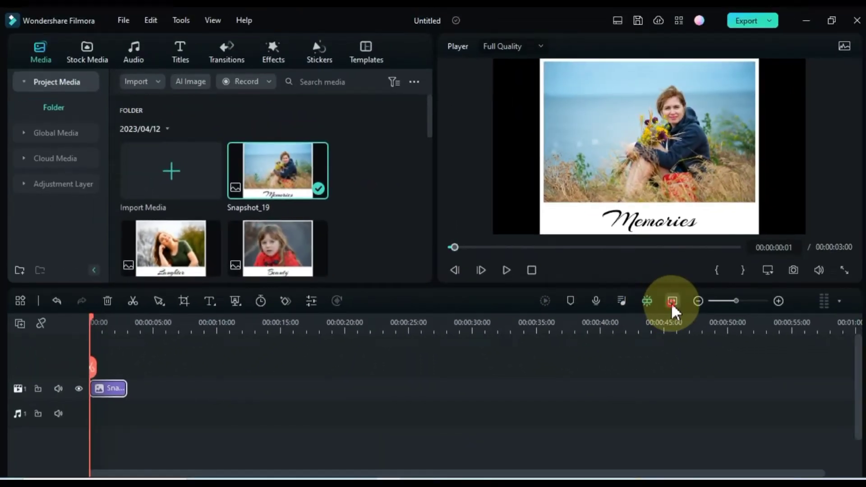
# Step: Increase the height of video track 1 and return the playhead to 00:00:00:00
pyautogui.click(673, 301)
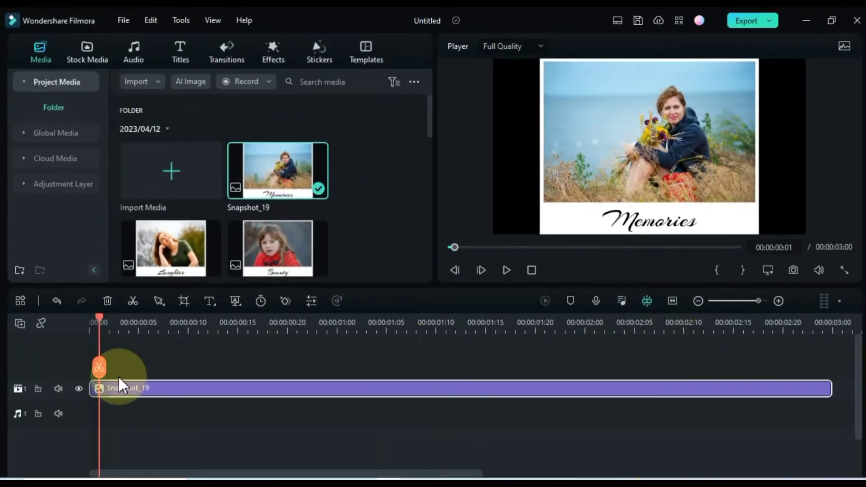
pyautogui.moveTo(67, 373); pyautogui.dragTo(69, 357)
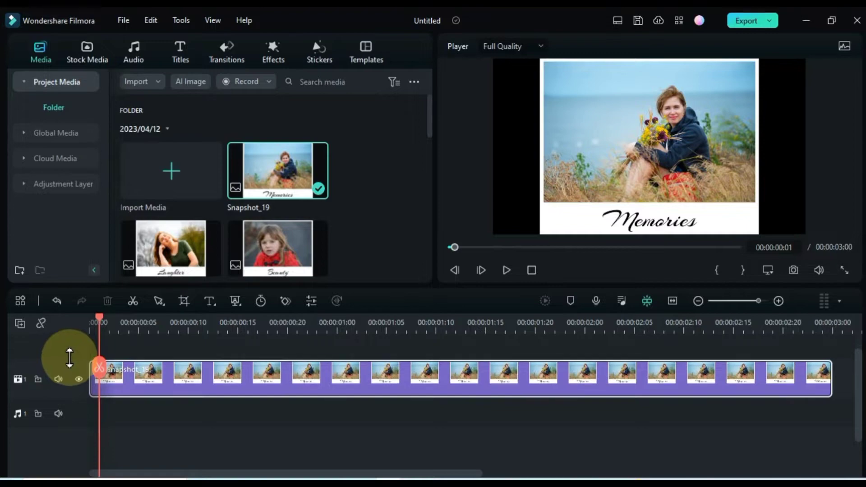
pyautogui.moveTo(102, 320); pyautogui.dragTo(82, 321)
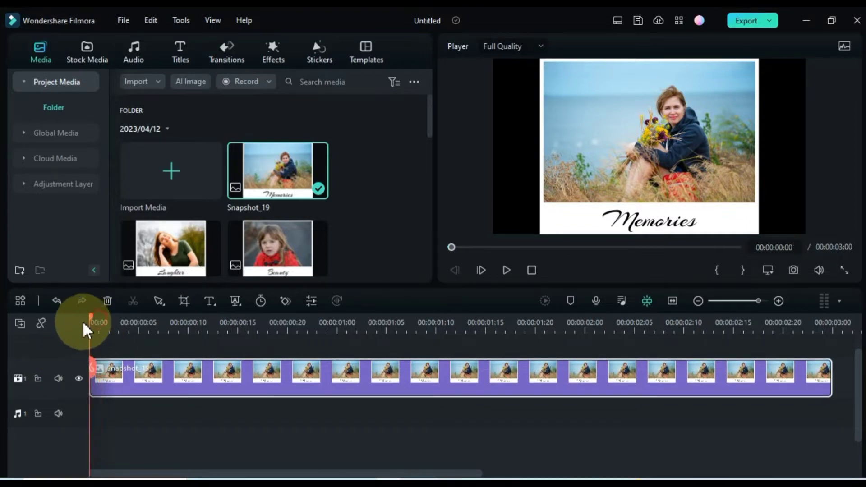
# Step: Open the Snapshot_19 clip's image properties and add a Transform keyframe at the clip's start, 00:00:00:00
pyautogui.doubleClick(120, 372)
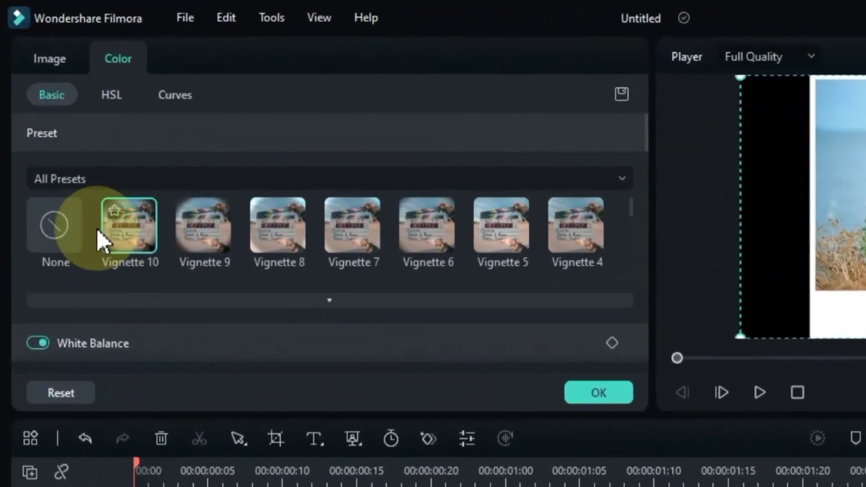
pyautogui.click(50, 61)
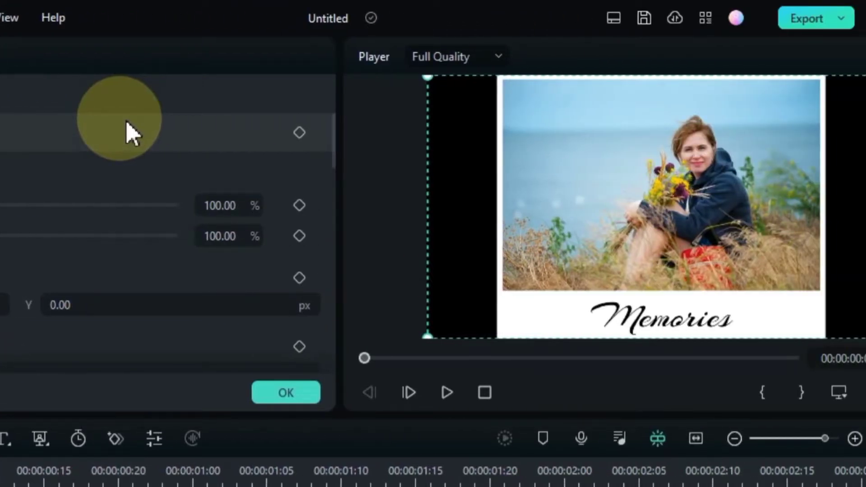
pyautogui.click(301, 134)
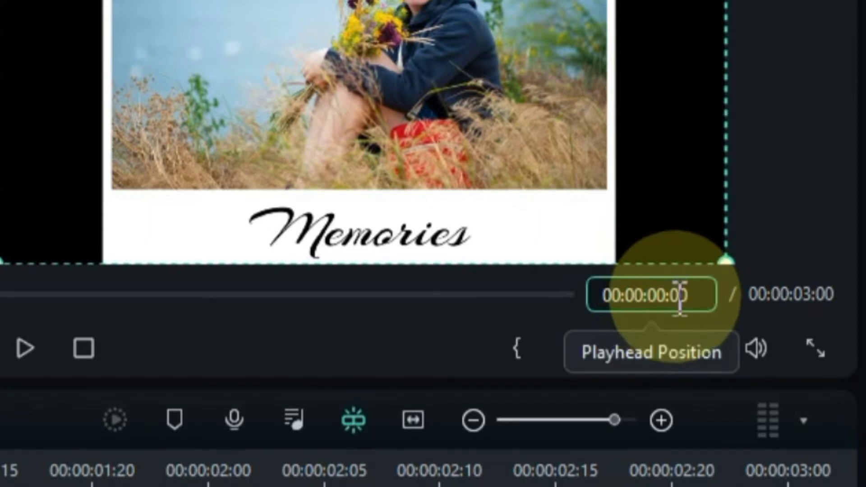
# Step: Move the playhead to 00:00:00:16 and add a Transform keyframe to the Snapshot_19 clip there
pyautogui.click(701, 300)
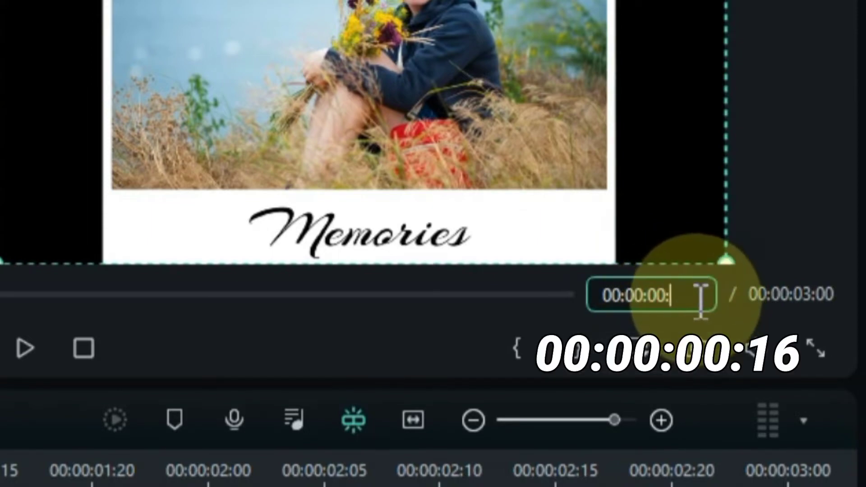
pyautogui.write('16')
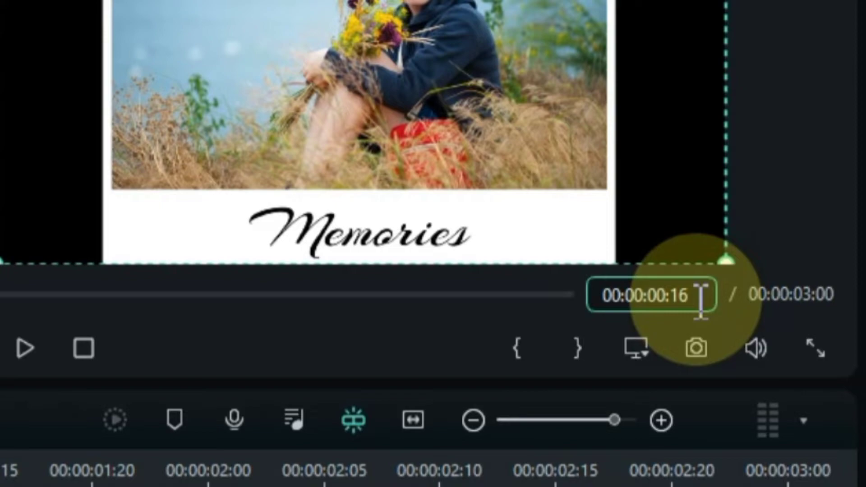
pyautogui.press('Return')
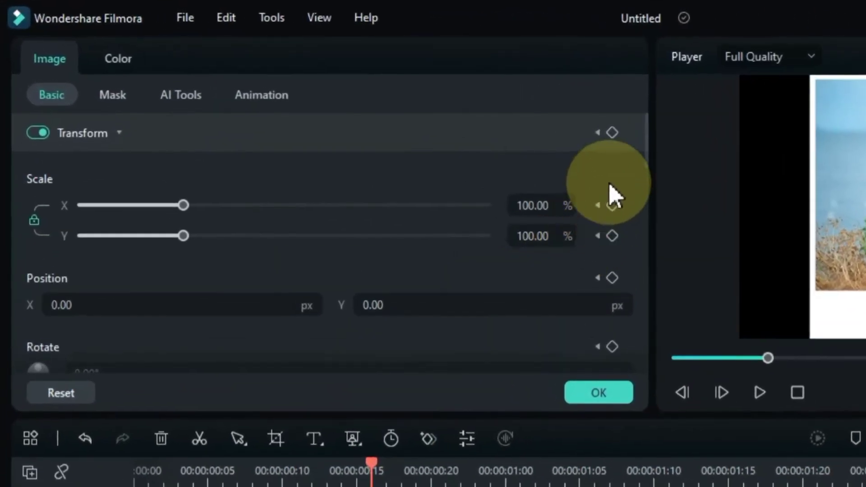
pyautogui.click(408, 97)
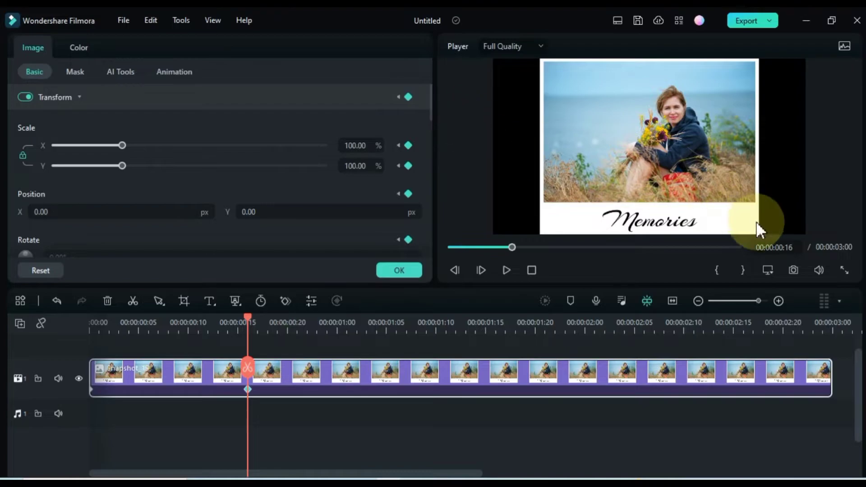
# Step: Move the playhead to 00:00:00:18 and add a Transform keyframe to the Snapshot_19 clip there
pyautogui.click(789, 246)
pyautogui.click(789, 247)
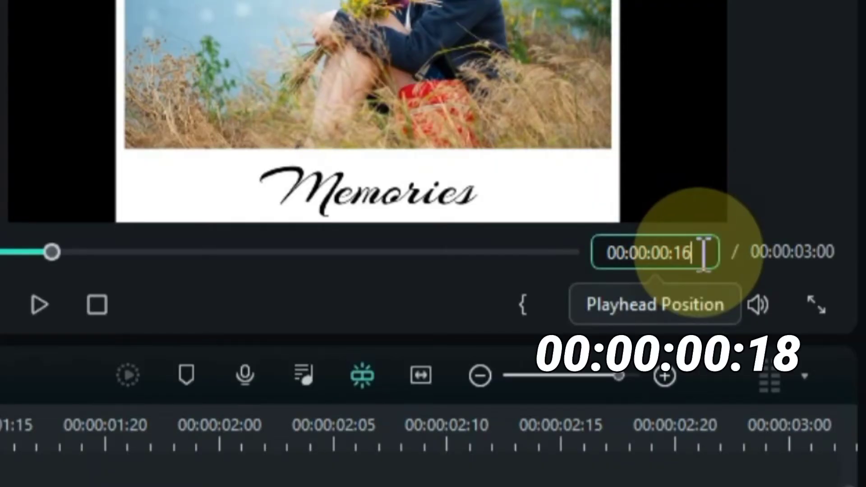
pyautogui.press('BackSpace')
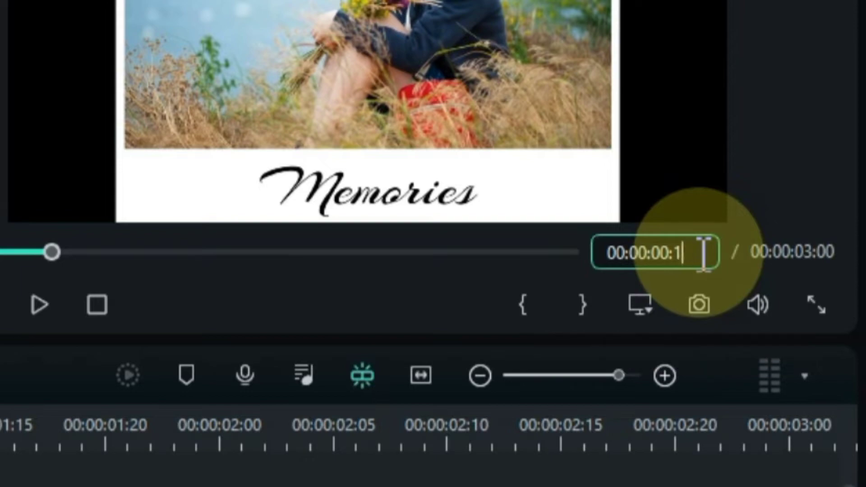
pyautogui.write('8')
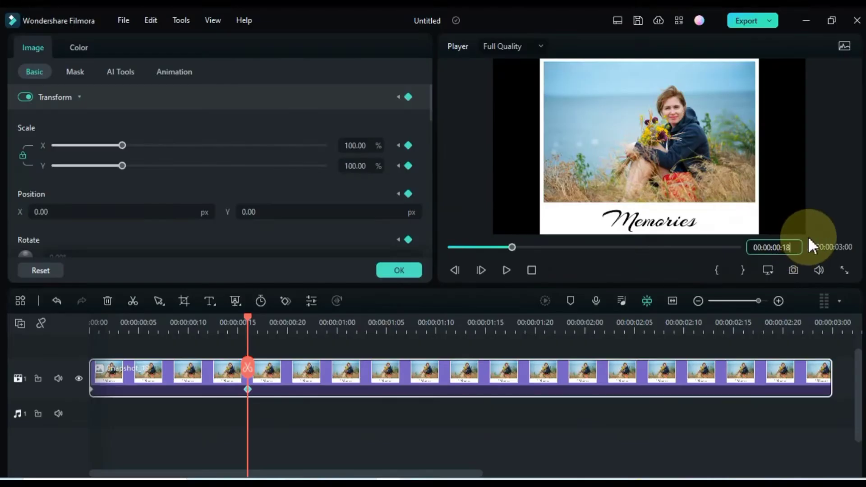
pyautogui.press('Return')
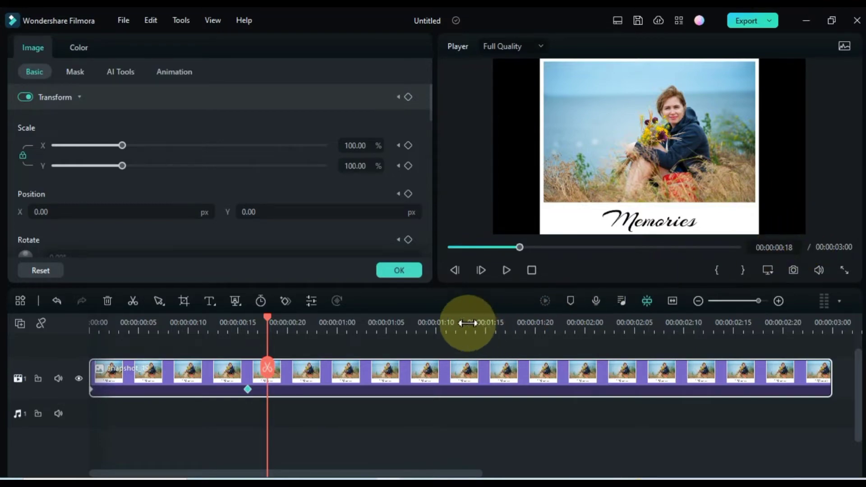
pyautogui.click(408, 96)
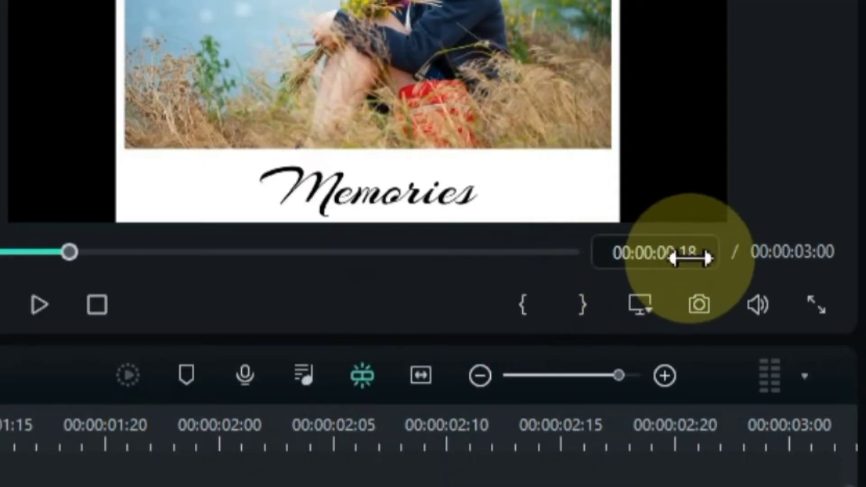
# Step: Move the playhead to 00:00:01:06 and add a Transform keyframe to the Snapshot_19 clip there
pyautogui.click(690, 258)
pyautogui.click(698, 252)
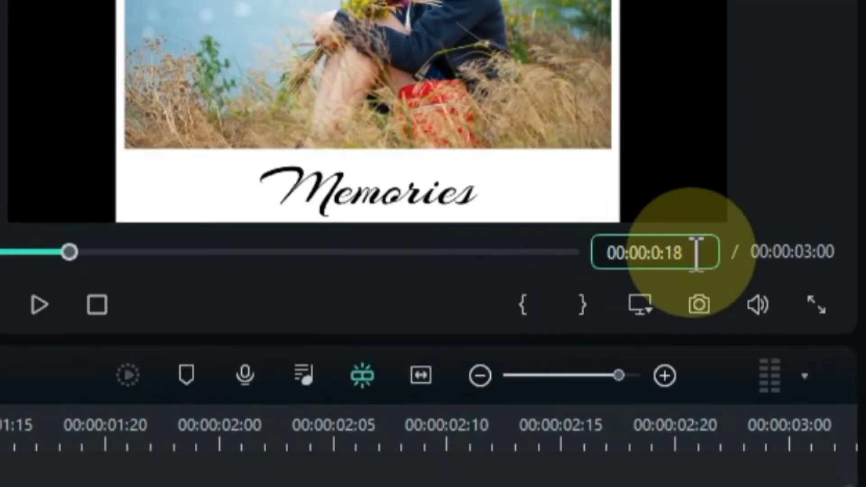
pyautogui.write('1')
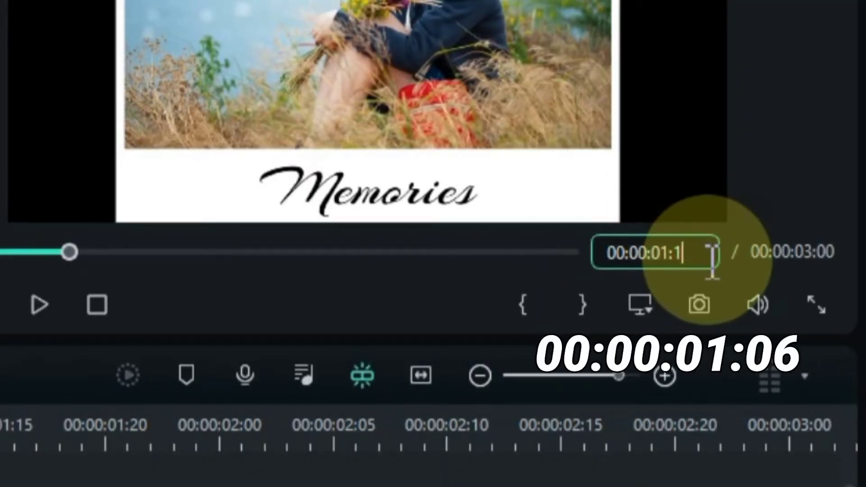
pyautogui.press('BackSpace')
pyautogui.write('06')
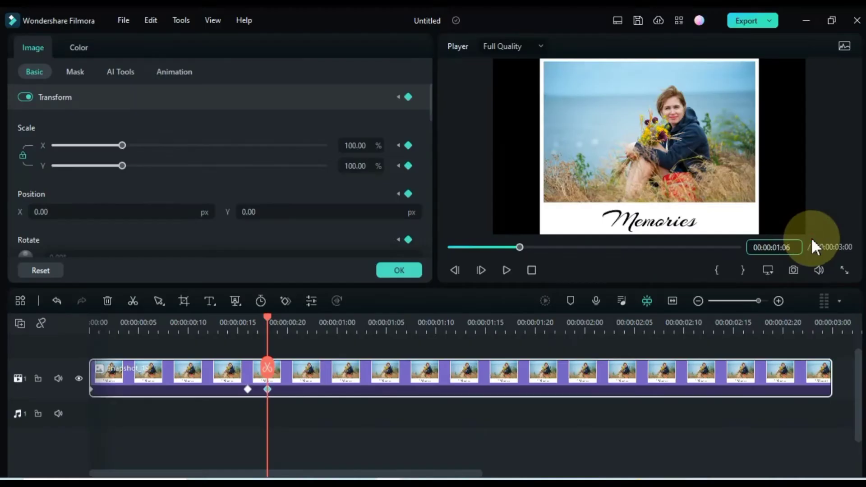
pyautogui.press('Return')
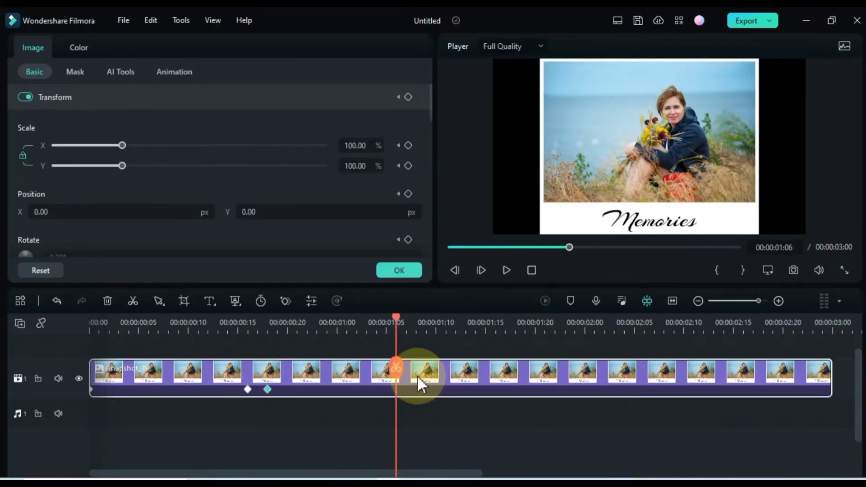
pyautogui.click(408, 97)
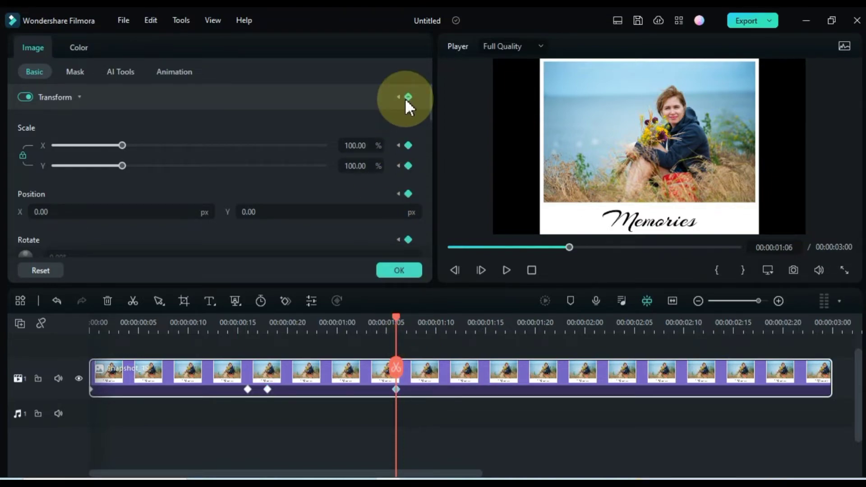
# Step: Move the playhead to 00:00:01:14 and add a Transform keyframe to the Snapshot_19 clip there
pyautogui.click(787, 247)
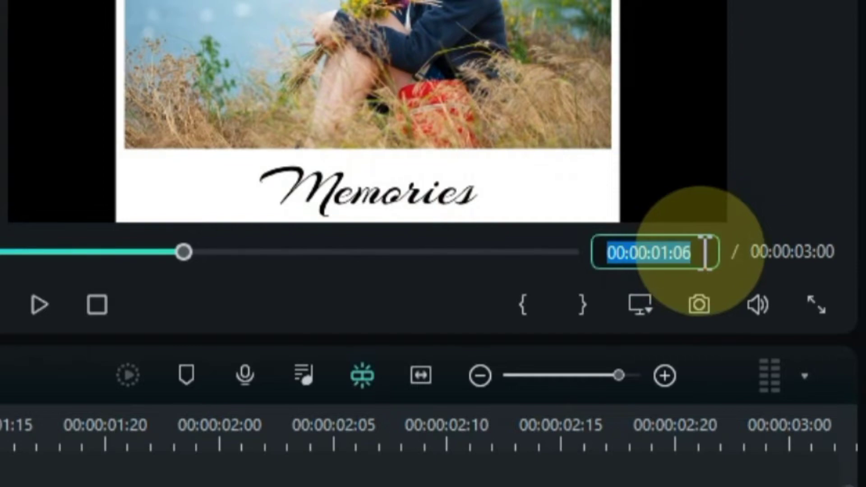
pyautogui.click(704, 253)
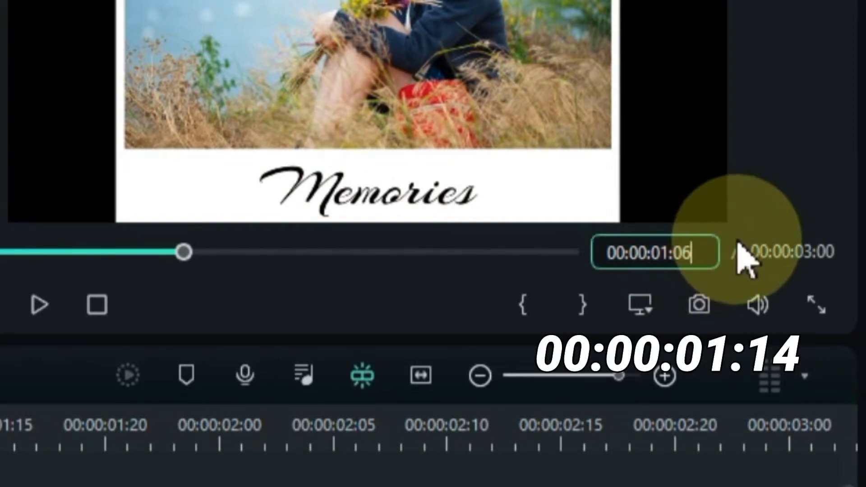
pyautogui.press('BackSpace')
pyautogui.press('BackSpace')
pyautogui.write('14')
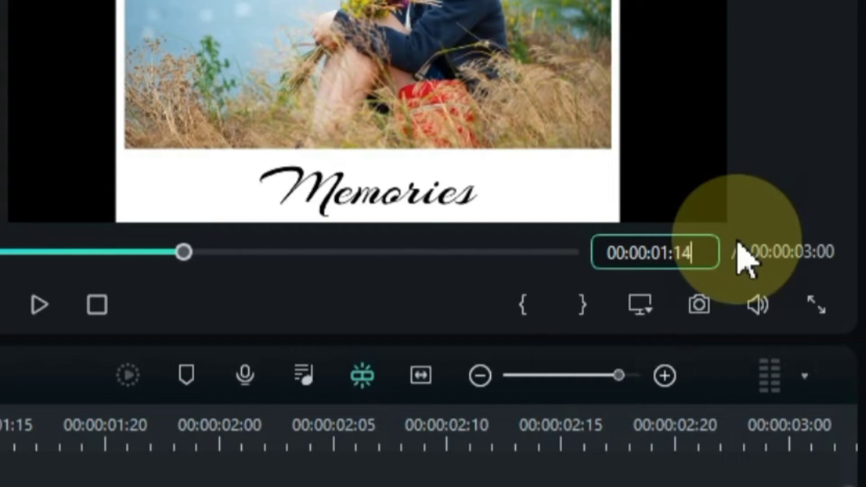
pyautogui.press('Return')
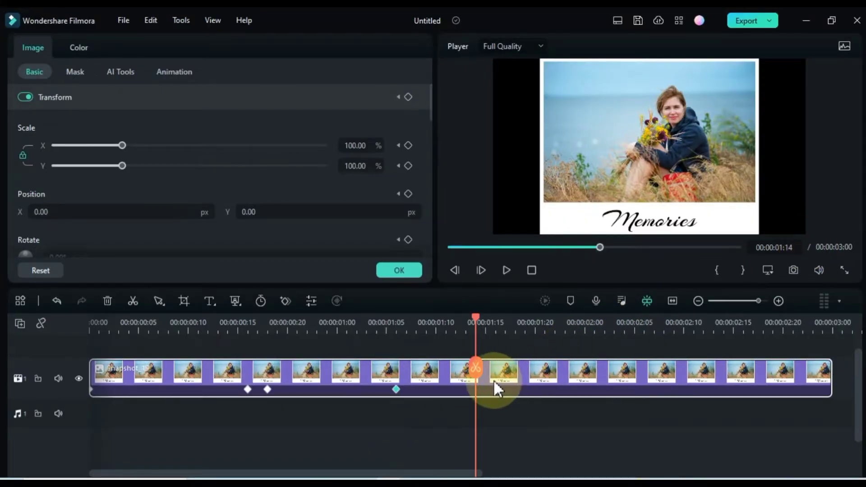
pyautogui.click(408, 97)
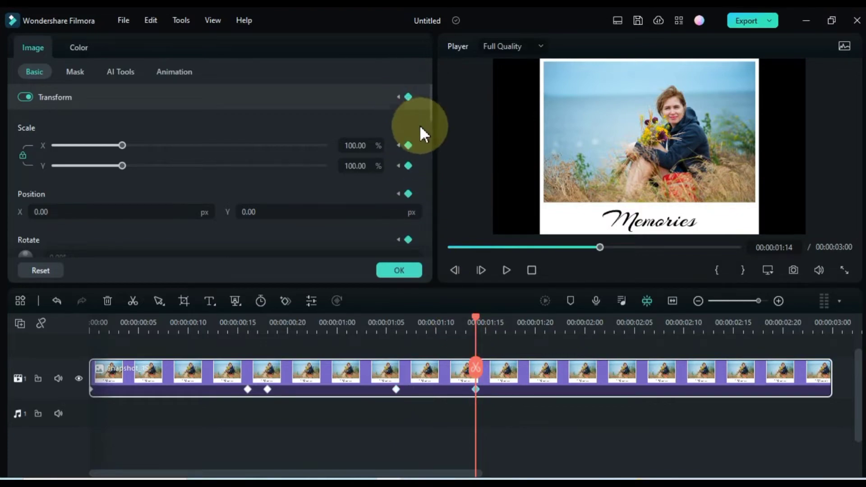
# Step: Move the playhead to 00:00:02:08 and add a Transform keyframe to the Snapshot_19 clip there
pyautogui.click(793, 248)
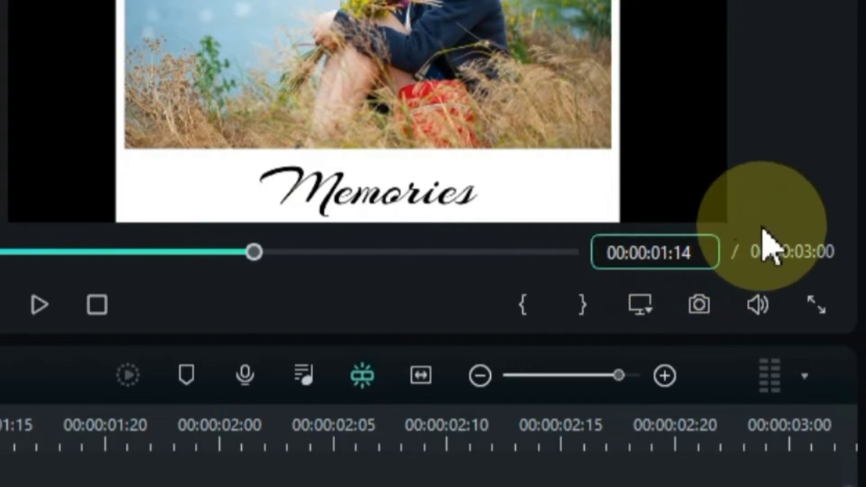
pyautogui.press('BackSpace')
pyautogui.write('2')
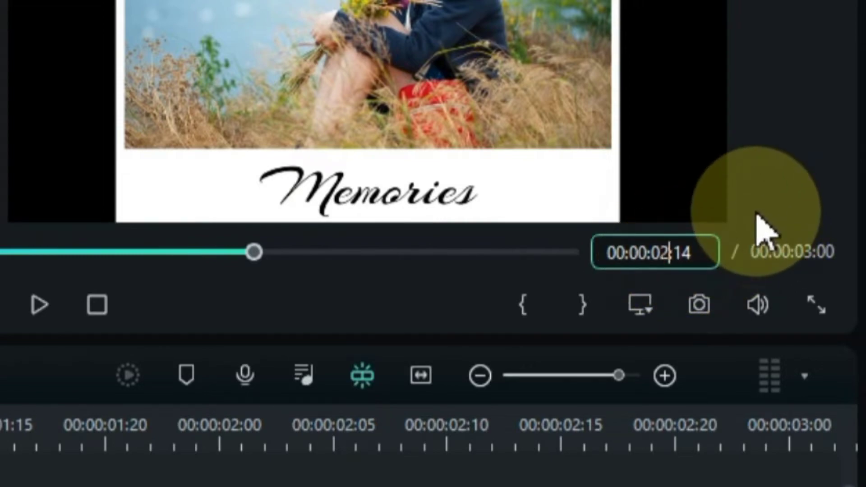
pyautogui.press('Right')
pyautogui.press('Right')
pyautogui.press('BackSpace')
pyautogui.press('BackSpace')
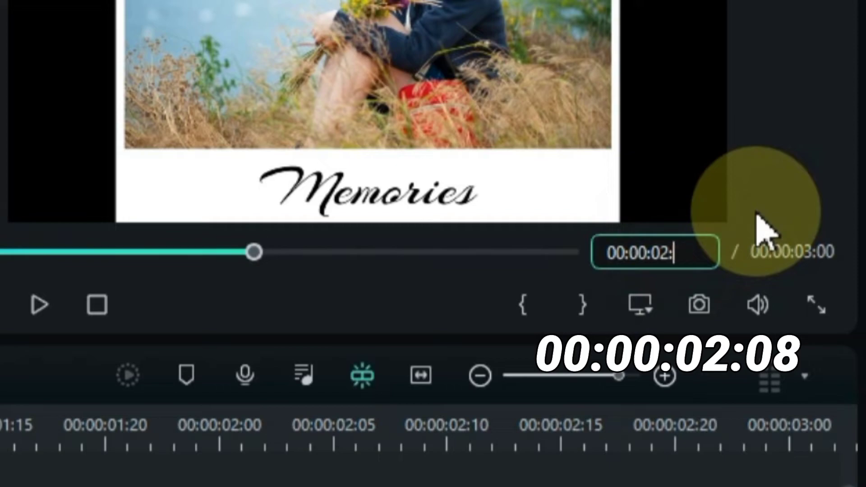
pyautogui.write('08')
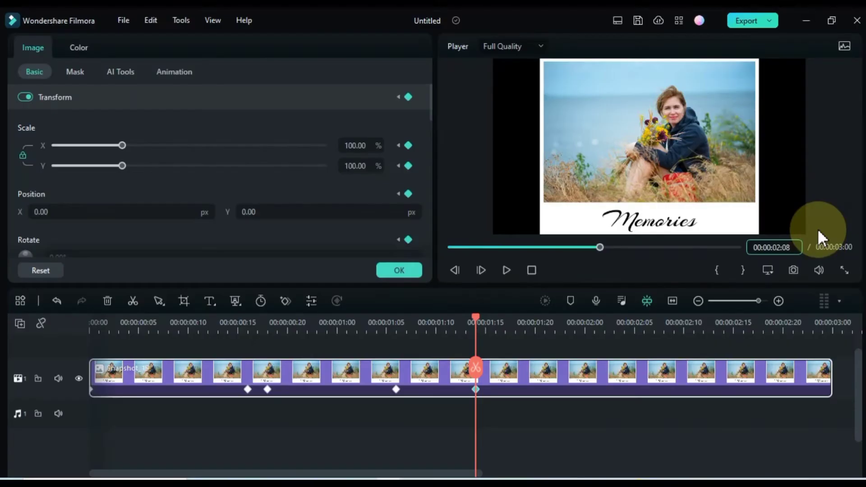
pyautogui.press('Return')
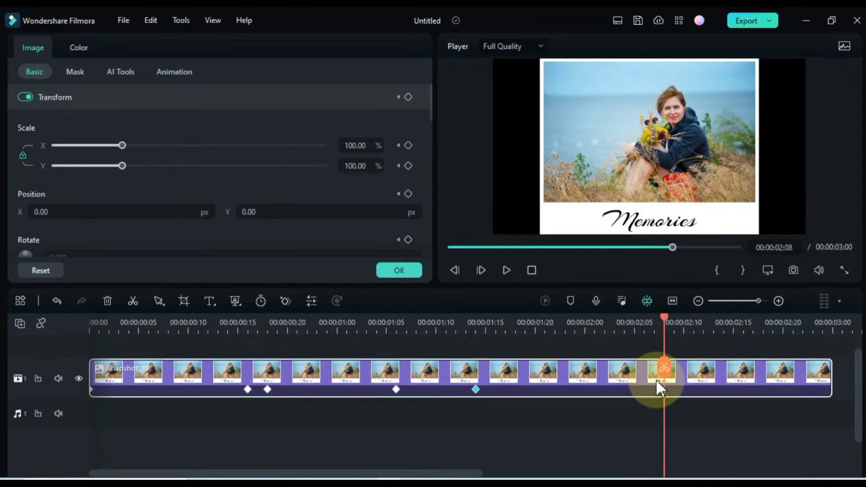
pyautogui.click(408, 97)
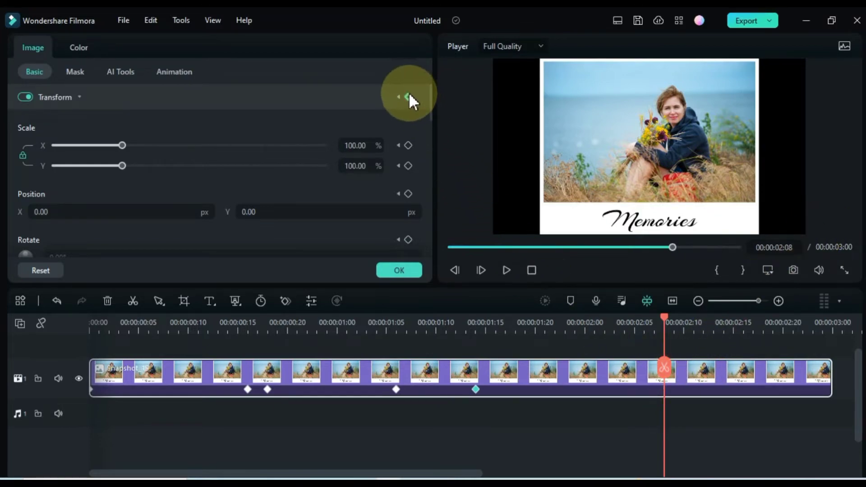
pyautogui.click(409, 96)
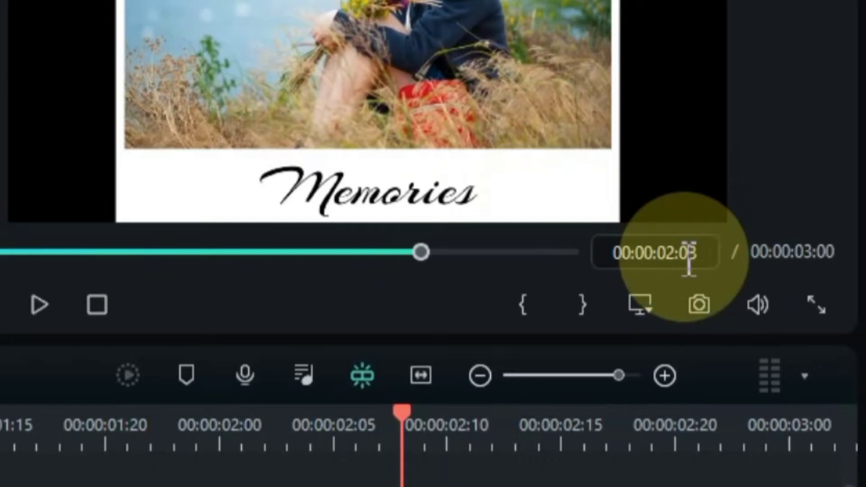
# Step: Move the playhead to 00:00:02:09 and add a Transform keyframe to the Snapshot_19 clip there
pyautogui.click(689, 259)
pyautogui.click(703, 263)
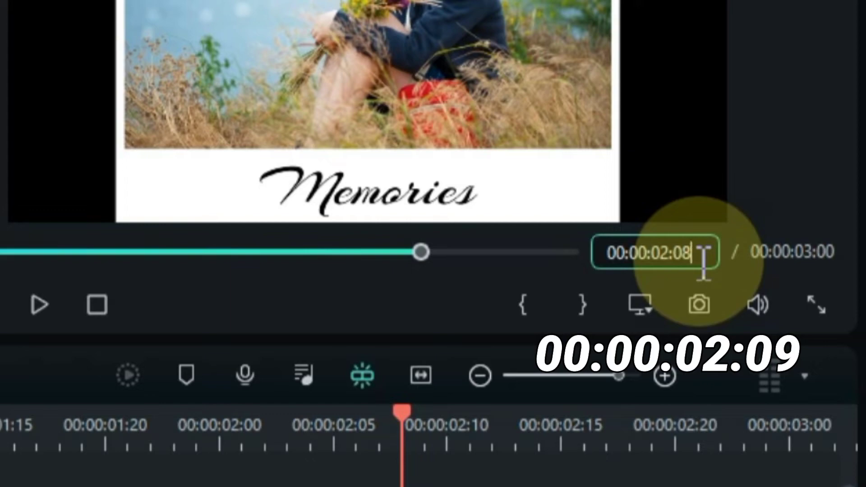
pyautogui.press('BackSpace')
pyautogui.write('9')
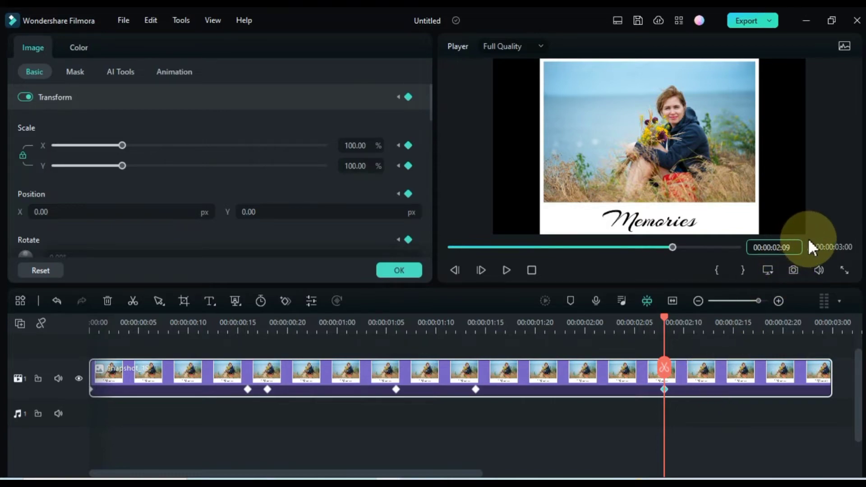
pyautogui.press('Return')
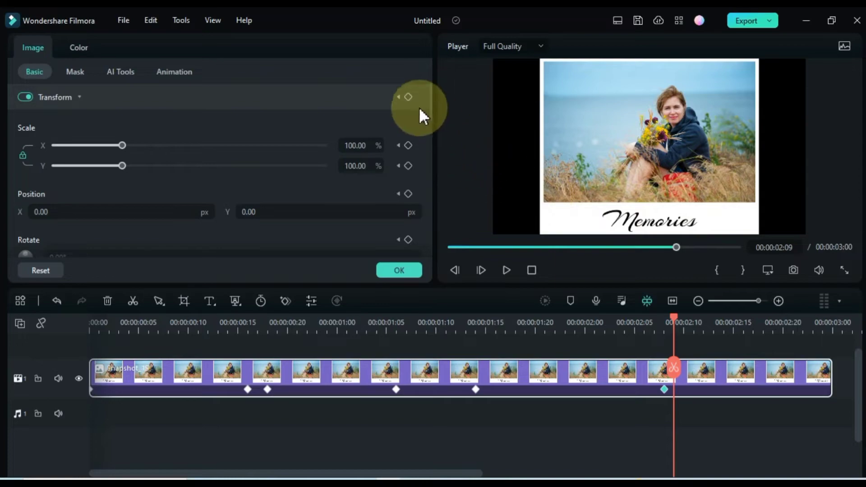
pyautogui.click(409, 96)
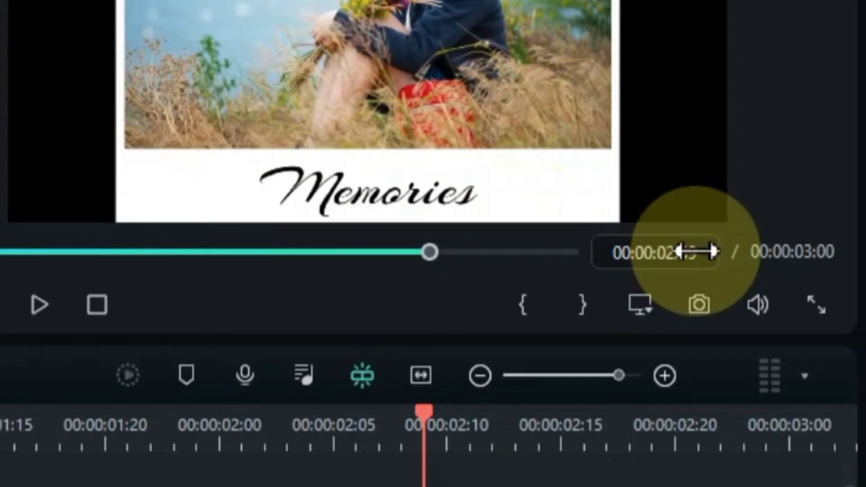
# Step: Move the playhead to 00:00:03:00 and add a Transform keyframe to the Snapshot_19 clip there
pyautogui.click(797, 249)
pyautogui.click(798, 248)
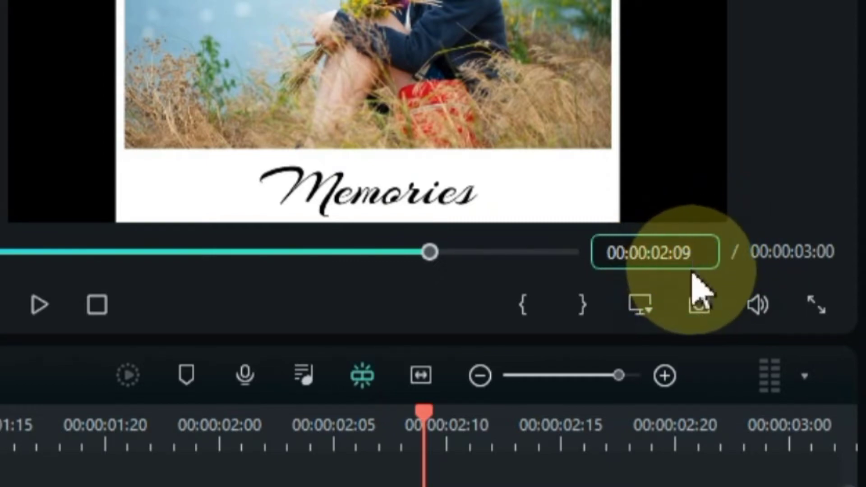
pyautogui.press('BackSpace')
pyautogui.write('3')
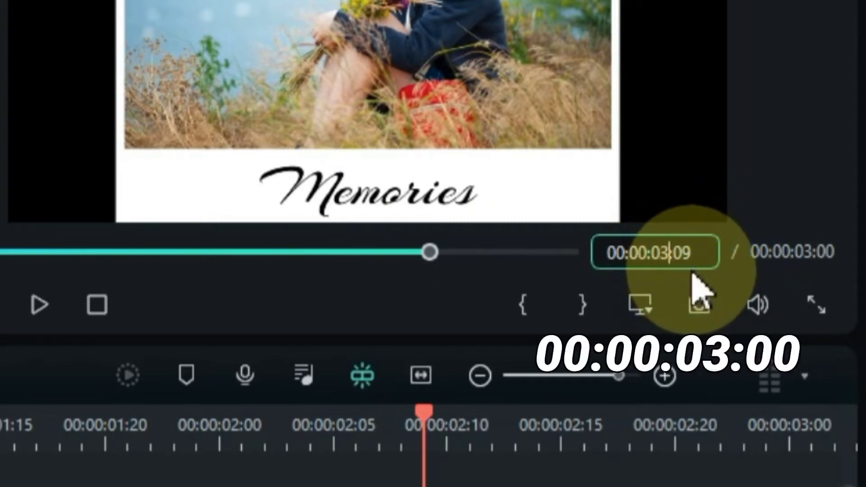
pyautogui.press('Right')
pyautogui.press('Right')
pyautogui.press('Right')
pyautogui.press('BackSpace')
pyautogui.write('0')
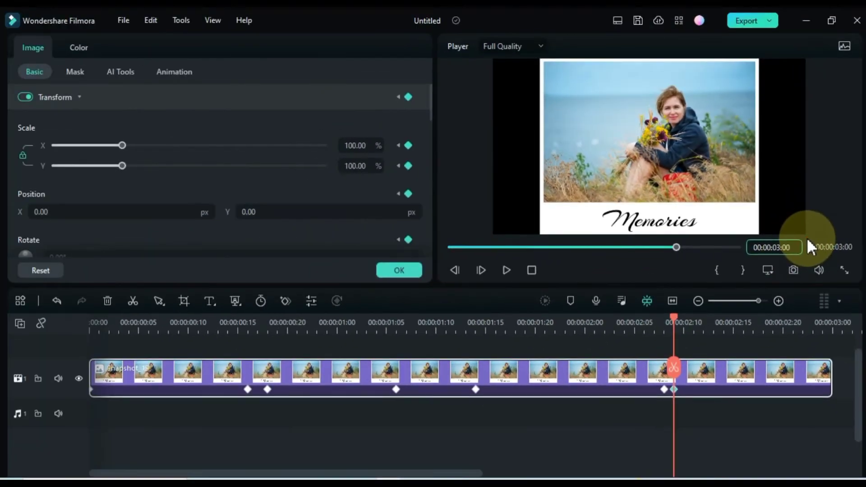
pyautogui.press('Return')
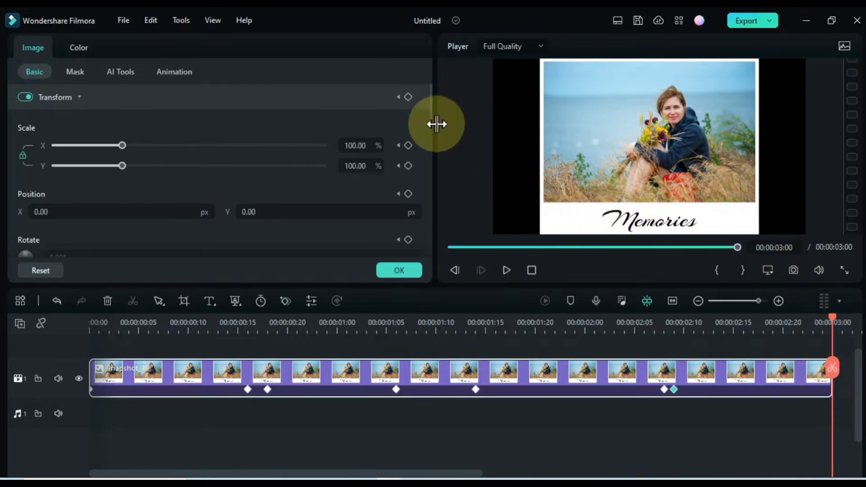
pyautogui.click(408, 96)
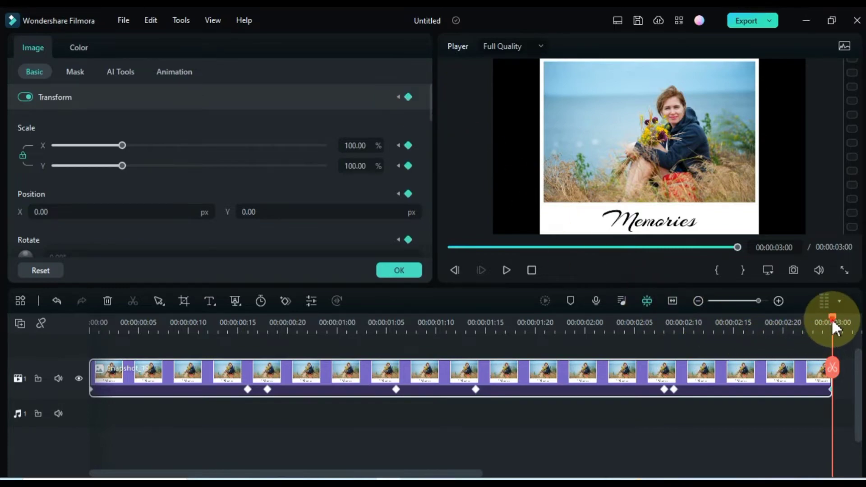
# Step: Go to the clip's first keyframe at 00:00:00:00 and set its scale to 50%
pyautogui.moveTo(829, 322); pyautogui.dragTo(334, 339)
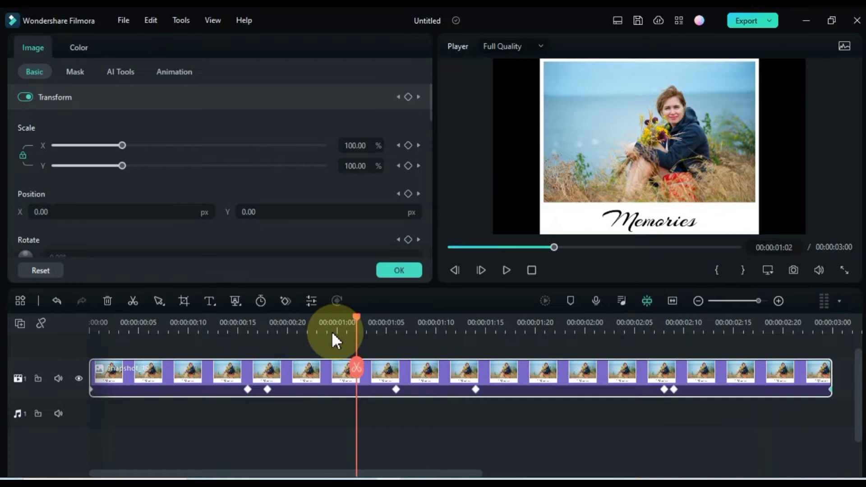
pyautogui.moveTo(333, 333); pyautogui.dragTo(144, 334)
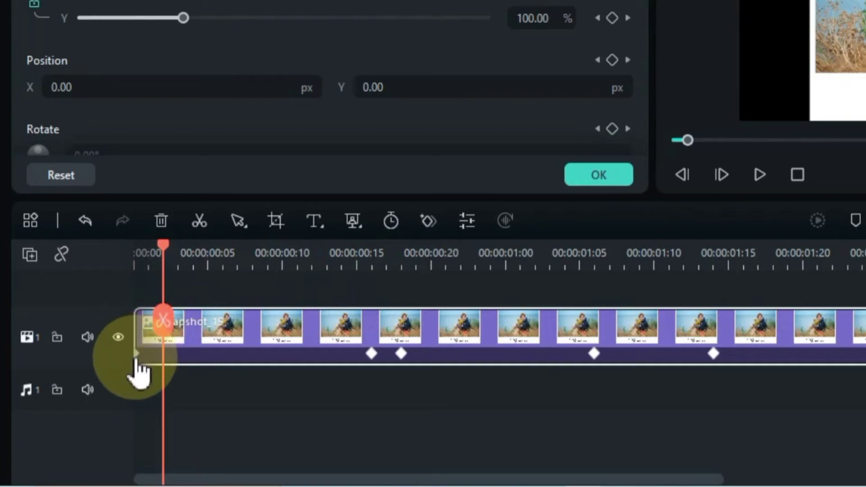
pyautogui.click(130, 359)
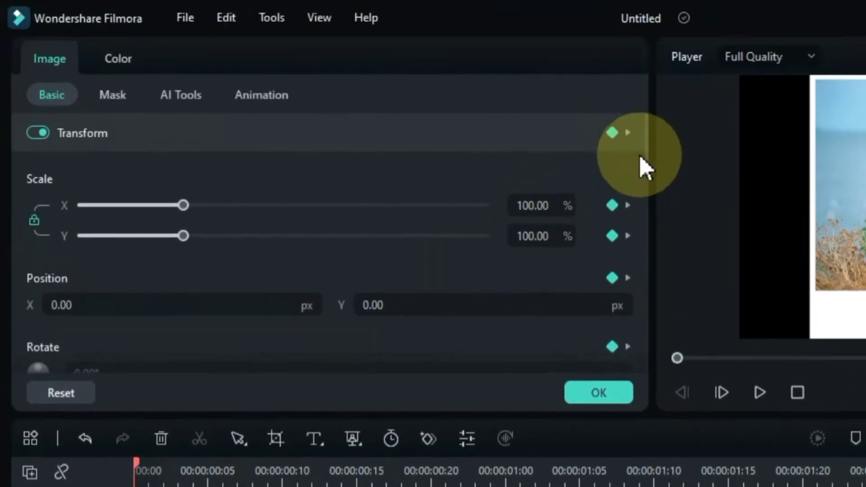
pyautogui.scroll(-2, 650, 34)
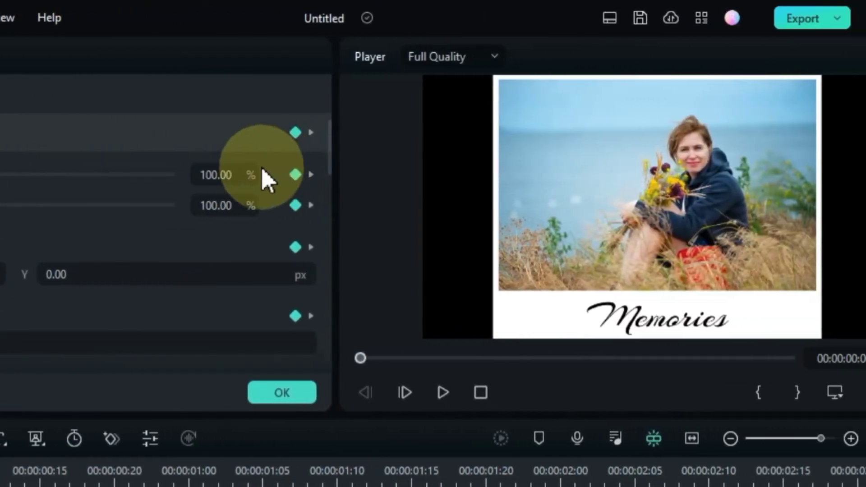
pyautogui.click(404, 184)
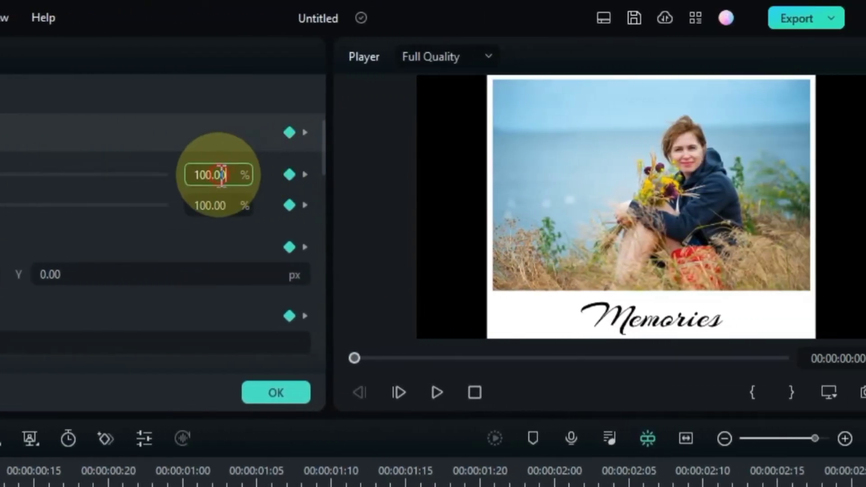
pyautogui.write('50')
pyautogui.press('Return')
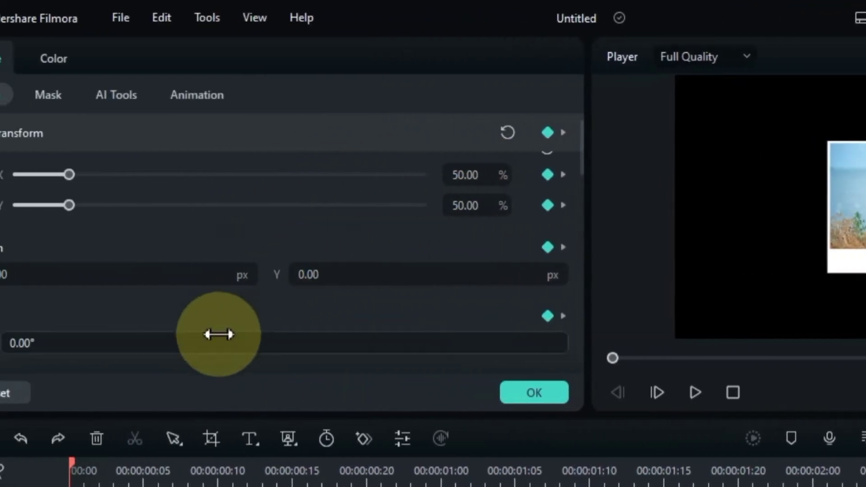
# Step: Set the rotation at the clip's first keyframe to -120°
pyautogui.click(205, 343)
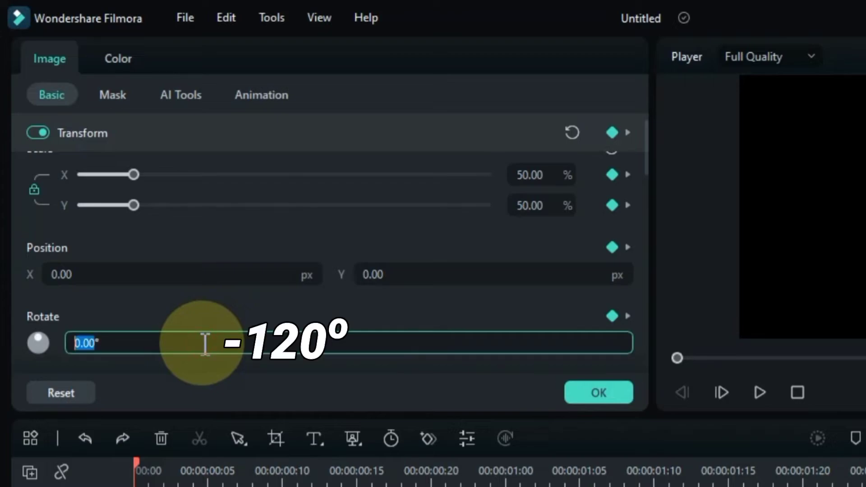
pyautogui.write('-')
pyautogui.write('120')
pyautogui.press('Return')
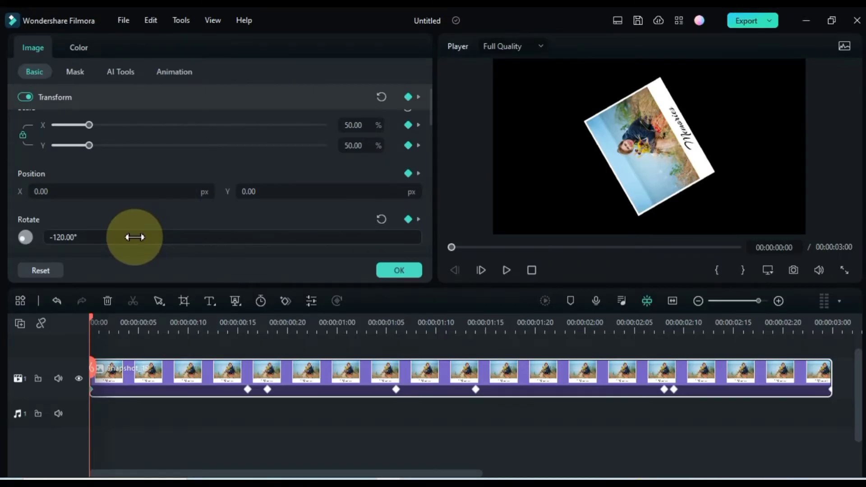
# Step: Set the first keyframe's X position to -1367 px so the photo starts outside the frame, and play the clip to preview it
pyautogui.moveTo(149, 188); pyautogui.dragTo(238, 217)
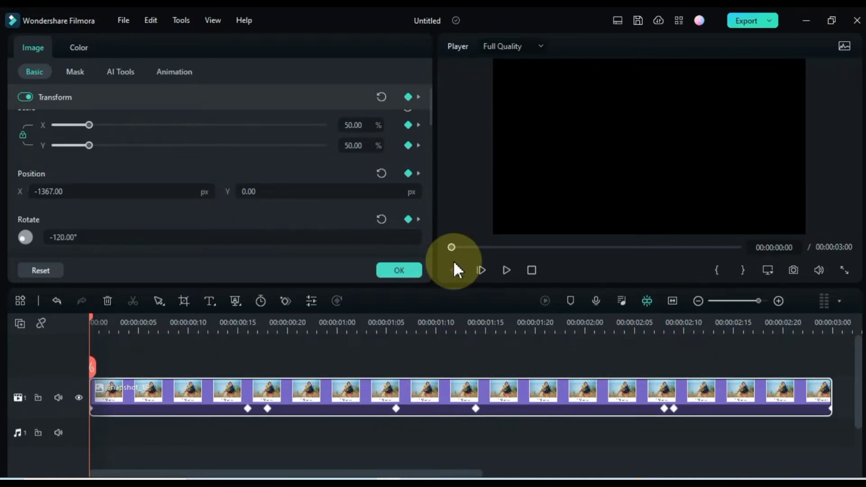
pyautogui.click(504, 270)
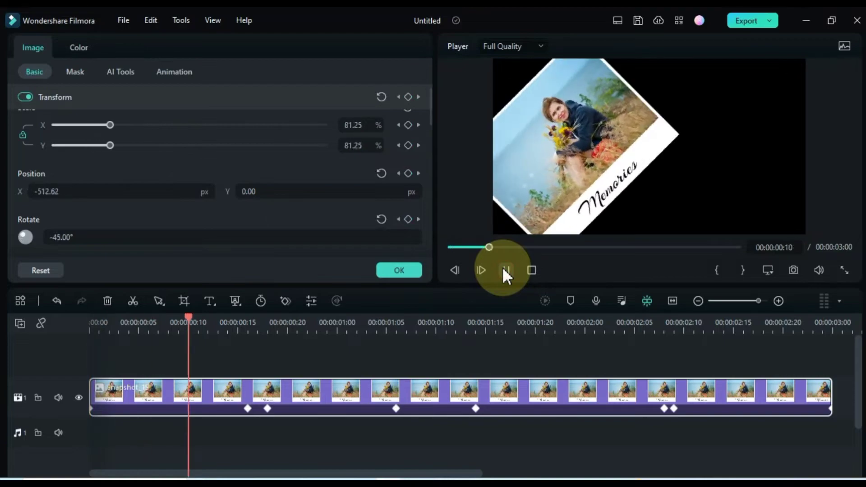
pyautogui.click(504, 270)
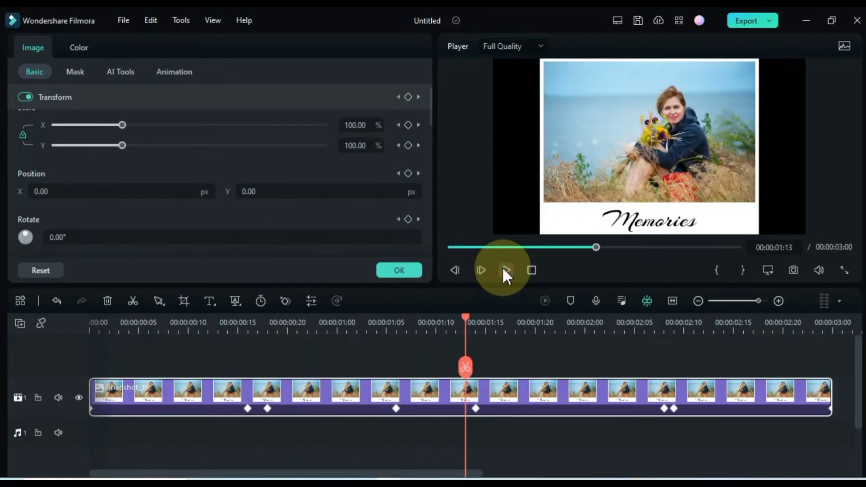
# Step: Go to the keyframe at 00:00:00:16 and set its scale to 80%
pyautogui.moveTo(467, 319); pyautogui.dragTo(250, 351)
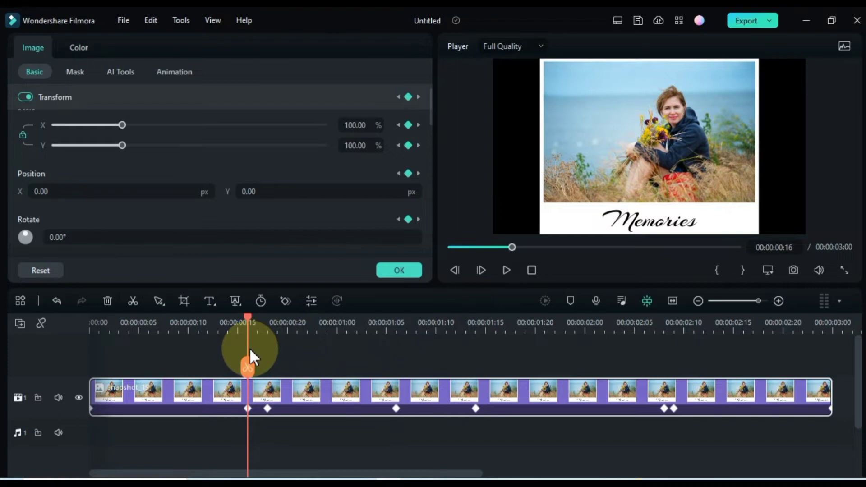
pyautogui.click(247, 409)
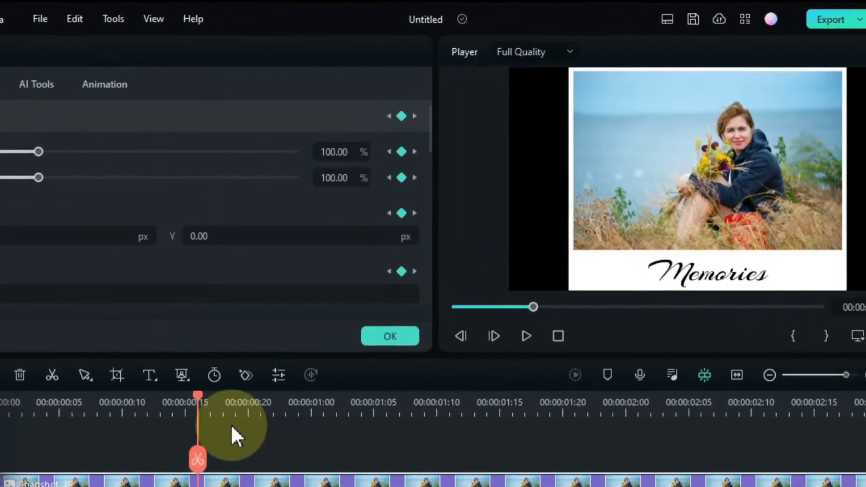
pyautogui.click(361, 128)
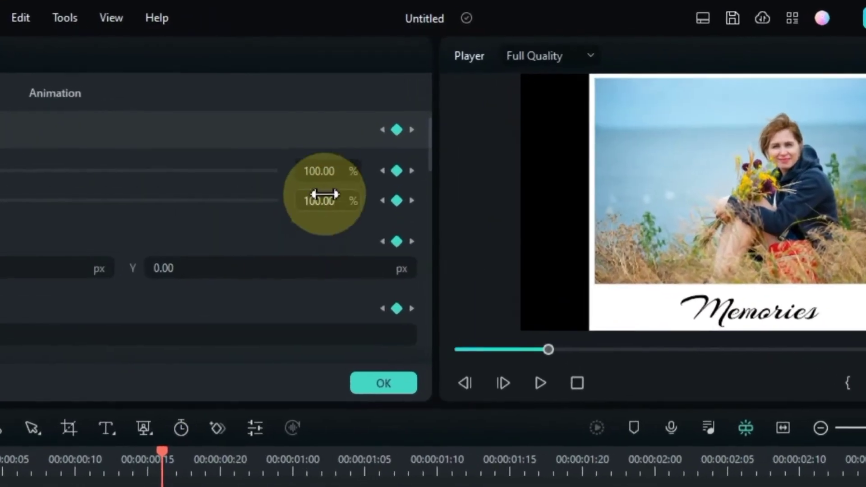
pyautogui.hotkey('ctrl', 'a')
pyautogui.write('80')
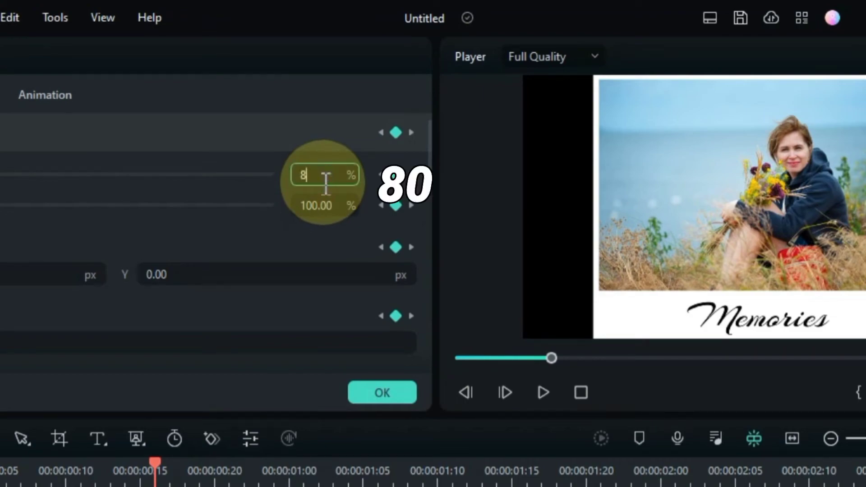
pyautogui.press('Return')
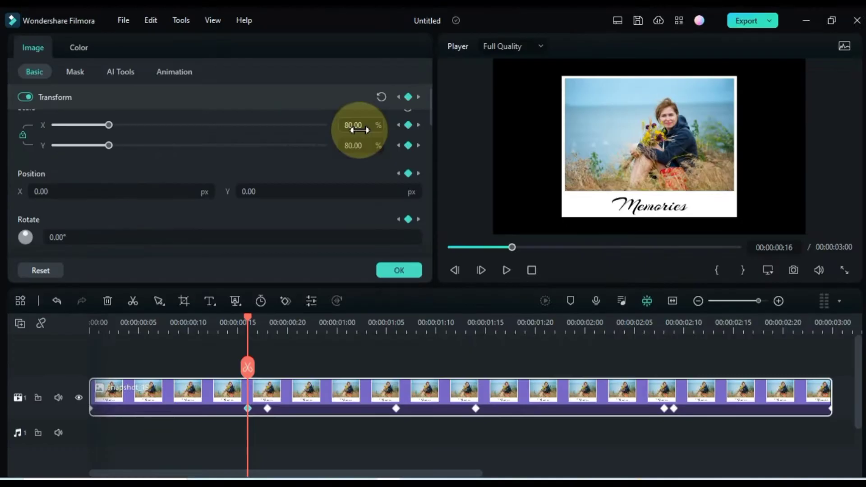
# Step: Play the clip from the start to check how the photo enters up to the second keyframe
pyautogui.moveTo(247, 317); pyautogui.dragTo(94, 328)
pyautogui.press('space')
pyautogui.press('space')
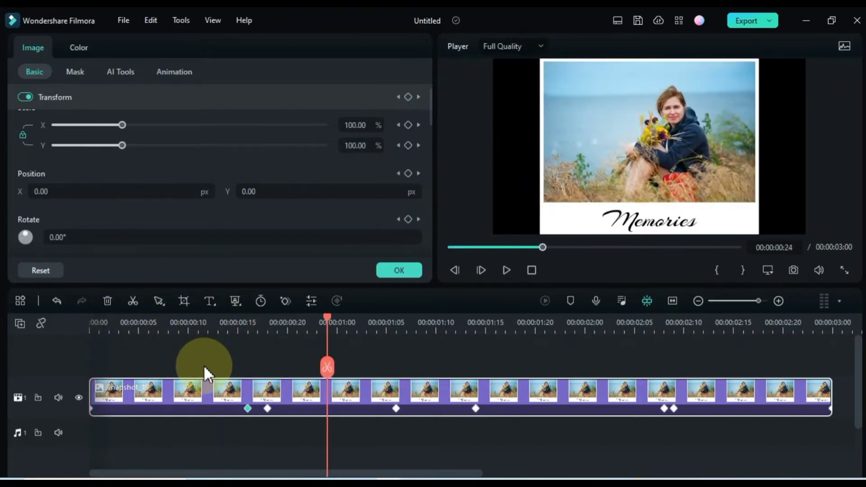
# Step: Go to the keyframe at 00:00:00:18 and set its scale to 80%
pyautogui.click(247, 408)
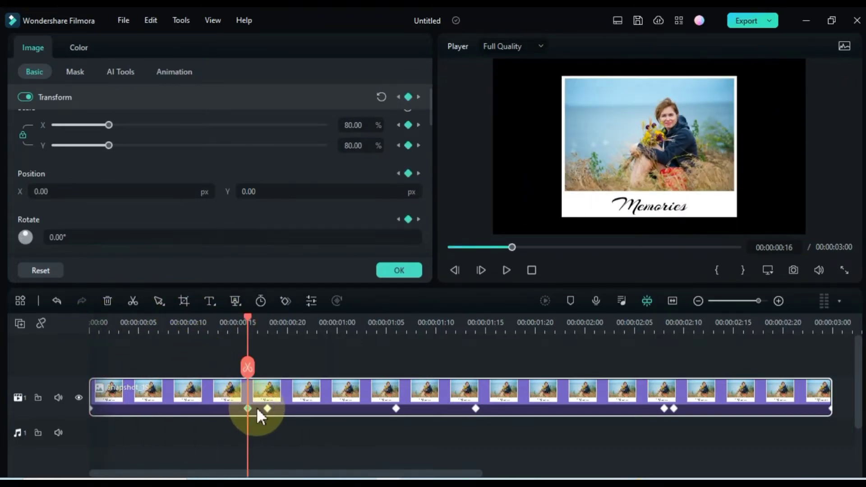
pyautogui.click(267, 408)
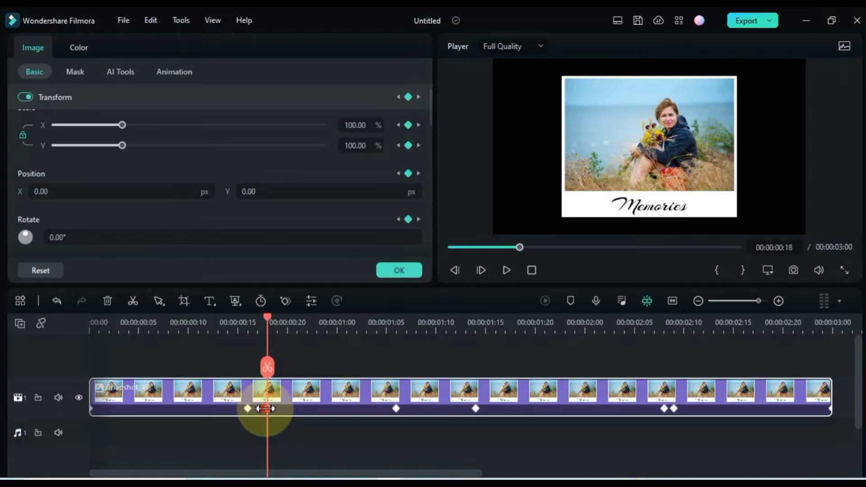
pyautogui.click(366, 126)
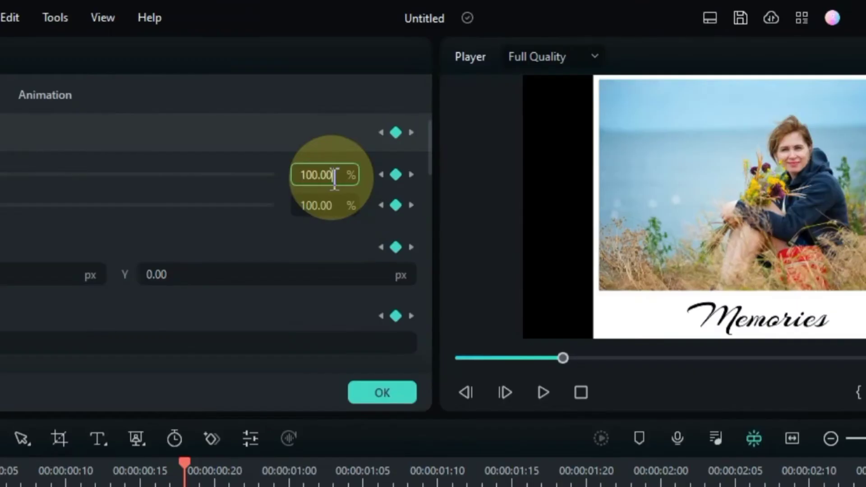
pyautogui.doubleClick(334, 176)
pyautogui.write('80')
pyautogui.press('Return')
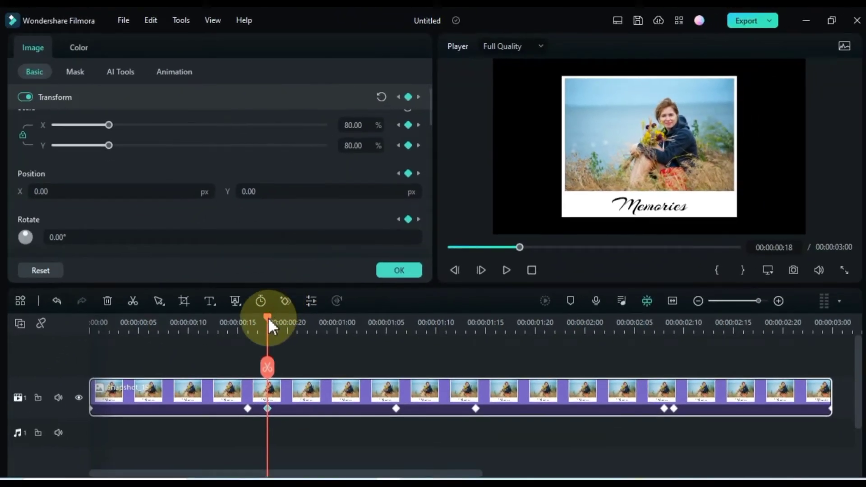
# Step: Play the clip from the start again to check the scaling after the third keyframe
pyautogui.moveTo(268, 317); pyautogui.dragTo(80, 333)
pyautogui.press('space')
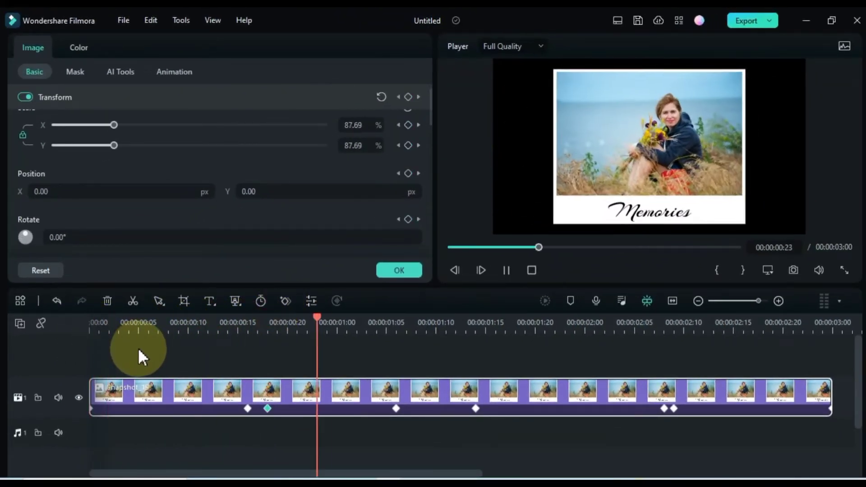
pyautogui.press('space')
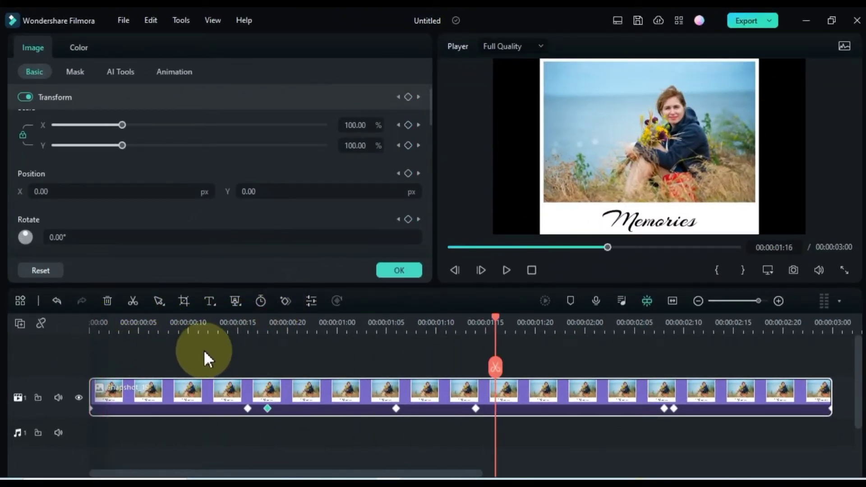
# Step: Go to the keyframe at 00:00:01:06 and set its scale to 160%
pyautogui.click(396, 409)
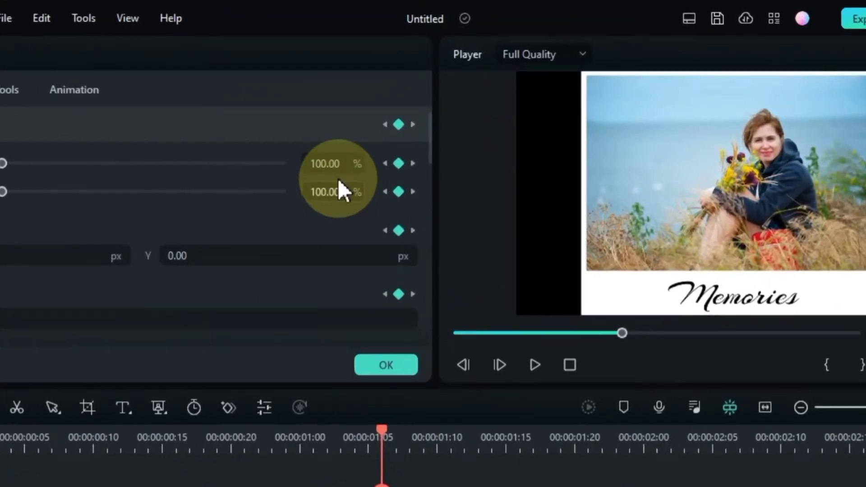
pyautogui.click(364, 126)
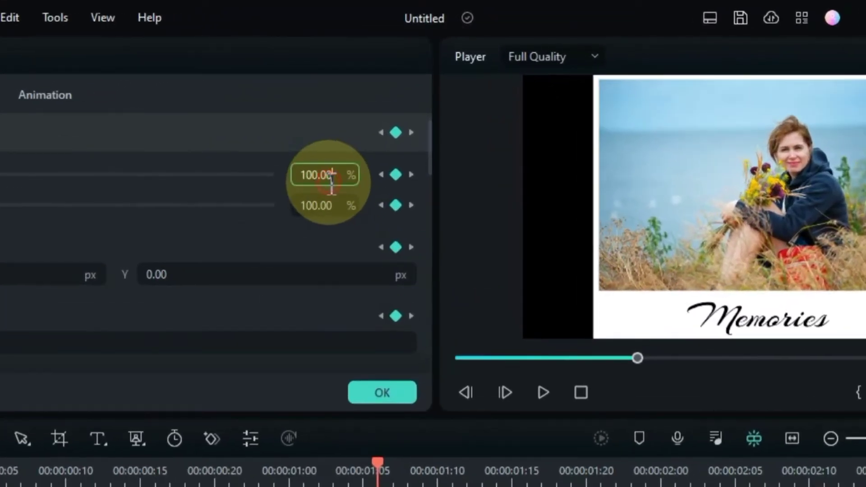
pyautogui.write('160')
pyautogui.press('Return')
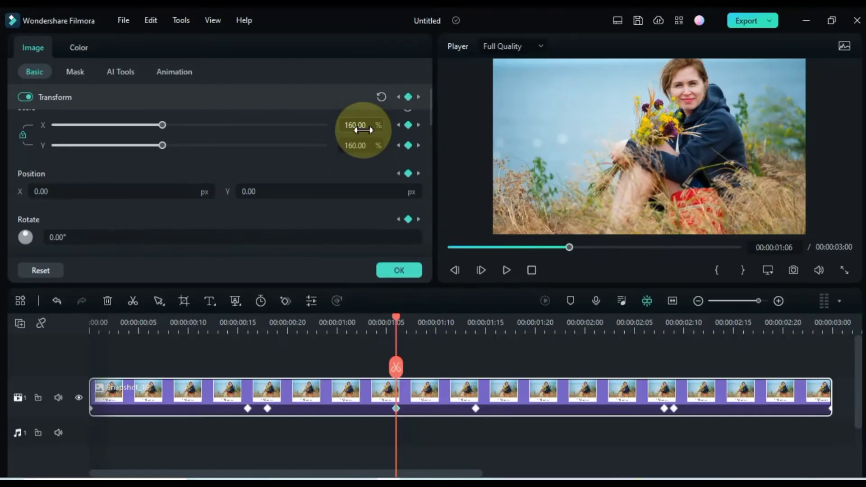
# Step: Go to the keyframe at 00:00:01:14, set its scale to 160%, and move the playhead back toward the clip's start
pyautogui.click(476, 402)
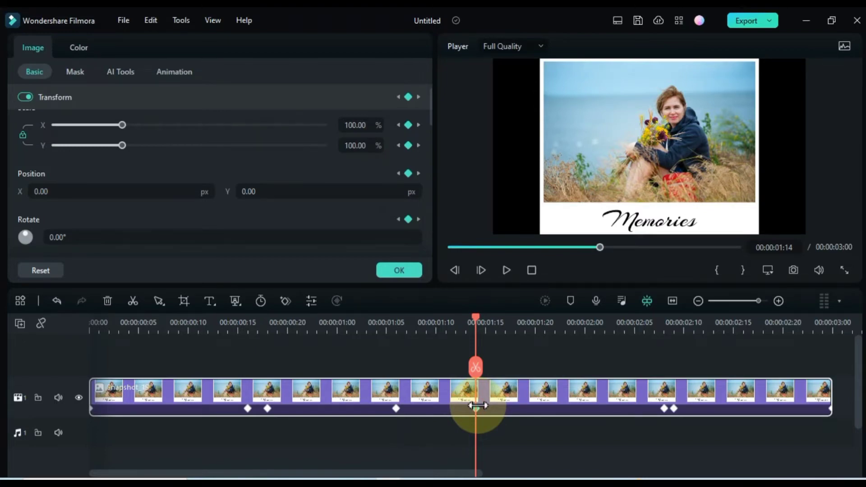
pyautogui.click(363, 126)
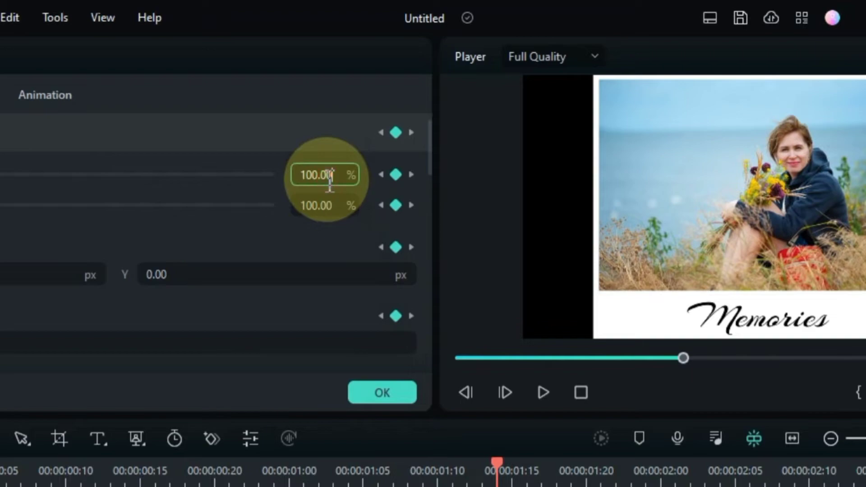
pyautogui.doubleClick(330, 176)
pyautogui.write('160')
pyautogui.press('Return')
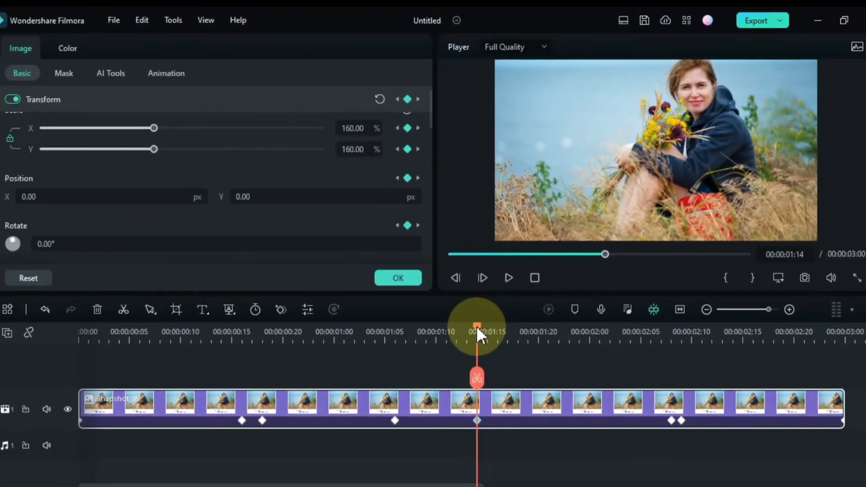
pyautogui.moveTo(496, 469); pyautogui.dragTo(214, 465)
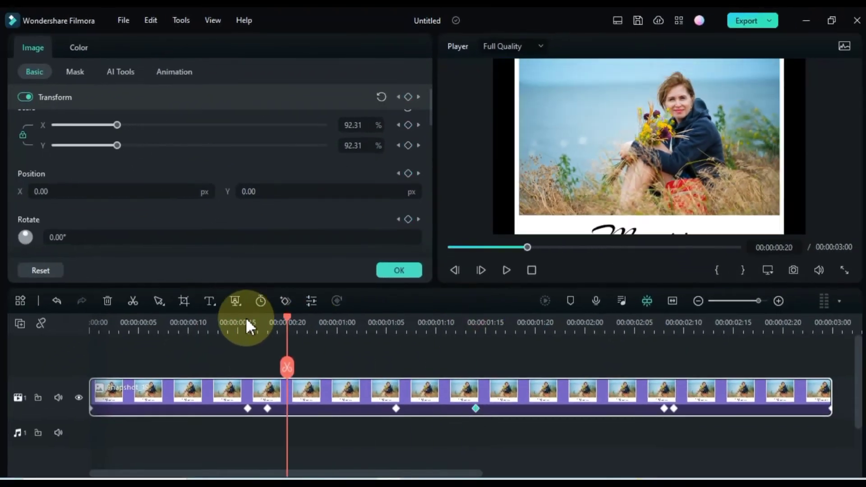
# Step: Play the Memories clip from its start to check the scaling after the middle keyframes
pyautogui.moveTo(246, 317); pyautogui.dragTo(69, 321)
pyautogui.press('space')
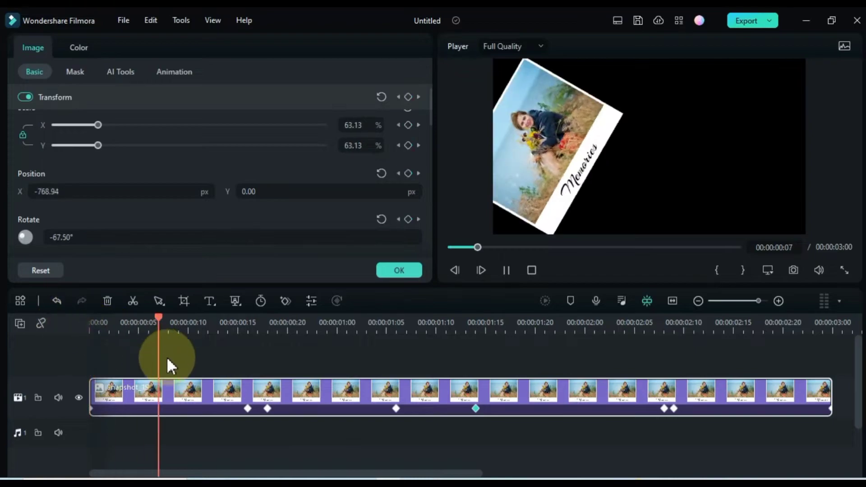
pyautogui.press('space')
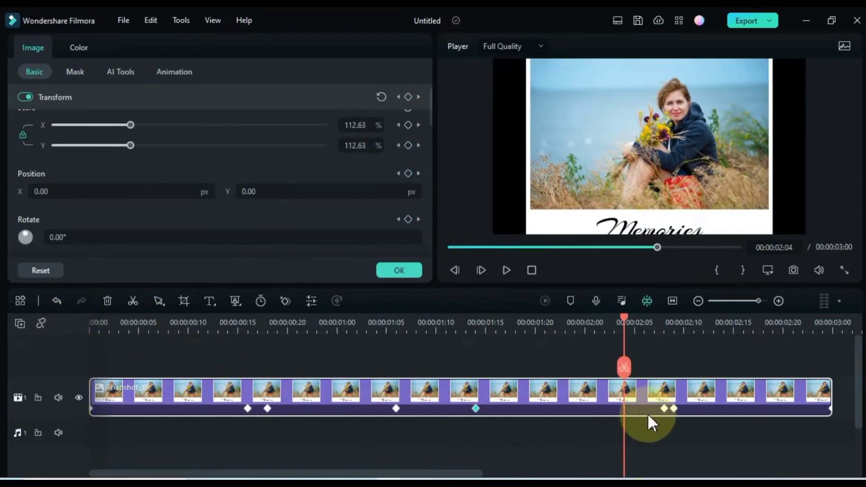
# Step: Go to the keyframe at 00:00:02:08 and set its scale to 80%
pyautogui.click(663, 409)
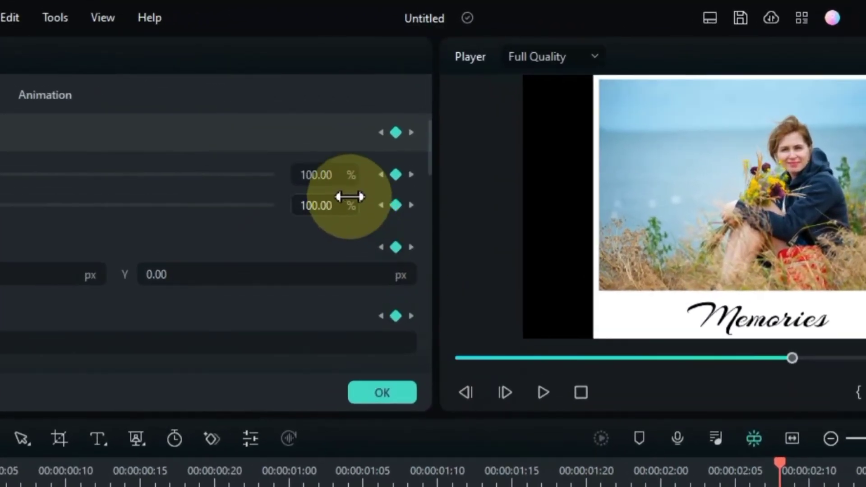
pyautogui.click(319, 176)
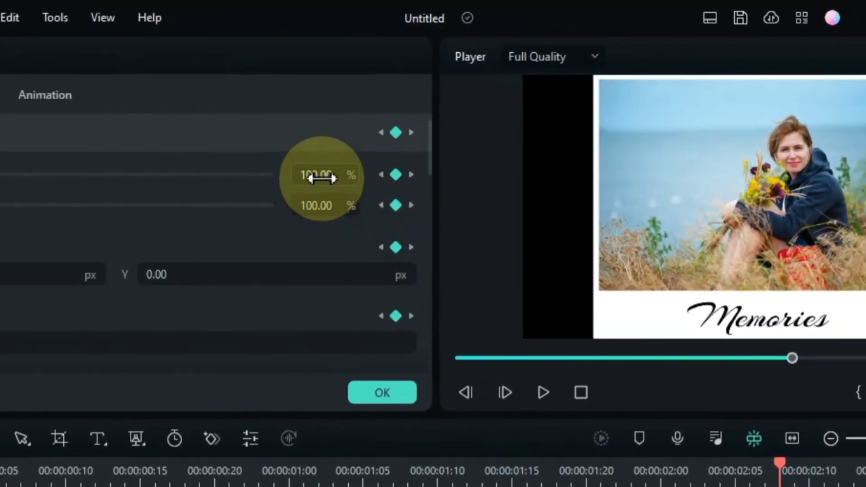
pyautogui.doubleClick(323, 176)
pyautogui.write('80')
pyautogui.press('Return')
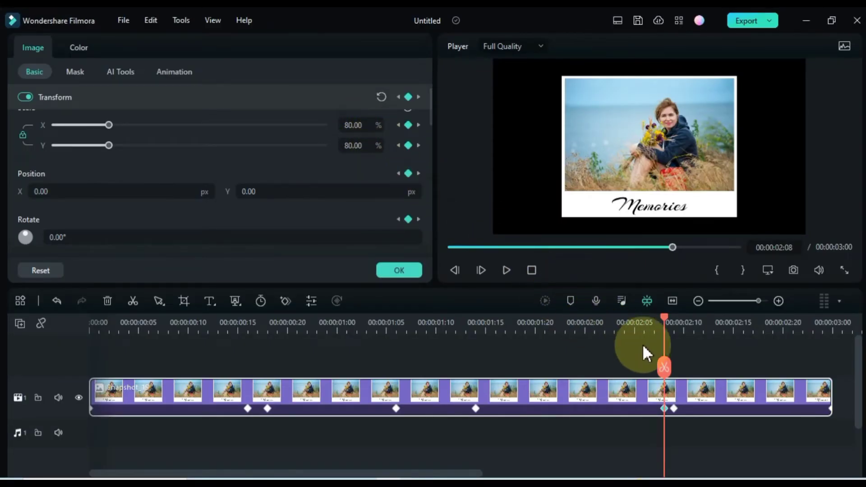
# Step: Go to the keyframe at 00:00:02:09, set its scale to 80%, and play the clip from the start
pyautogui.click(673, 408)
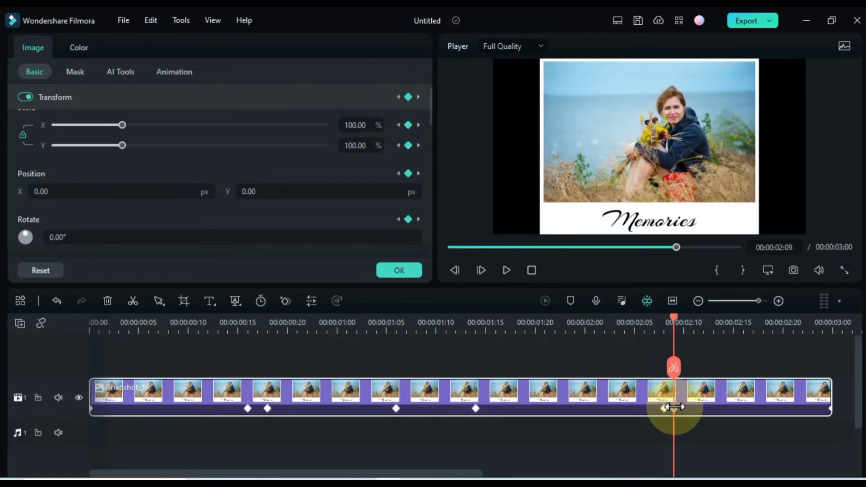
pyautogui.click(359, 127)
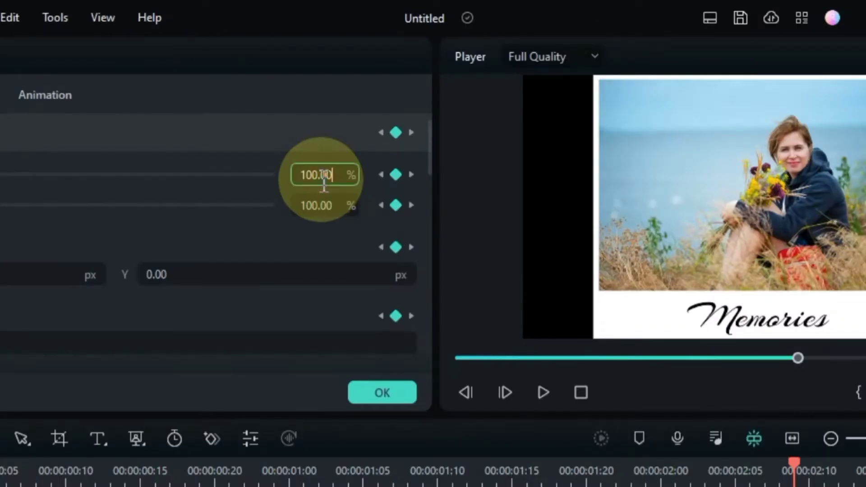
pyautogui.doubleClick(324, 175)
pyautogui.write('80')
pyautogui.press('Return')
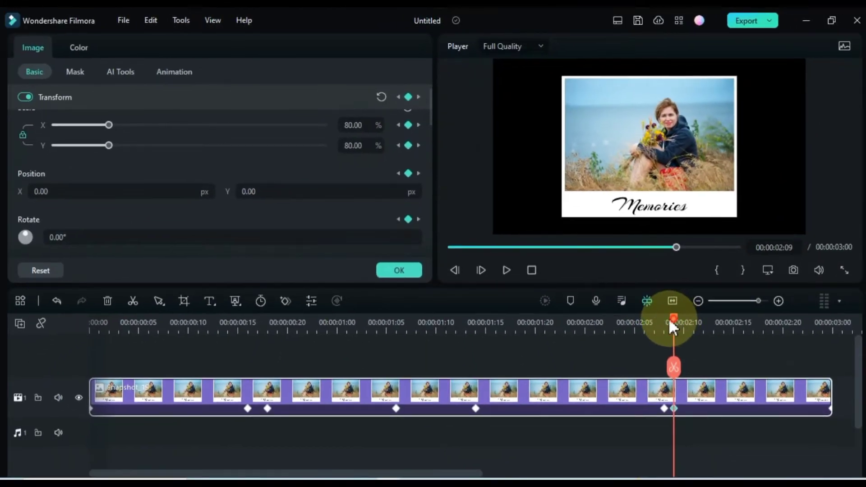
pyautogui.moveTo(671, 318); pyautogui.dragTo(87, 318)
pyautogui.press('space')
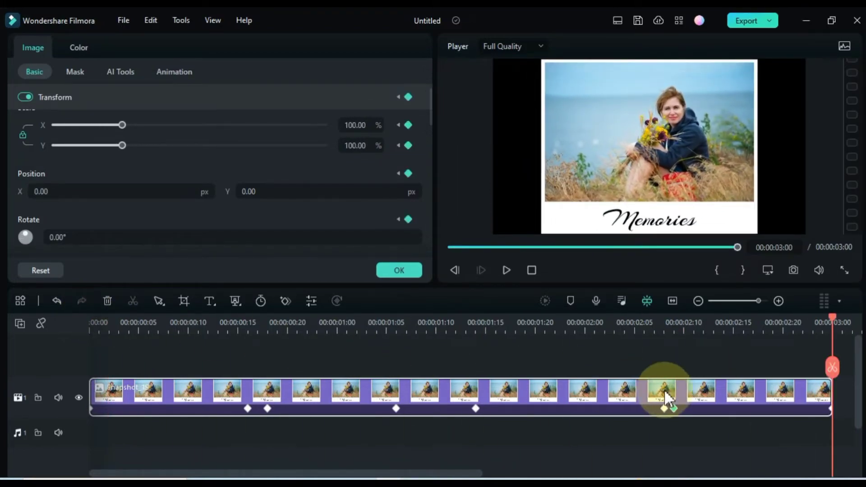
# Step: Go to the last keyframe at 00:00:03:00 and set its scale to 50%
pyautogui.click(827, 408)
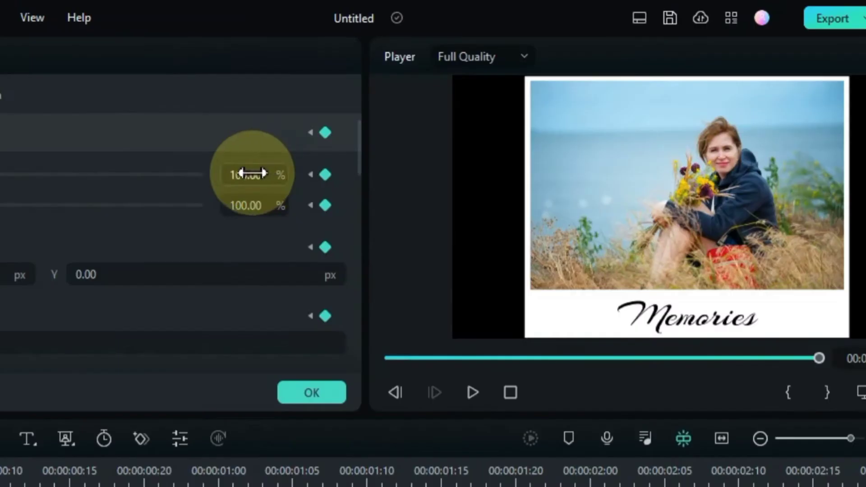
pyautogui.click(361, 125)
pyautogui.doubleClick(255, 175)
pyautogui.write('50')
pyautogui.press('Return')
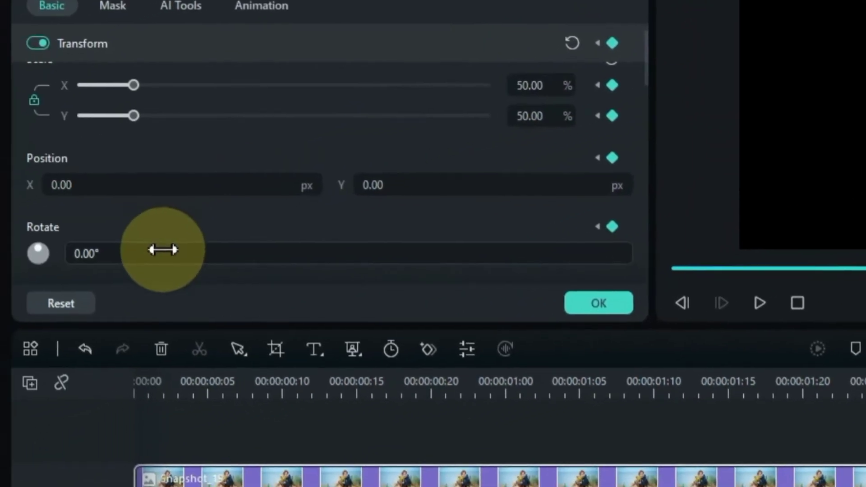
# Step: Set the last keyframe's rotation to 120° and its X position to 1450 px
pyautogui.click(5, 337)
pyautogui.doubleClick(165, 255)
pyautogui.write('120')
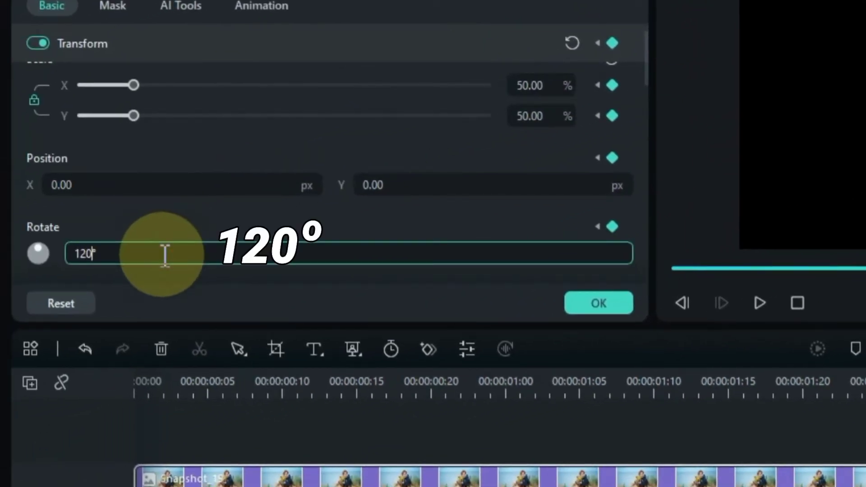
pyautogui.press('Return')
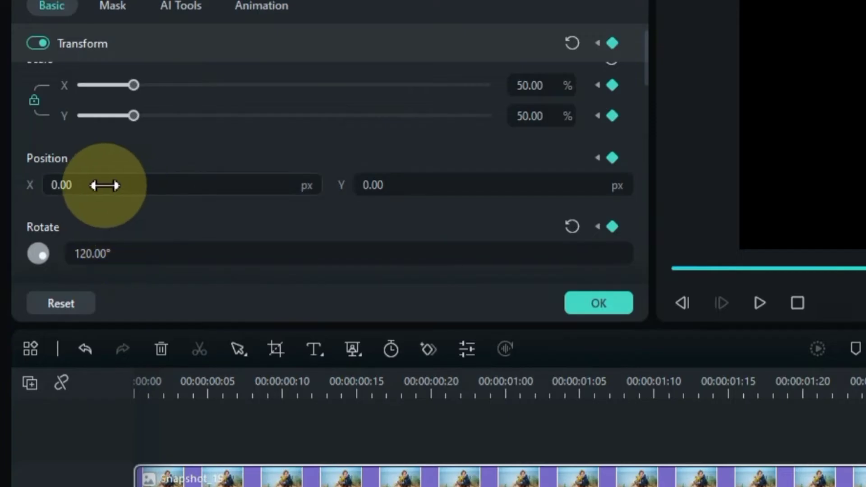
pyautogui.moveTo(104, 185); pyautogui.dragTo(66, 192)
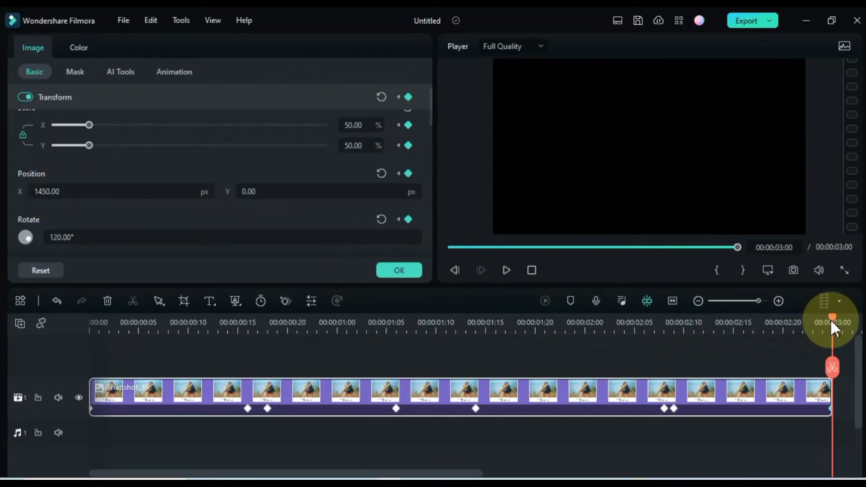
# Step: Play the whole Memories clip from the start to review the finished animation, then deselect the clip
pyautogui.moveTo(830, 318); pyautogui.dragTo(84, 401)
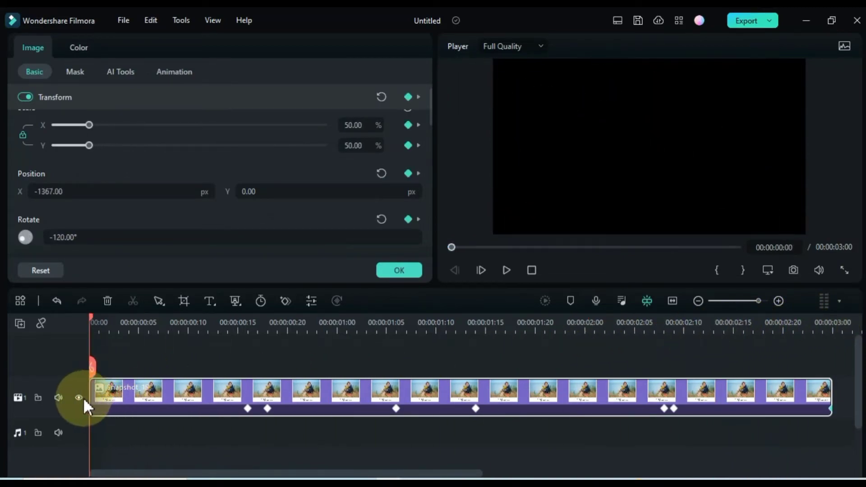
pyautogui.press('space')
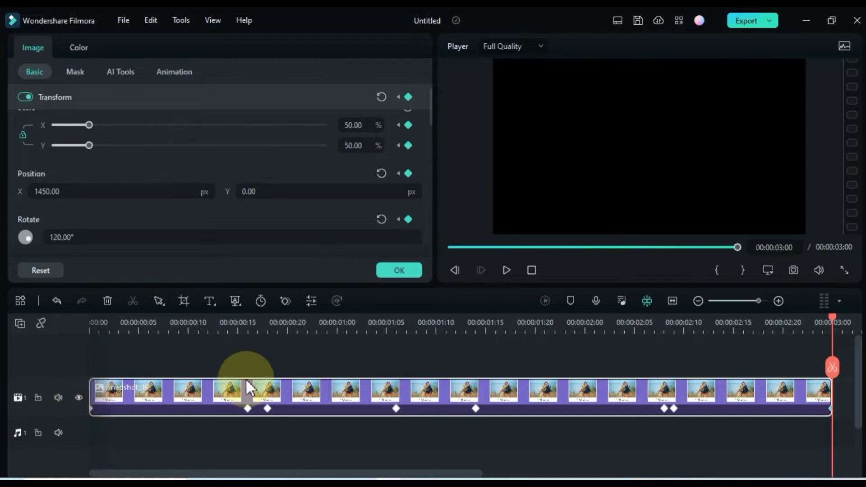
pyautogui.click(371, 359)
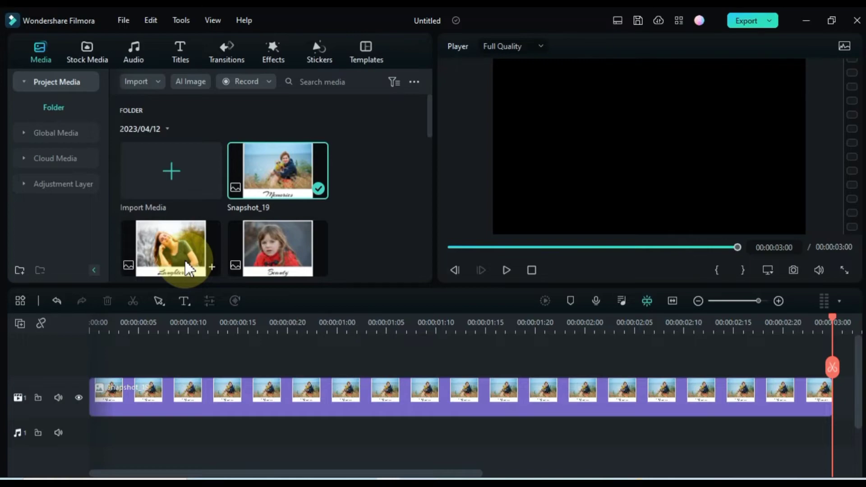
# Step: Place the Laughter snapshot on the track above the Memories clip and cut off its excess after 00:00:03:00
pyautogui.moveTo(189, 270)
pyautogui.mouseDown()
pyautogui.moveTo(222, 274)
pyautogui.moveTo(270, 344)
pyautogui.moveTo(186, 379)
pyautogui.moveTo(74, 376)
pyautogui.mouseUp()
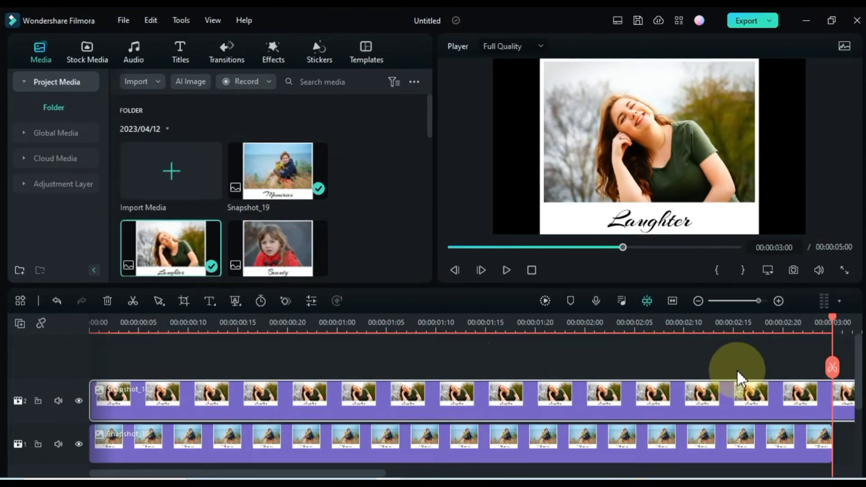
pyautogui.click(832, 367)
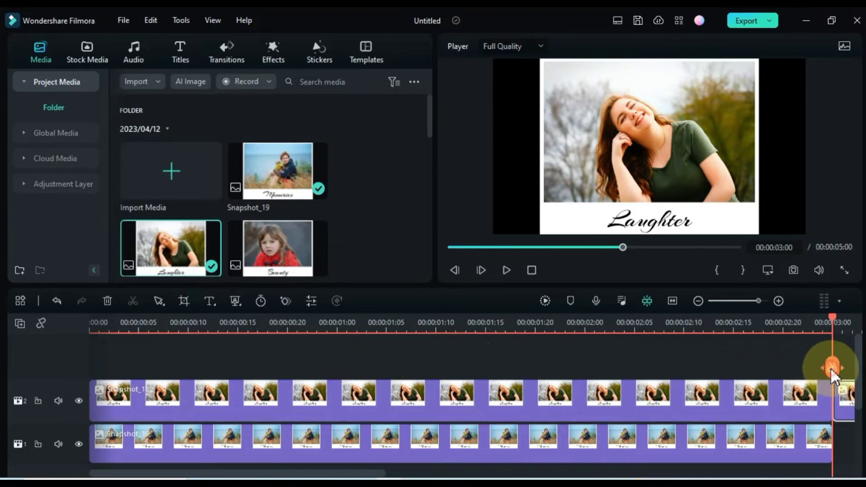
pyautogui.click(848, 408)
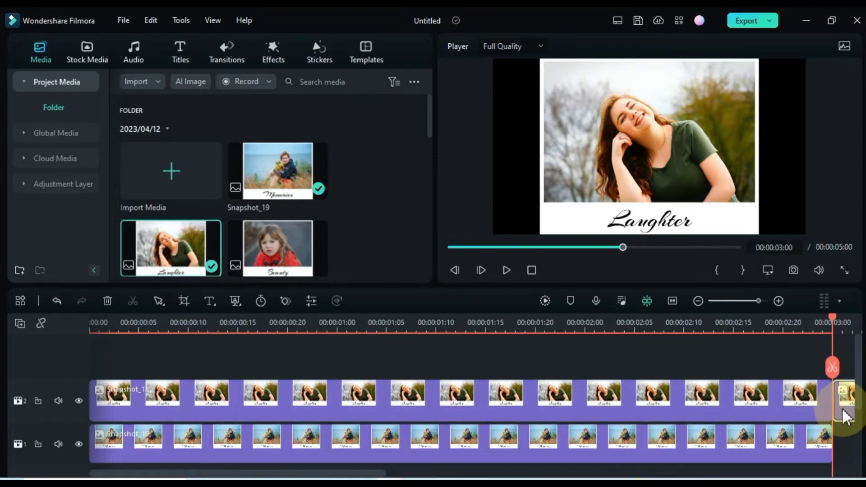
pyautogui.press('Delete')
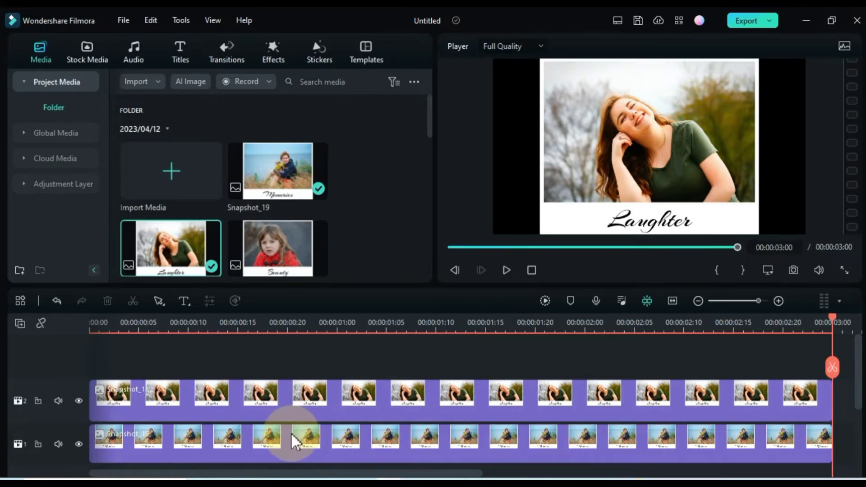
# Step: Copy the 50% scale from the Memories clip's first keyframe into a new Transform keyframe at the Laughter clip's start
pyautogui.click(290, 432)
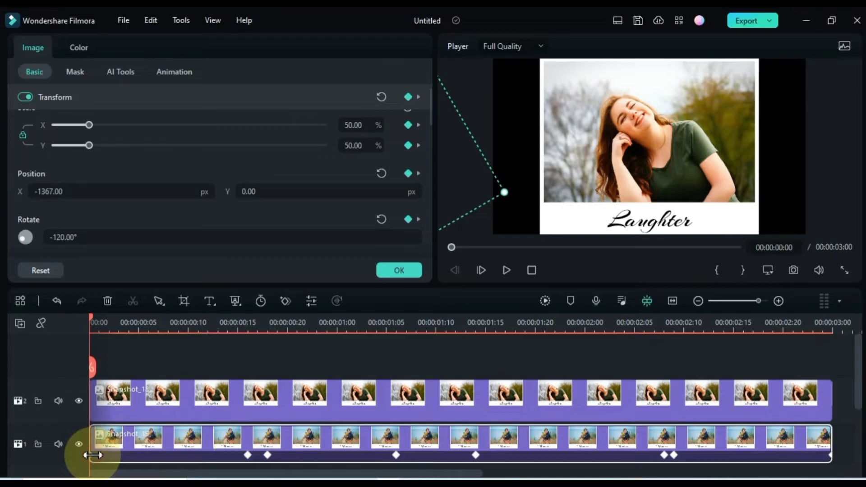
pyautogui.click(357, 125)
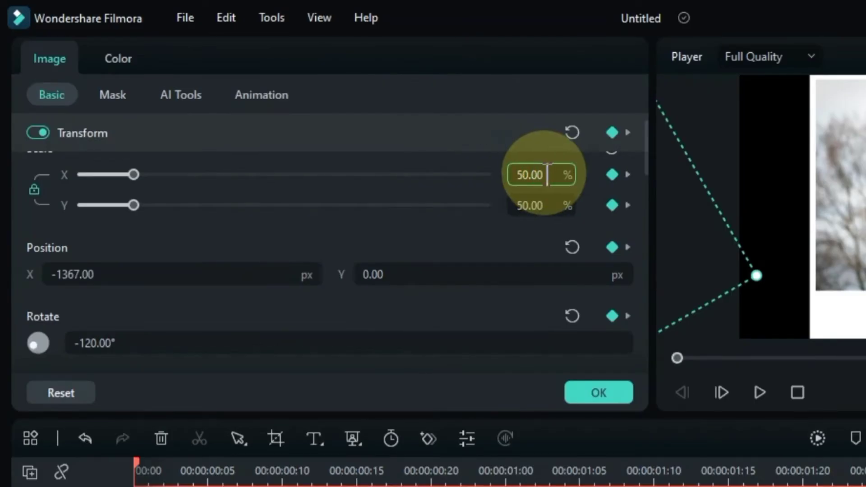
pyautogui.moveTo(547, 175); pyautogui.dragTo(518, 174)
pyautogui.hotkey('ctrl', 'c')
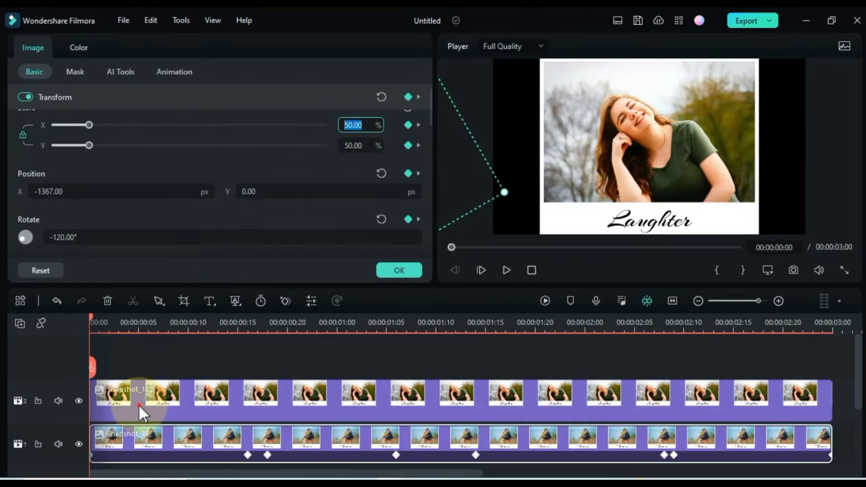
pyautogui.click(139, 404)
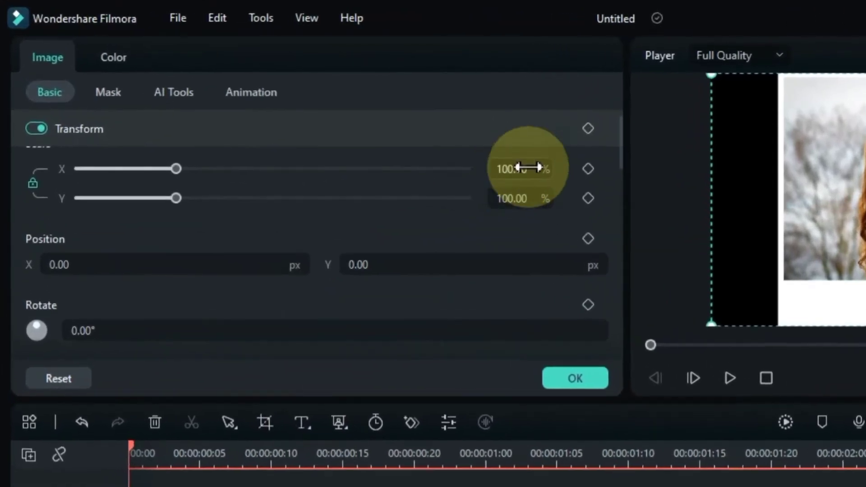
pyautogui.click(588, 128)
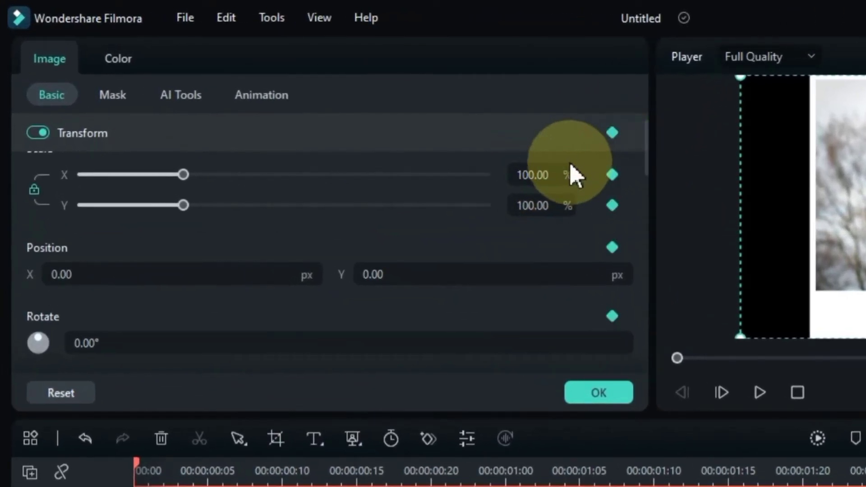
pyautogui.click(547, 171)
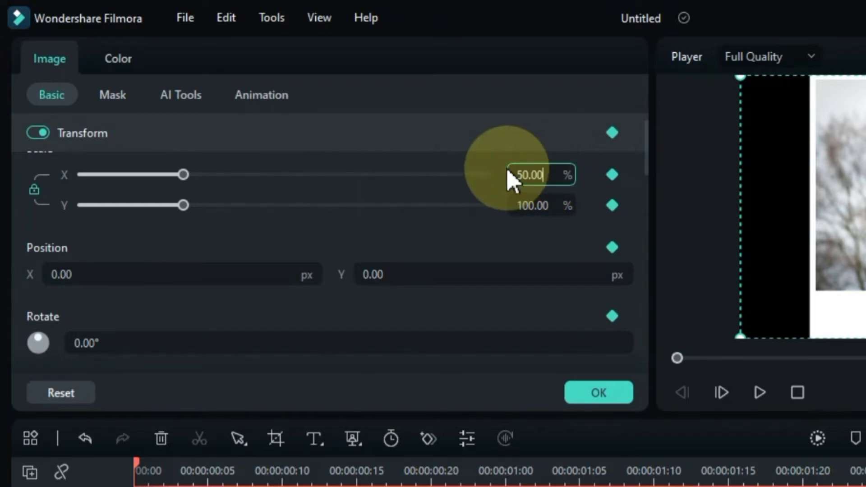
pyautogui.press('Return')
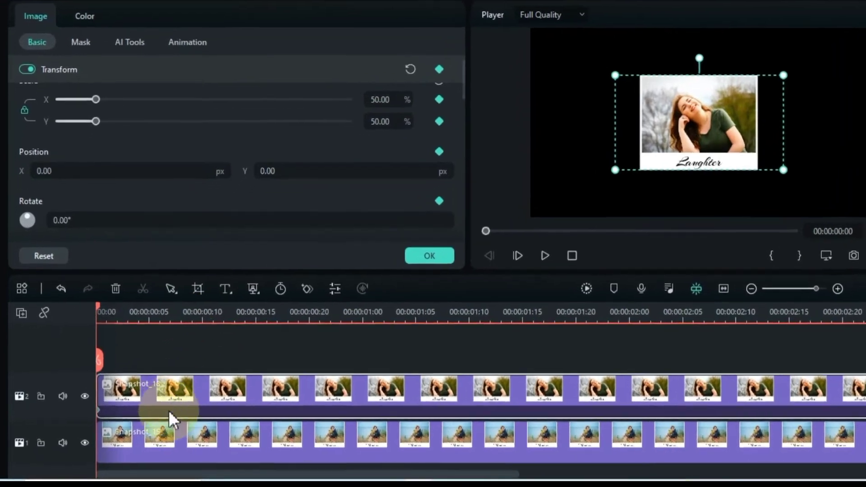
# Step: Copy the -120° rotation from the Memories clip's first keyframe to the Laughter clip's first keyframe
pyautogui.click(149, 456)
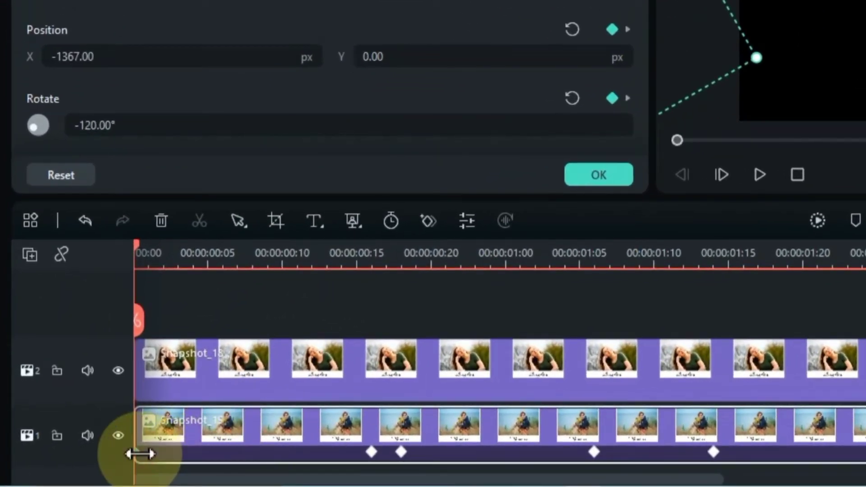
pyautogui.click(148, 126)
pyautogui.hotkey('ctrl', 'c')
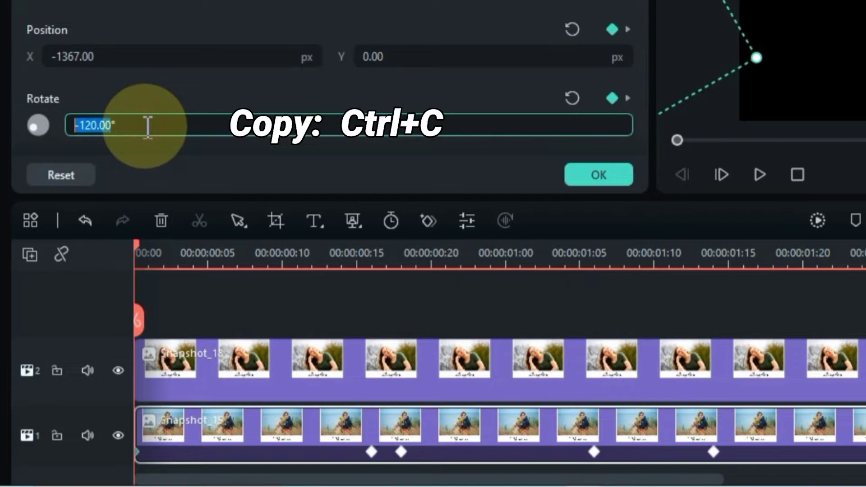
pyautogui.click(161, 374)
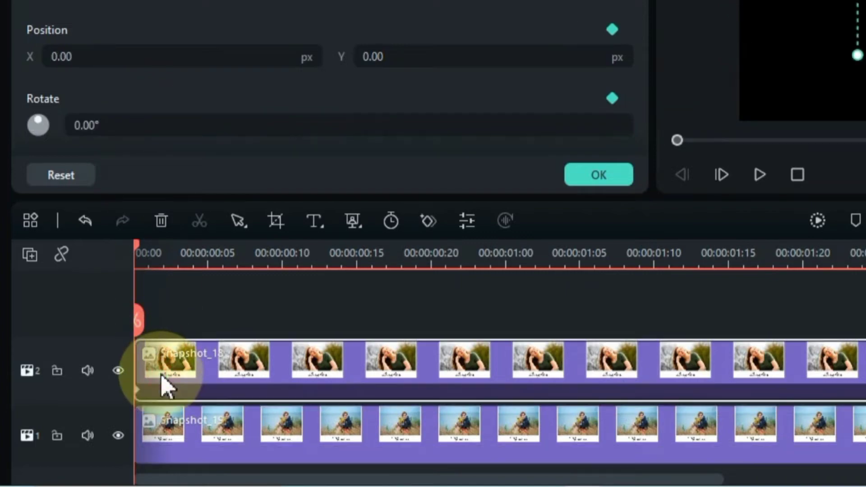
pyautogui.click(122, 128)
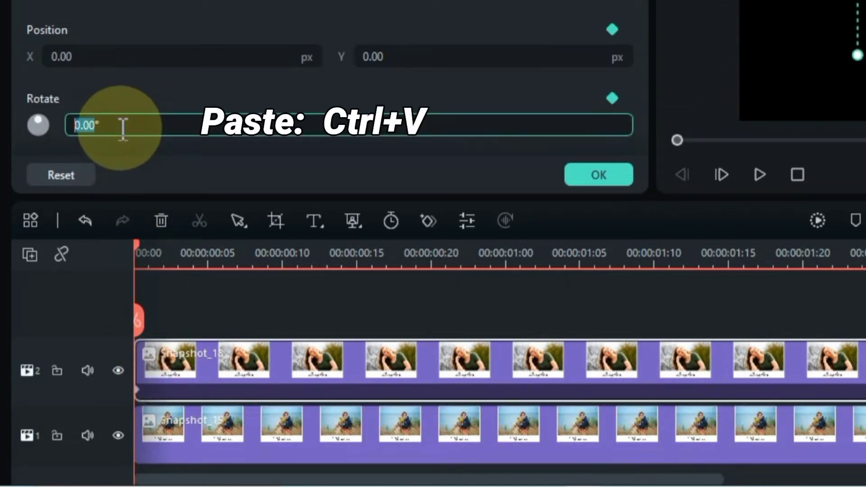
pyautogui.press('Return')
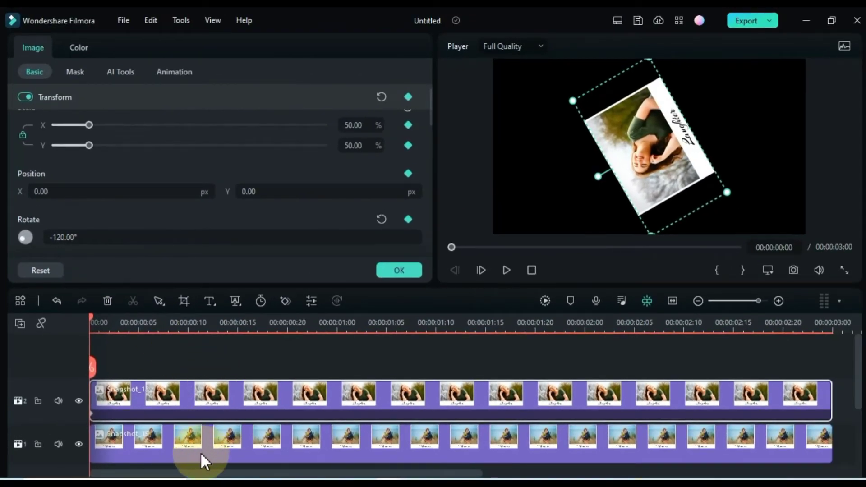
# Step: Copy the 80% scale from the Memories clip's keyframe at 00:00:00:16 into a new Transform keyframe on the Laughter clip
pyautogui.click(200, 452)
pyautogui.click(248, 454)
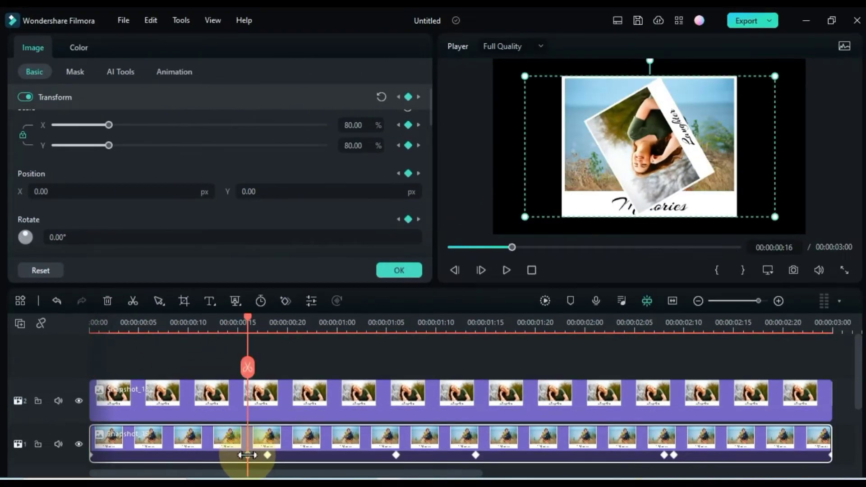
pyautogui.hotkey('ctrl', 'c')
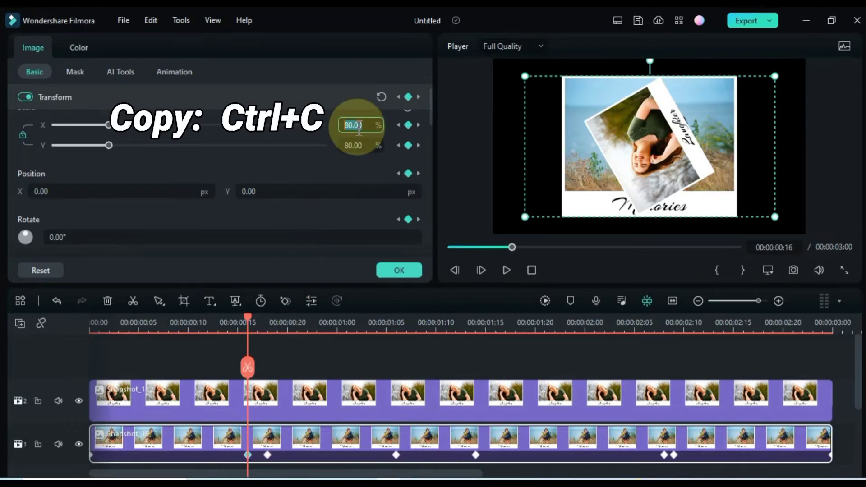
pyautogui.click(266, 385)
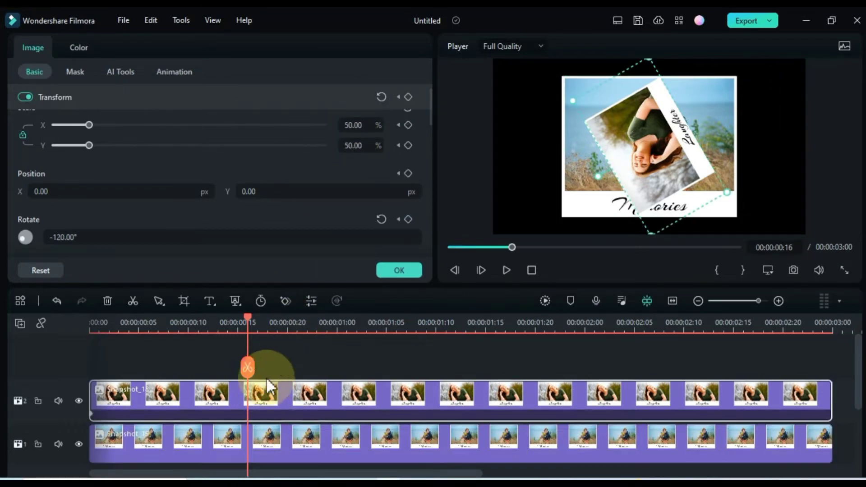
pyautogui.hotkey('ctrl', 'v')
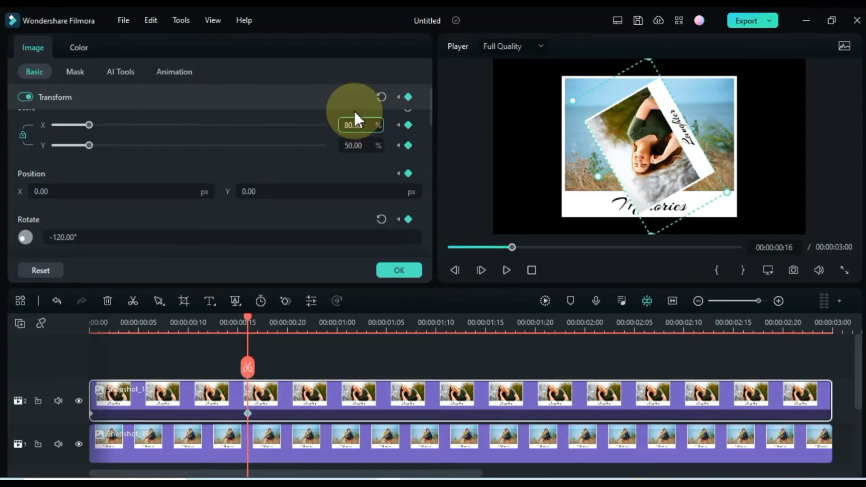
pyautogui.press('Return')
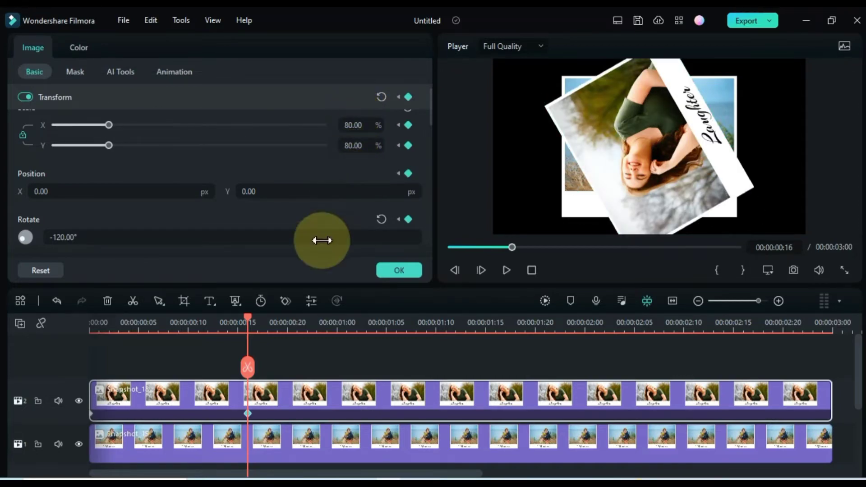
# Step: Check the Memories clip's rotation at 00:00:00:16 and reset the Laughter clip's rotation there to 0°
pyautogui.click(252, 447)
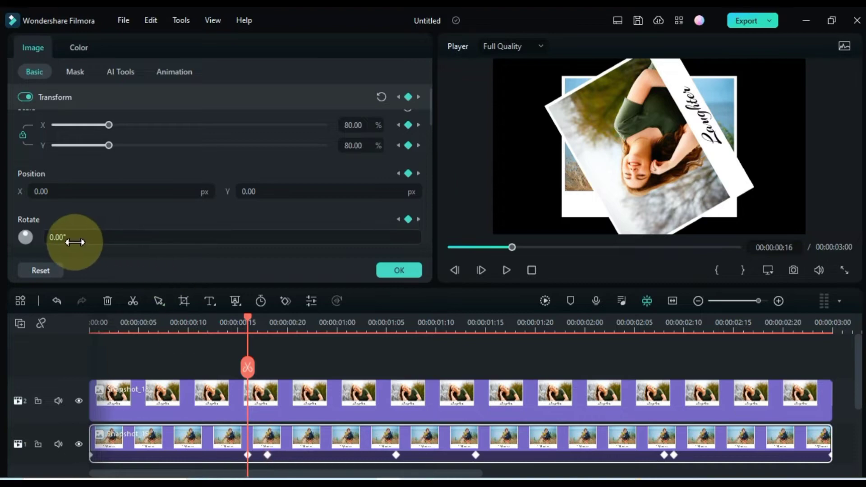
pyautogui.click(247, 405)
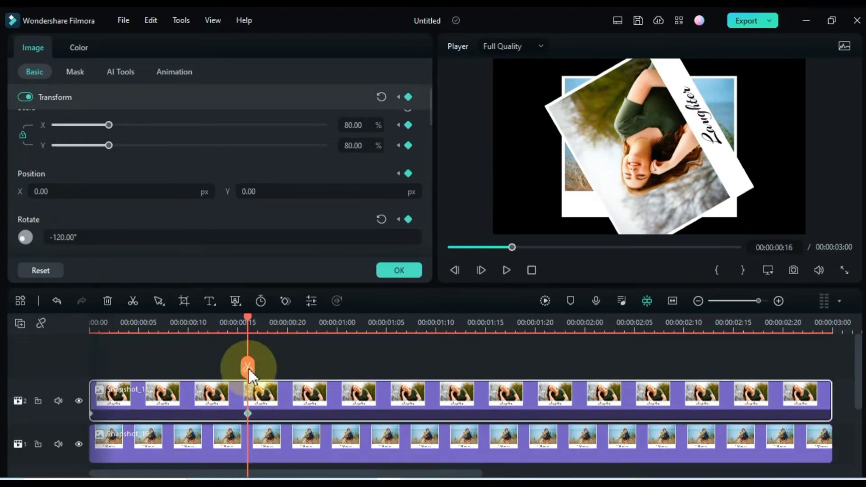
pyautogui.click(381, 218)
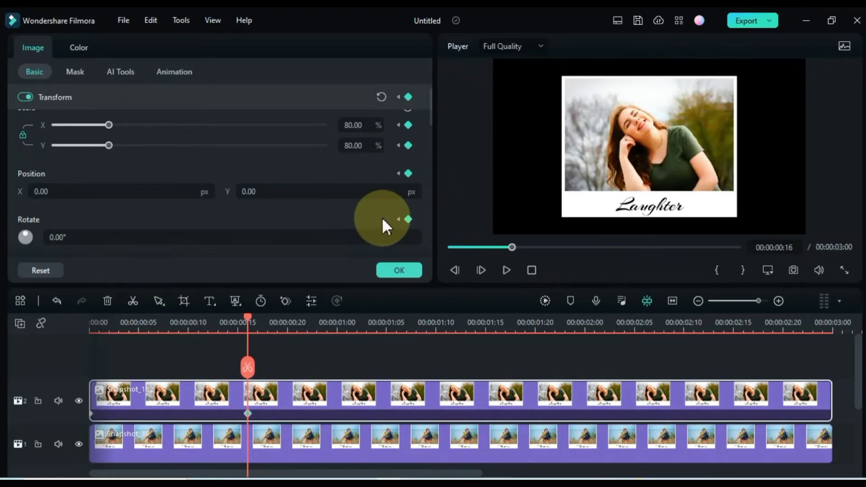
# Step: Add a Transform keyframe to the Laughter clip at 00:00:00:18, aligned with the Memories clip's third keyframe
pyautogui.click(282, 443)
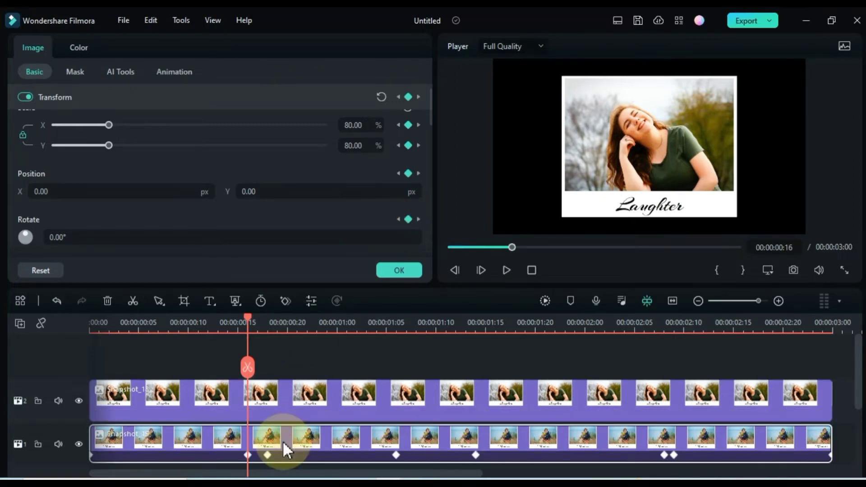
pyautogui.click(267, 455)
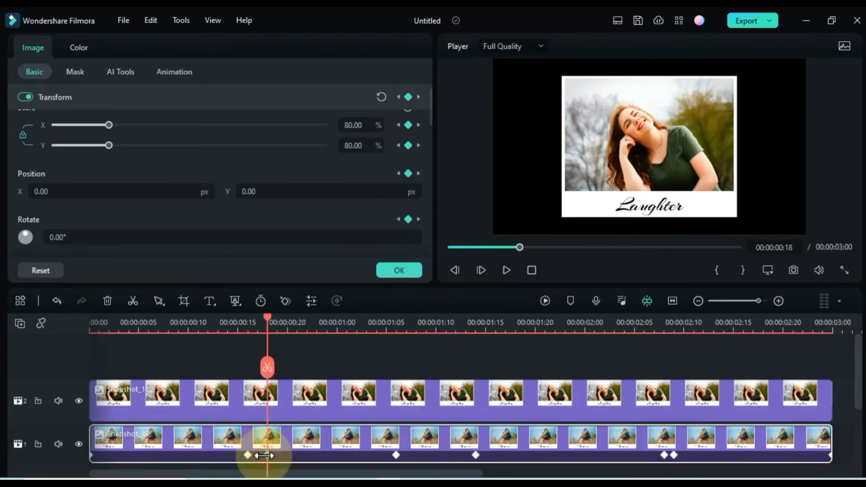
pyautogui.click(288, 400)
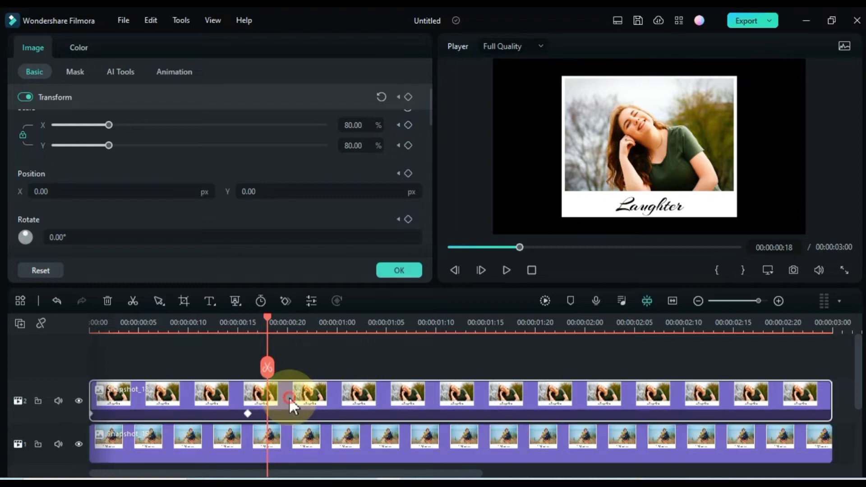
pyautogui.click(407, 97)
# Step: Copy the 160% scale from the Memories clip's keyframe at 00:00:01:06 to the Laughter clip at the same time
pyautogui.click(332, 440)
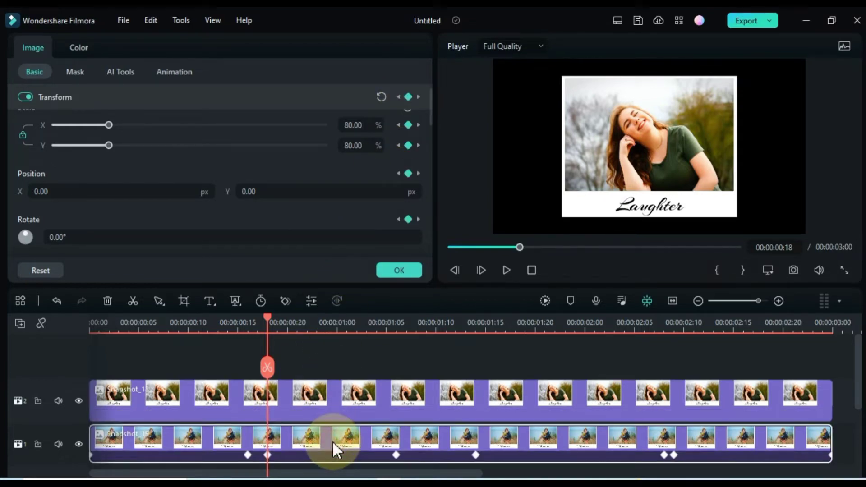
pyautogui.click(396, 454)
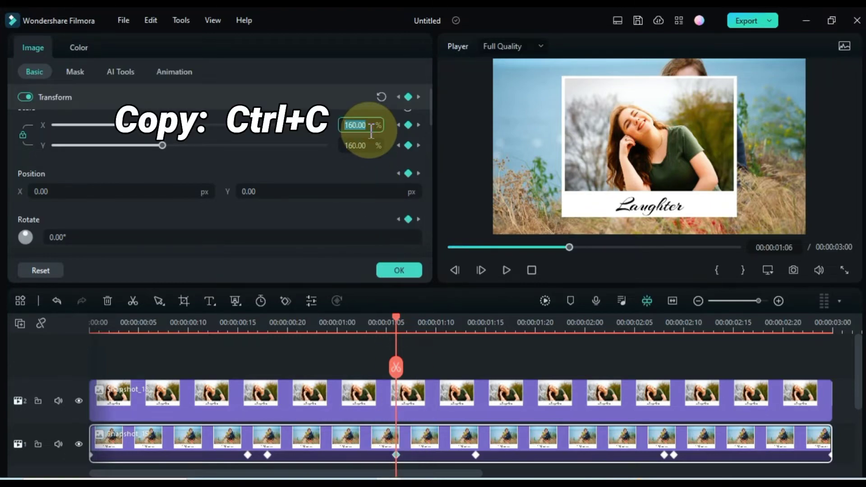
pyautogui.click(409, 391)
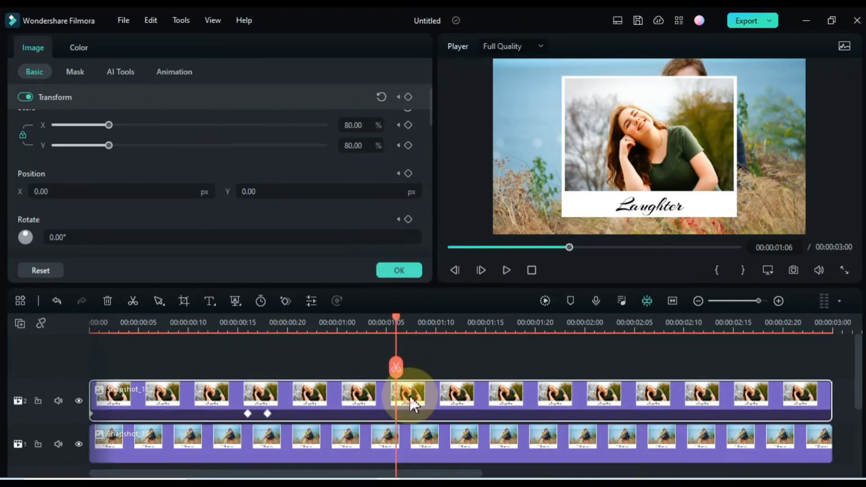
pyautogui.click(368, 125)
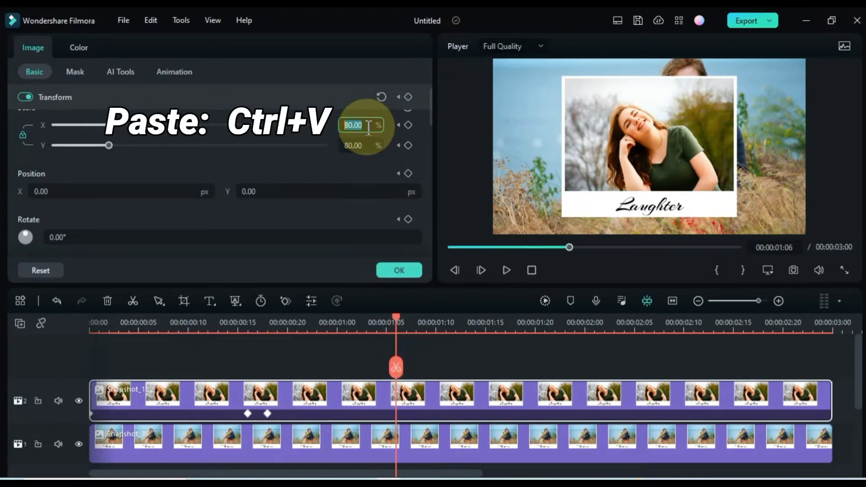
pyautogui.press('Return')
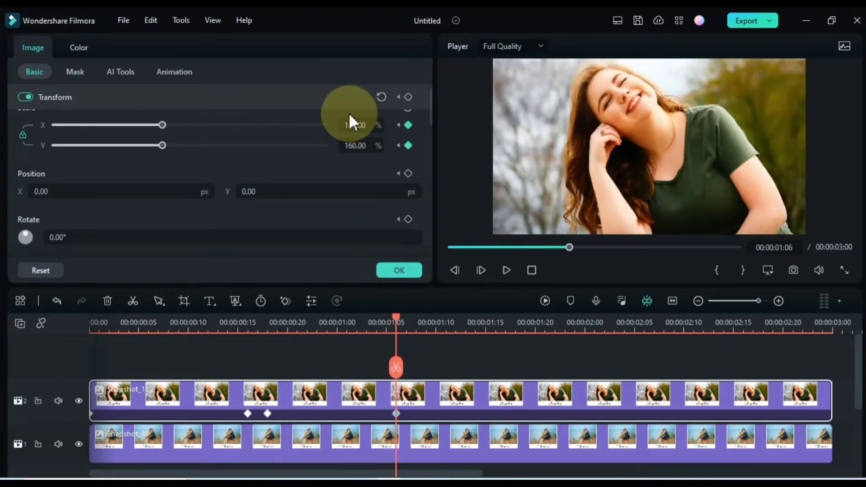
# Step: Add a Transform keyframe to the Laughter clip at 00:00:01:14, aligned with the Memories clip's fifth keyframe
pyautogui.click(421, 442)
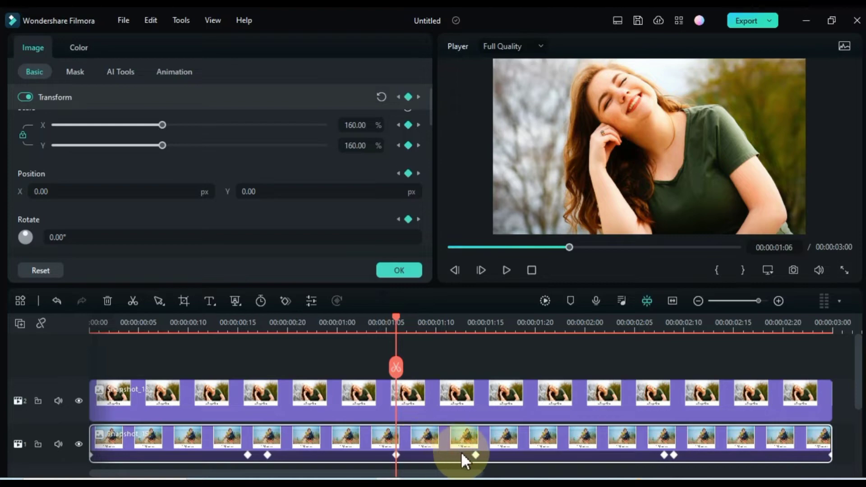
pyautogui.click(476, 455)
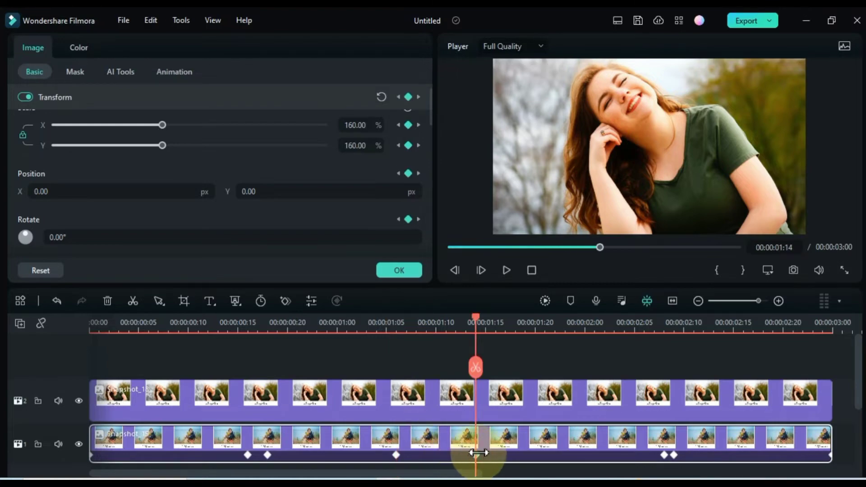
pyautogui.click(483, 409)
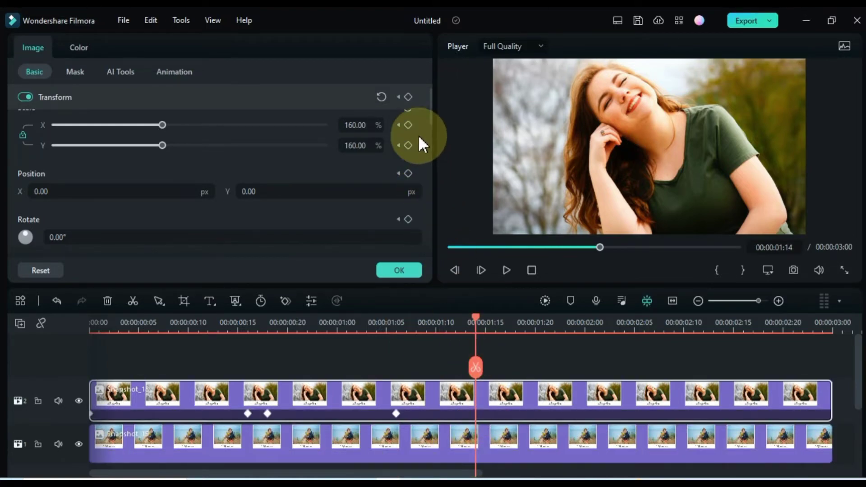
pyautogui.click(408, 96)
# Step: Copy the 80% scale from the Memories clip's keyframe at 00:00:02:08 to the Laughter clip at the same time
pyautogui.click(574, 442)
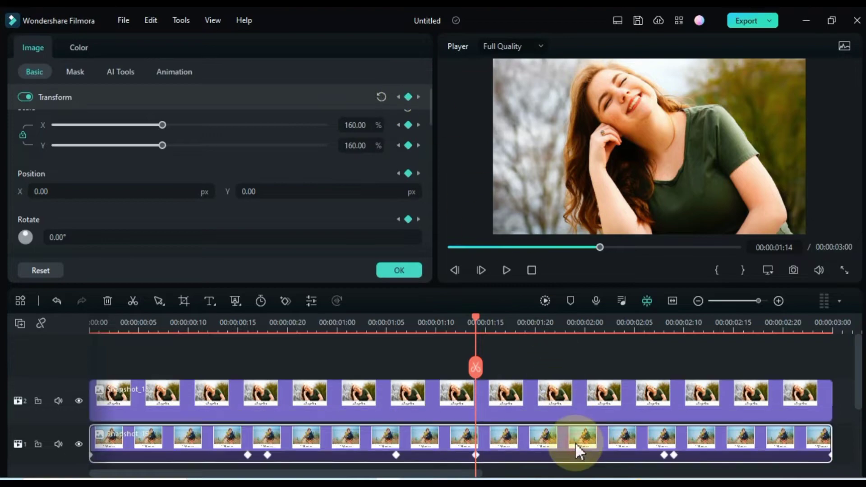
pyautogui.click(664, 454)
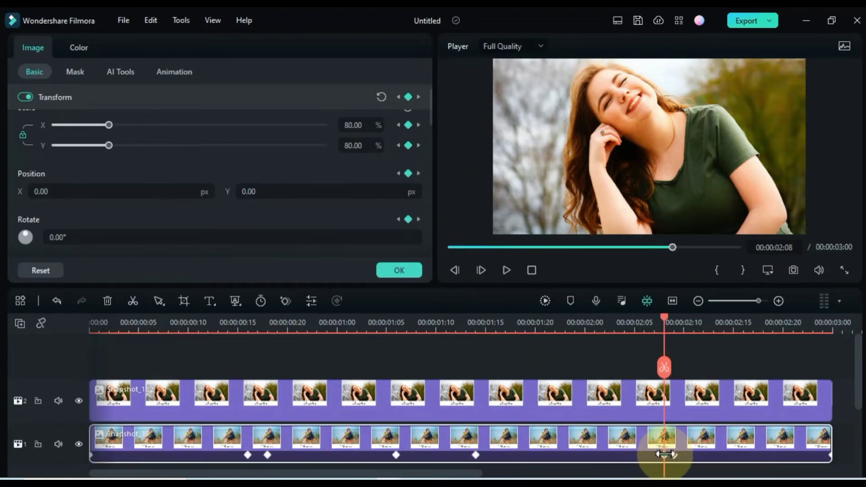
pyautogui.click(369, 126)
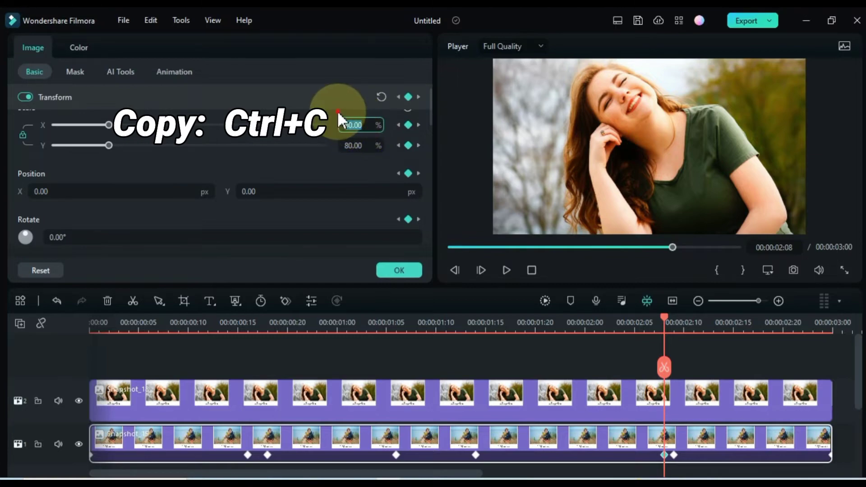
pyautogui.click(449, 189)
pyautogui.click(643, 404)
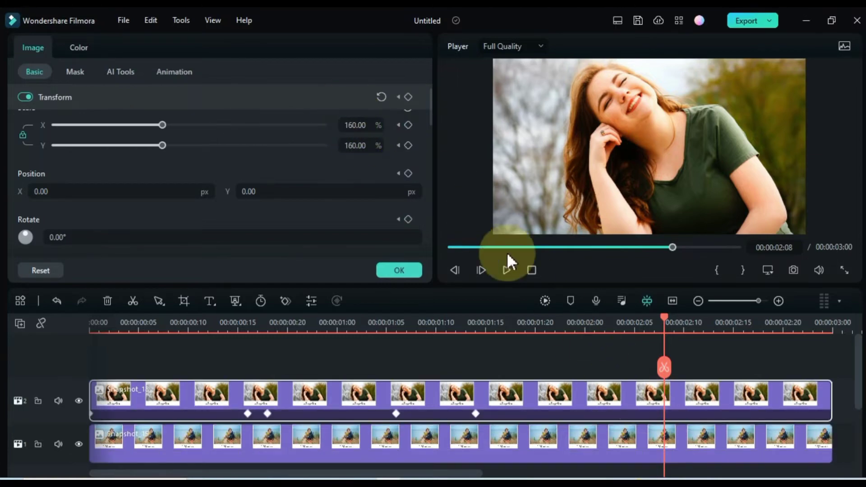
pyautogui.click(360, 126)
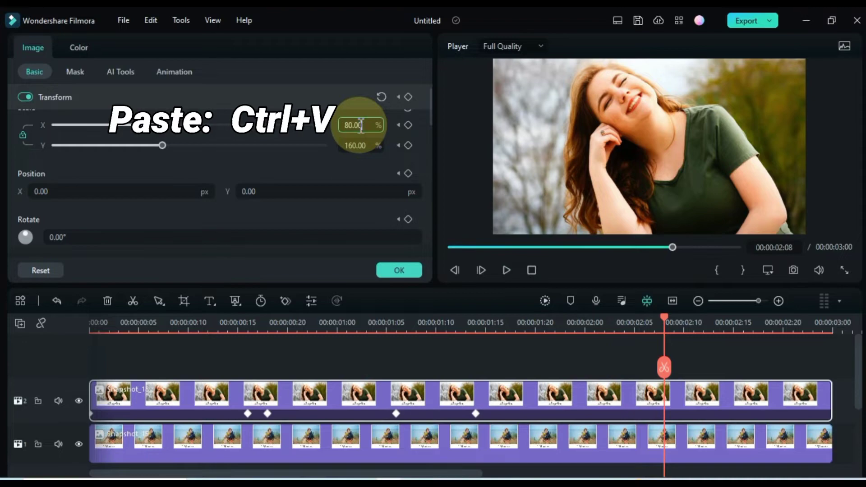
pyautogui.press('Return')
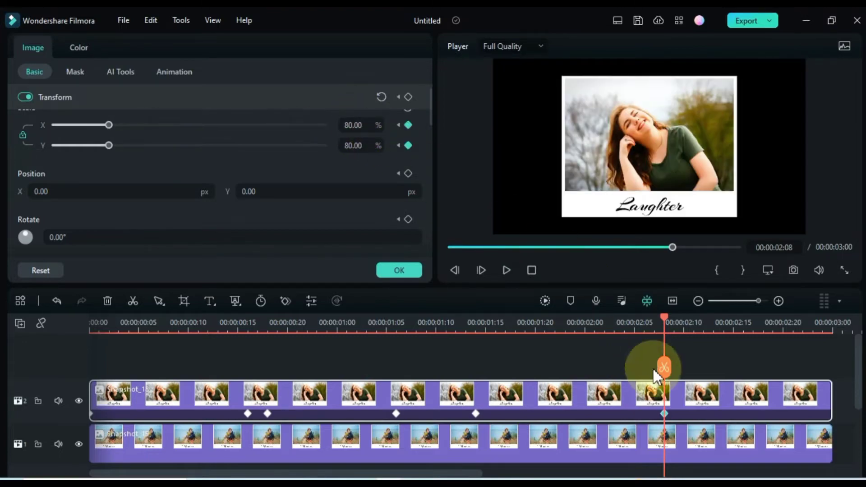
# Step: Add a Transform keyframe to the Laughter clip at 00:00:02:09, matching the Memories clip's keyframe there
pyautogui.click(700, 440)
pyautogui.click(673, 457)
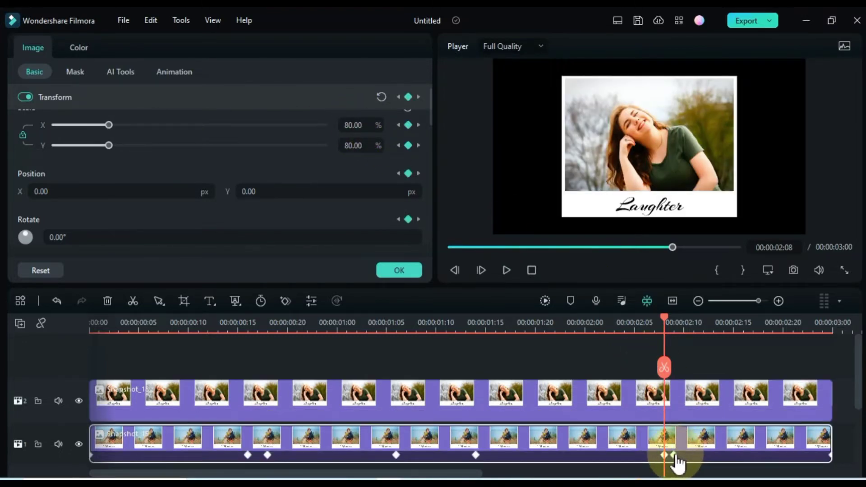
pyautogui.click(673, 455)
pyautogui.click(679, 418)
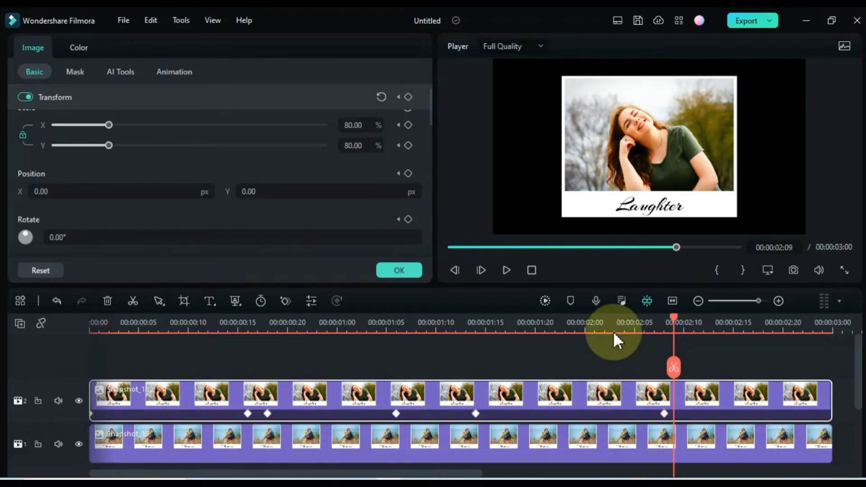
pyautogui.click(408, 97)
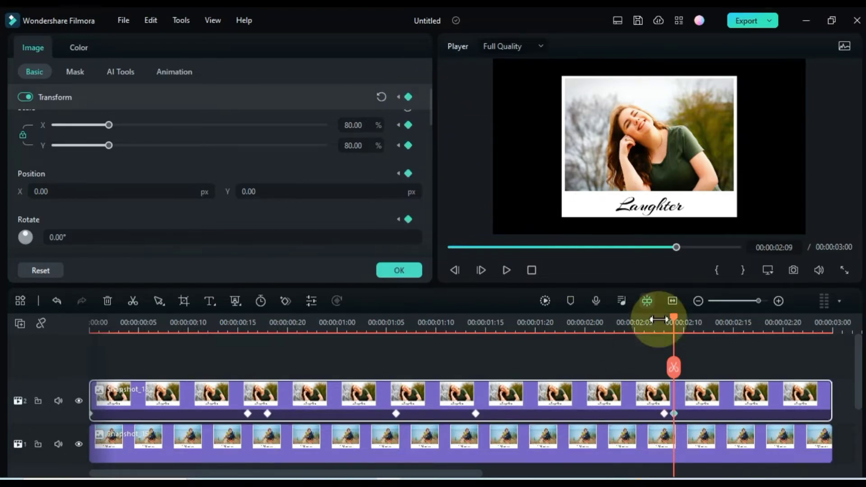
# Step: Copy the 50% scale from the Memories clip's last keyframe at 00:00:03:00 to the end of the Laughter clip
pyautogui.click(829, 457)
pyautogui.click(829, 454)
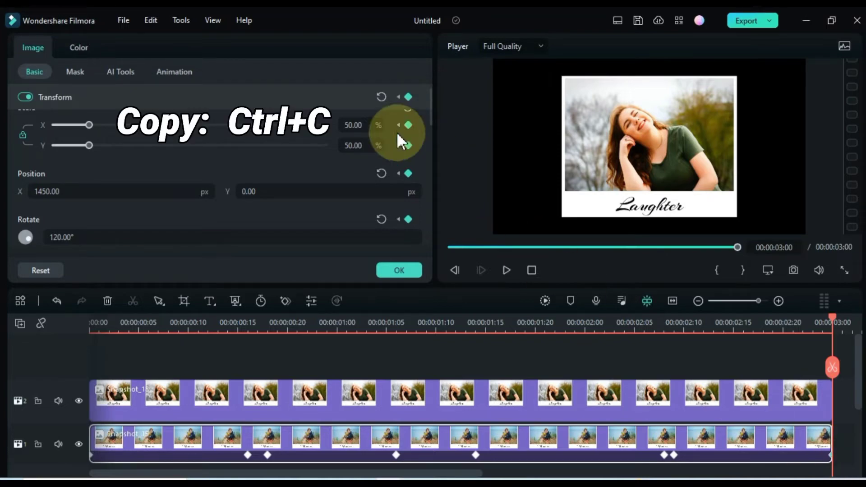
pyautogui.click(363, 125)
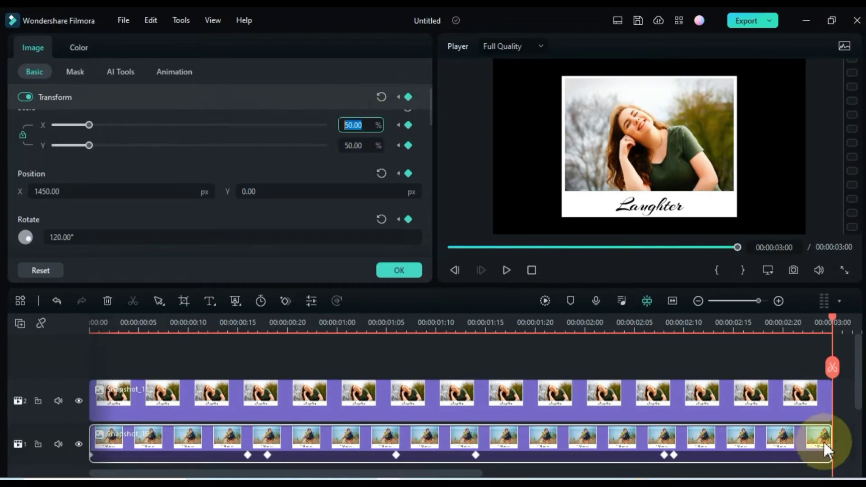
pyautogui.click(816, 408)
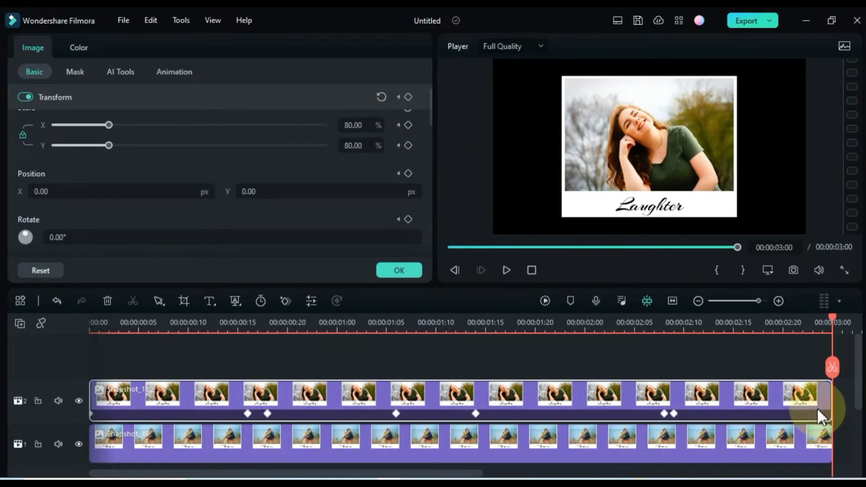
pyautogui.click(362, 125)
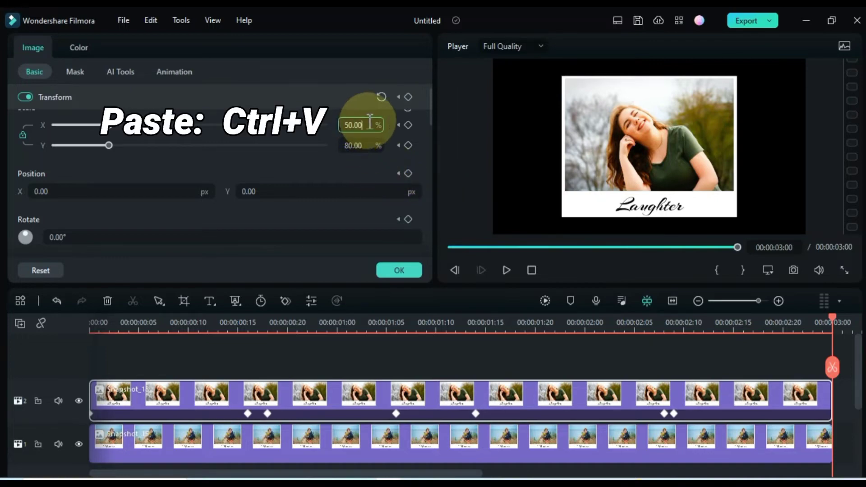
pyautogui.press('Return')
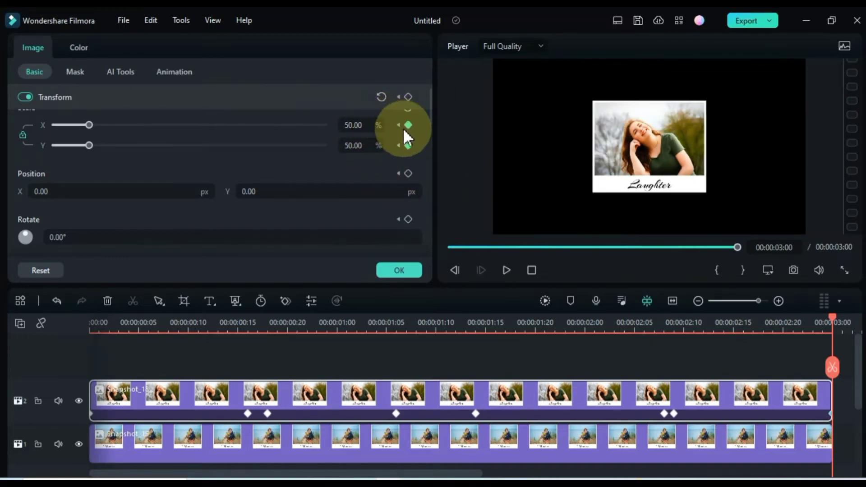
# Step: Copy the 120° rotation from the Memories clip's last keyframe to the Laughter clip at 00:00:03:00
pyautogui.click(809, 441)
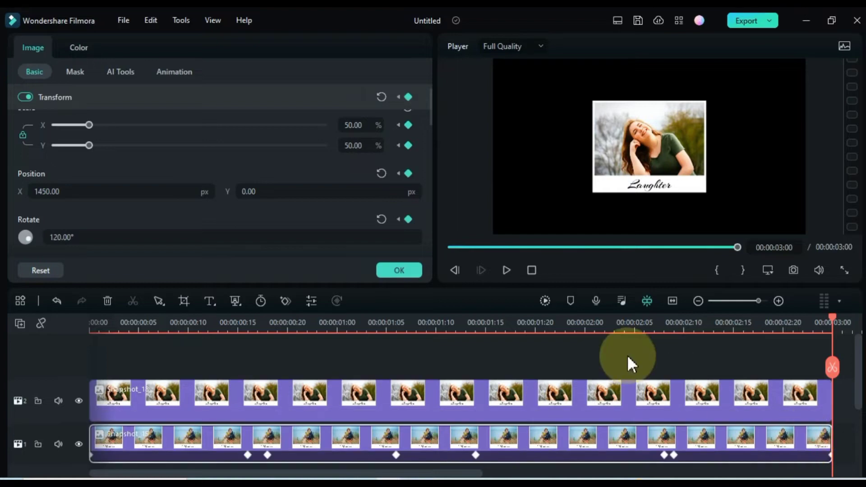
pyautogui.hotkey('ctrl', 'c')
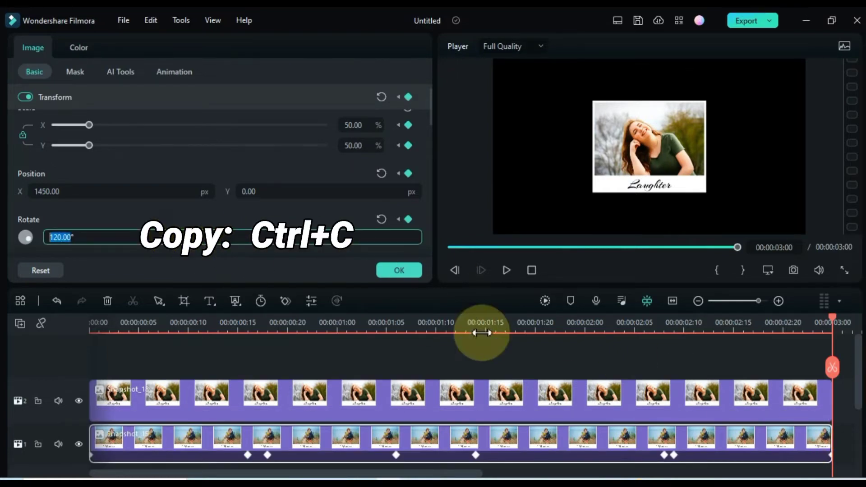
pyautogui.click(802, 404)
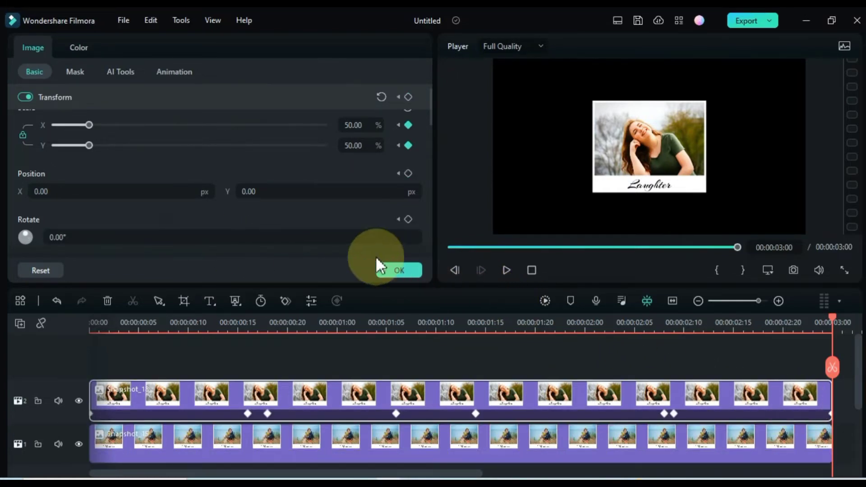
pyautogui.click(257, 237)
pyautogui.hotkey('ctrl', 'v')
pyautogui.press('Return')
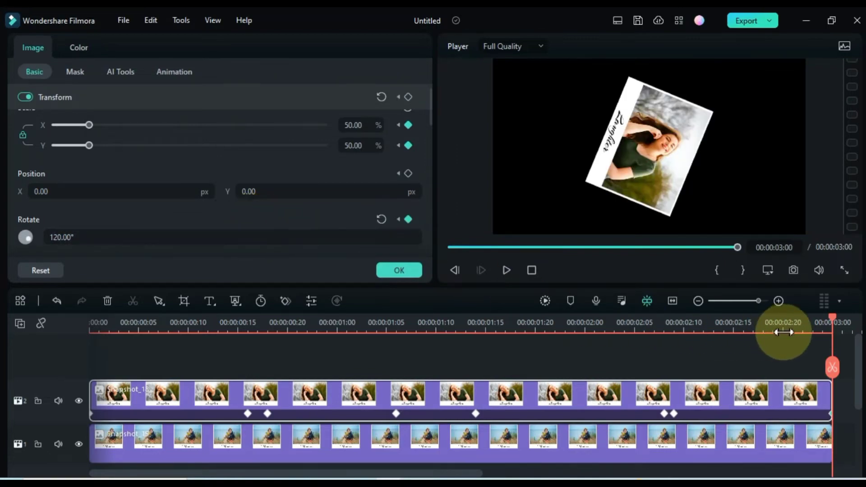
# Step: Set the Laughter clip's vertical position to 980 px at its start and -1048 px at its end
pyautogui.moveTo(832, 318); pyautogui.dragTo(75, 338)
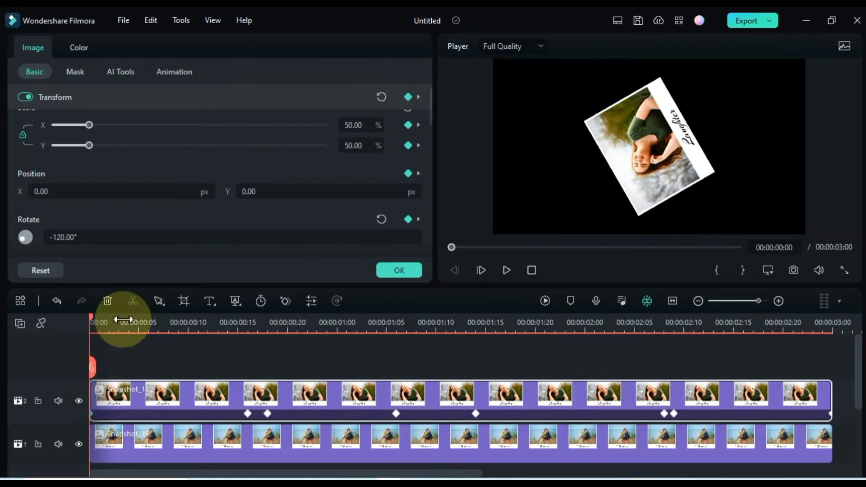
pyautogui.moveTo(271, 192)
pyautogui.mouseDown()
pyautogui.moveTo(284, 192)
pyautogui.moveTo(275, 191)
pyautogui.mouseUp()
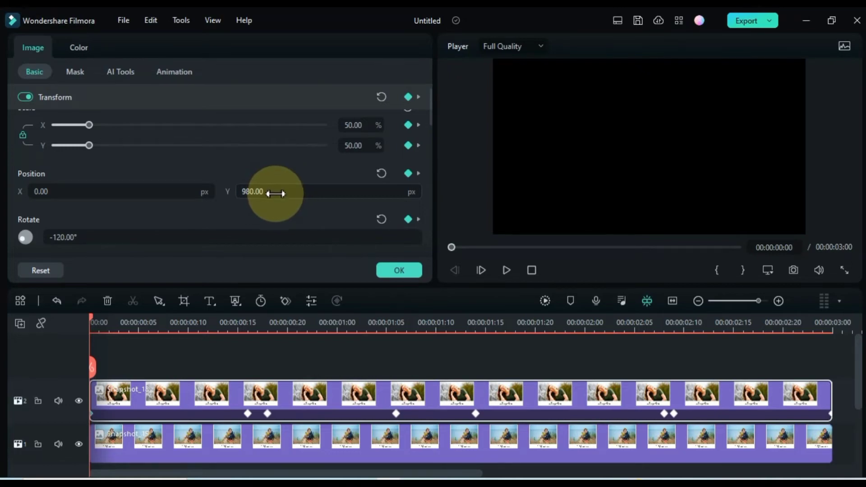
pyautogui.click(831, 417)
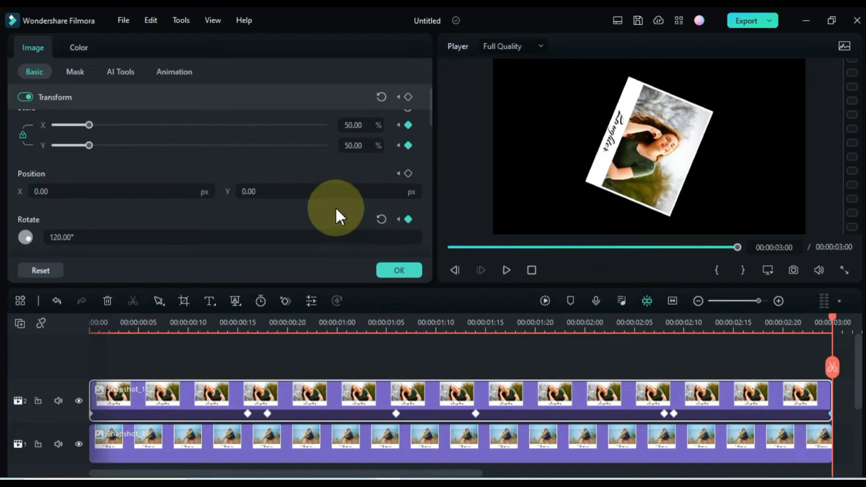
pyautogui.moveTo(321, 192); pyautogui.dragTo(322, 193)
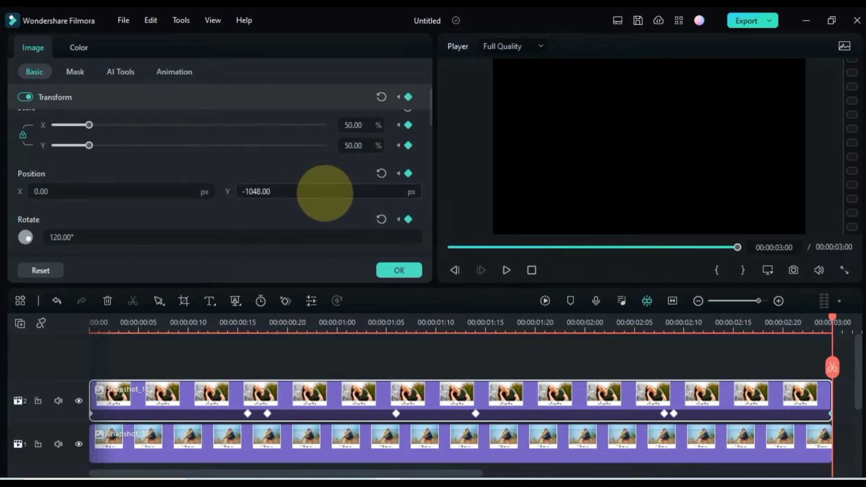
# Step: Move the Laughter clip directly after the Memories clip on video track 1 and place the Beauty snapshot at the start of track 2
pyautogui.click(760, 363)
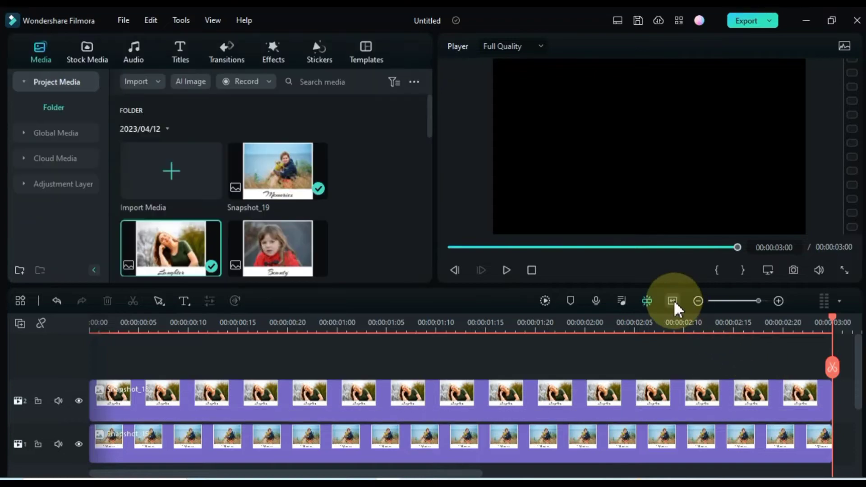
pyautogui.click(697, 301)
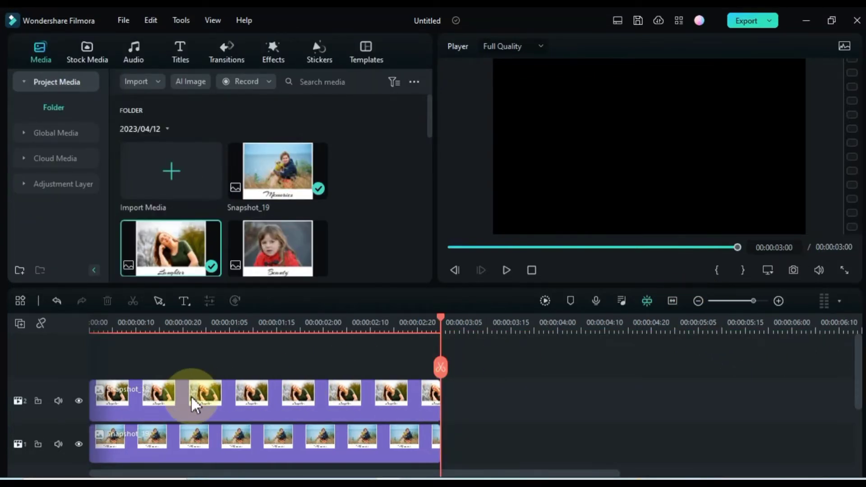
pyautogui.moveTo(154, 399); pyautogui.dragTo(514, 437)
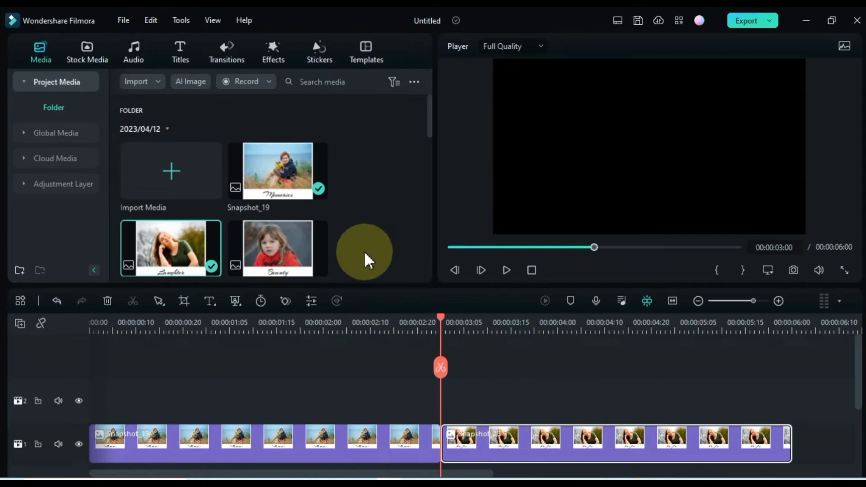
pyautogui.moveTo(288, 262); pyautogui.dragTo(107, 396)
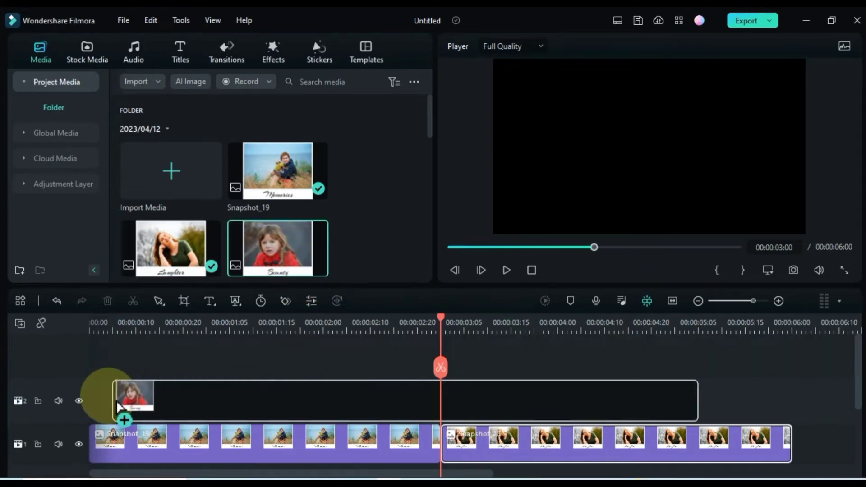
pyautogui.moveTo(106, 396); pyautogui.dragTo(74, 400)
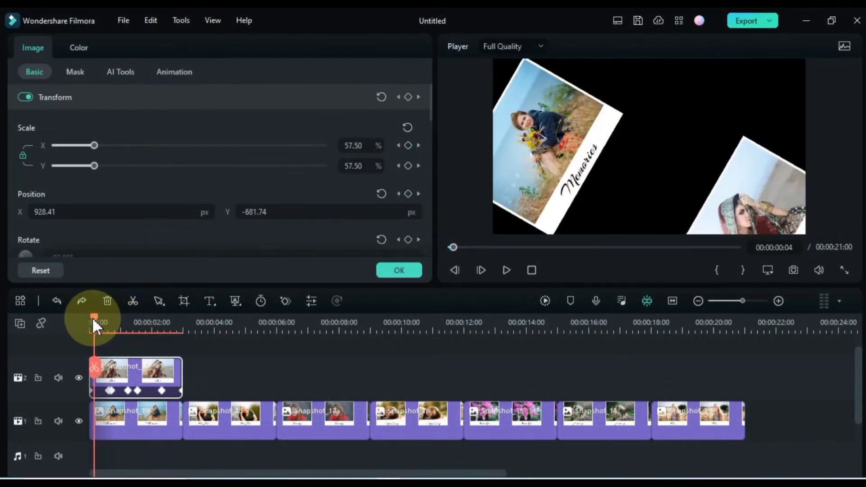
# Step: Move the remaining keyframed snapshot from track 2 to the end of track 1 and play the whole sequence
pyautogui.moveTo(120, 367); pyautogui.dragTo(780, 404)
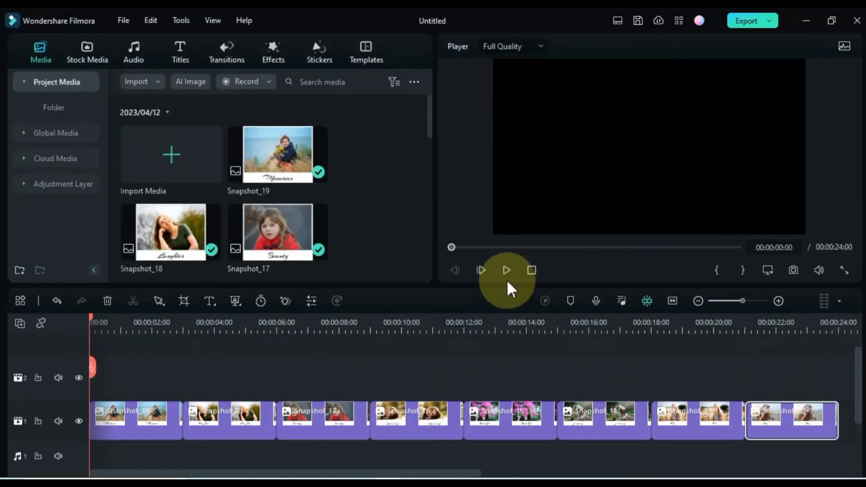
pyautogui.click(506, 270)
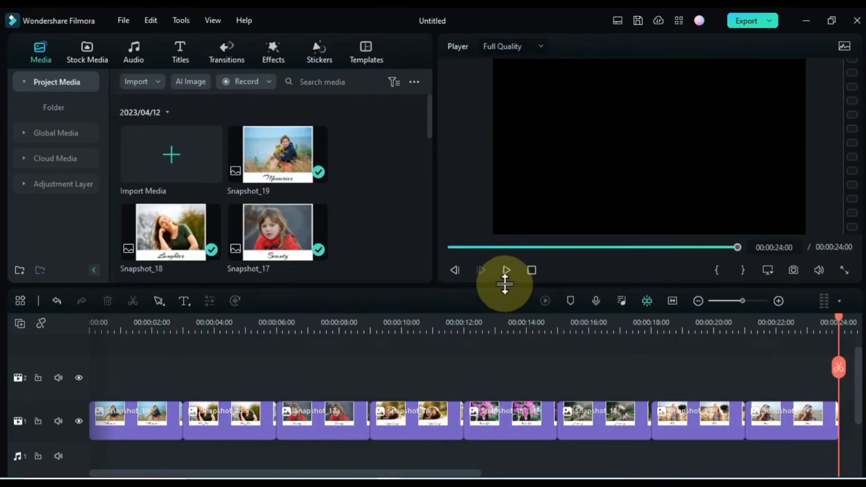
# Step: Split the Snapshot_19 clip between its two middle keyframes at 00:00:01:10
pyautogui.moveTo(836, 318); pyautogui.dragTo(128, 361)
pyautogui.doubleClick(142, 416)
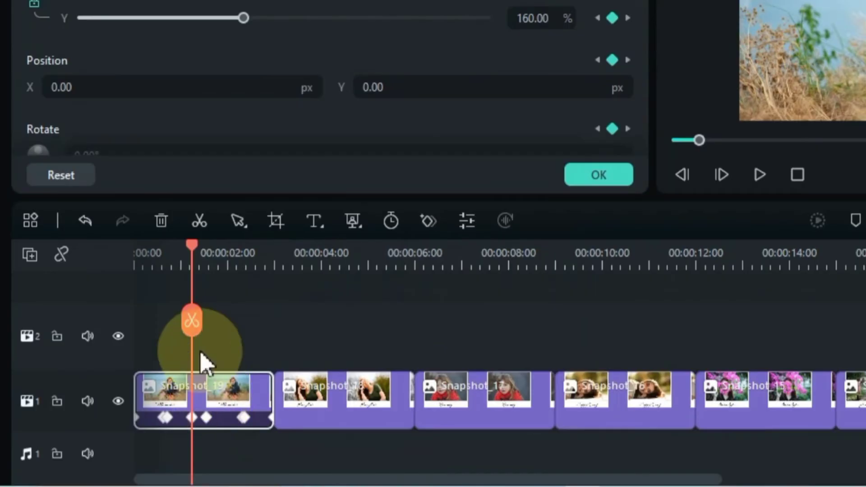
pyautogui.hotkey('ctrl', '=')
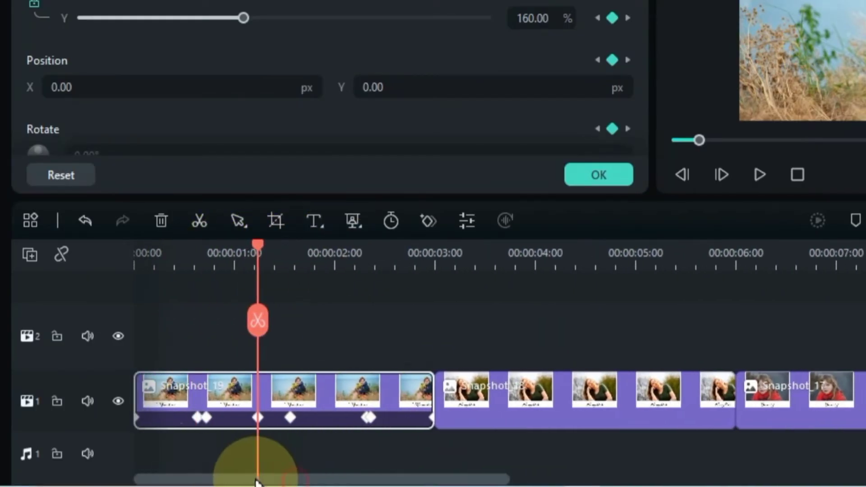
pyautogui.hotkey('ctrl', '=')
pyautogui.hotkey('ctrl', '=')
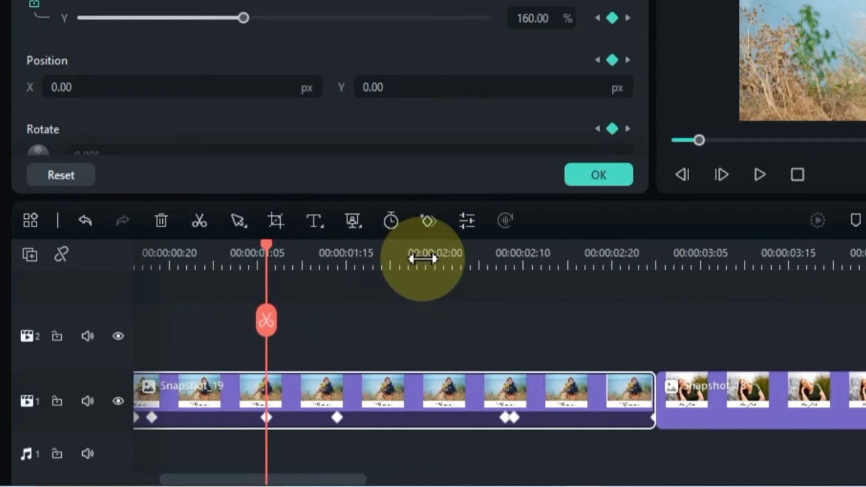
pyautogui.hotkey('ctrl', '=')
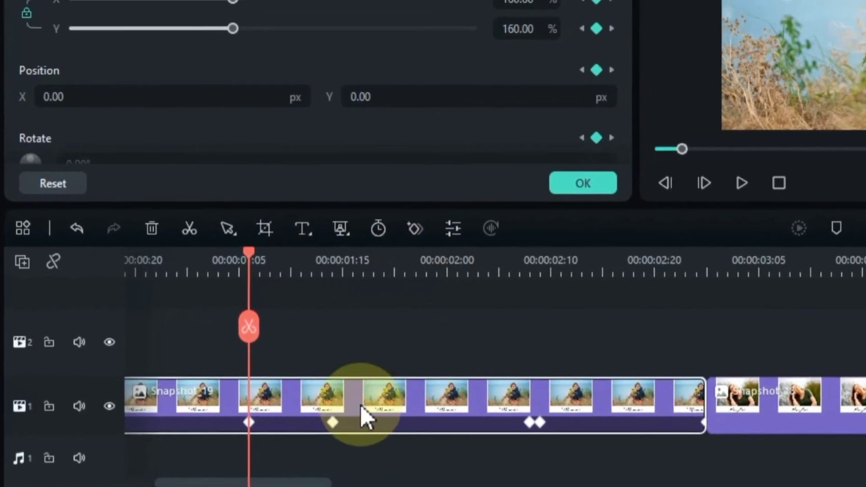
pyautogui.moveTo(303, 473); pyautogui.dragTo(258, 474)
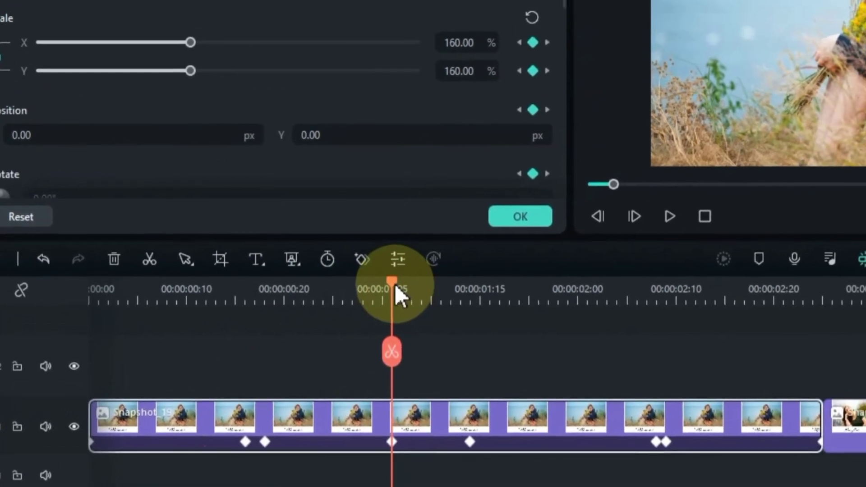
pyautogui.click(444, 281)
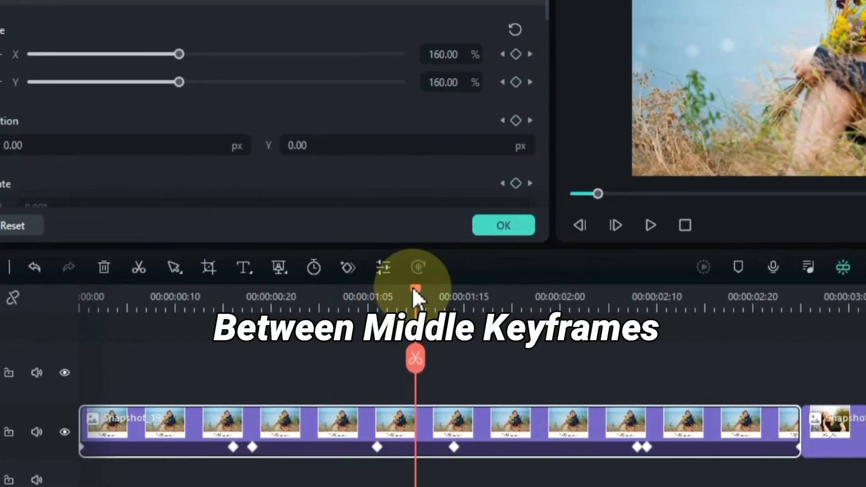
pyautogui.click(418, 356)
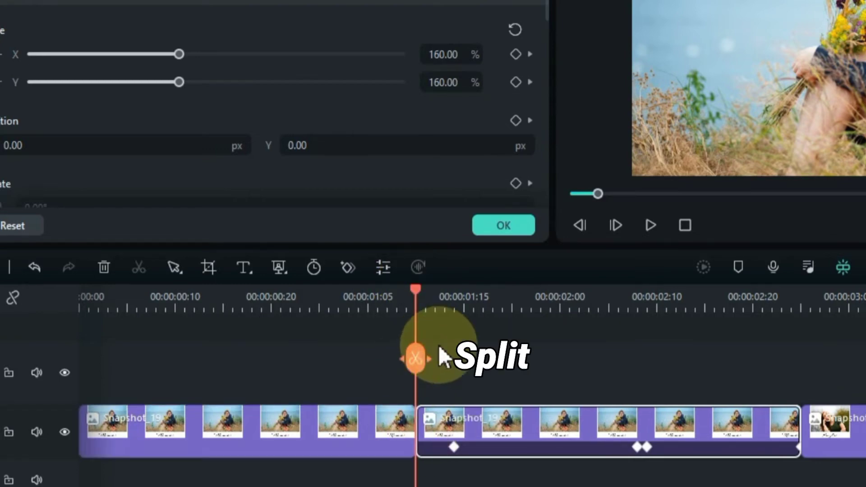
# Step: Split the Snapshot_18 clip between its two middle keyframes at 00:00:04:10
pyautogui.moveTo(648, 295); pyautogui.dragTo(522, 294)
pyautogui.click(697, 426)
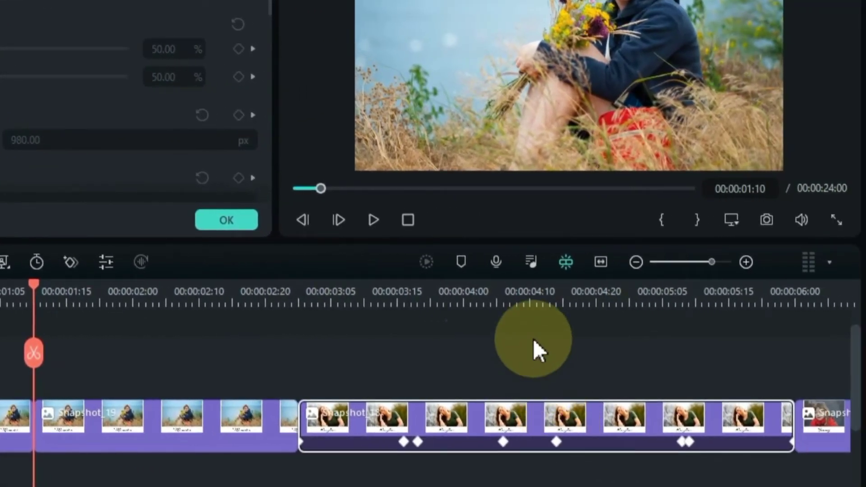
pyautogui.click(530, 295)
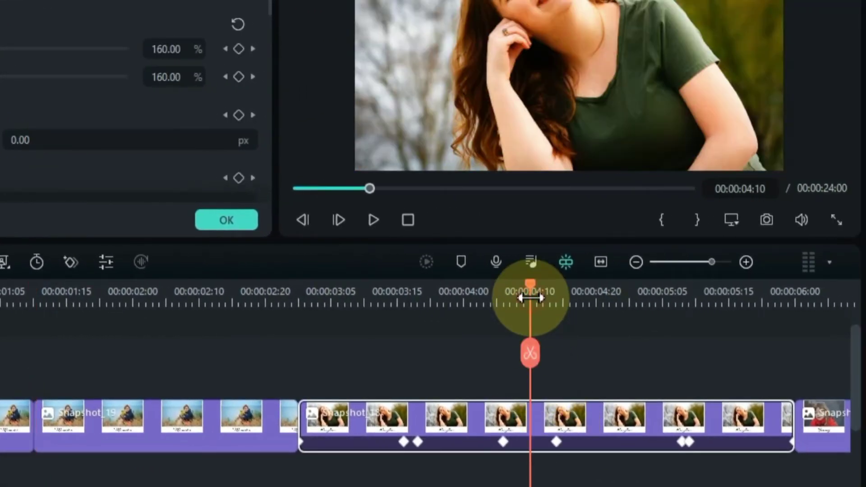
pyautogui.click(531, 353)
# Step: Split the Snapshot_17 clip between its two middle keyframes at 00:00:07:10
pyautogui.click(40, 485)
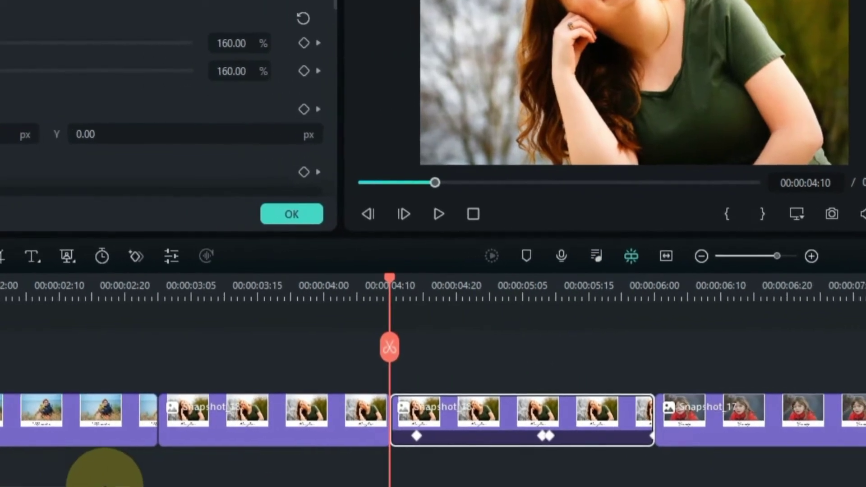
pyautogui.moveTo(104, 486); pyautogui.dragTo(197, 483)
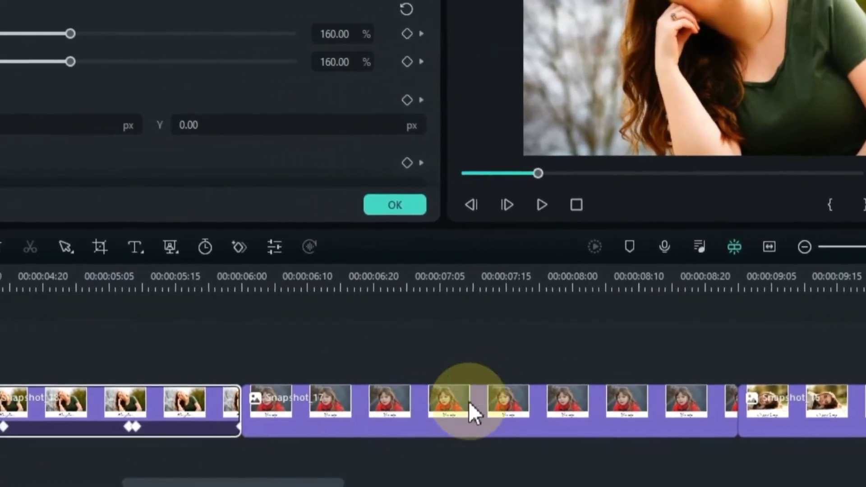
pyautogui.click(390, 418)
pyautogui.click(509, 274)
pyautogui.click(505, 337)
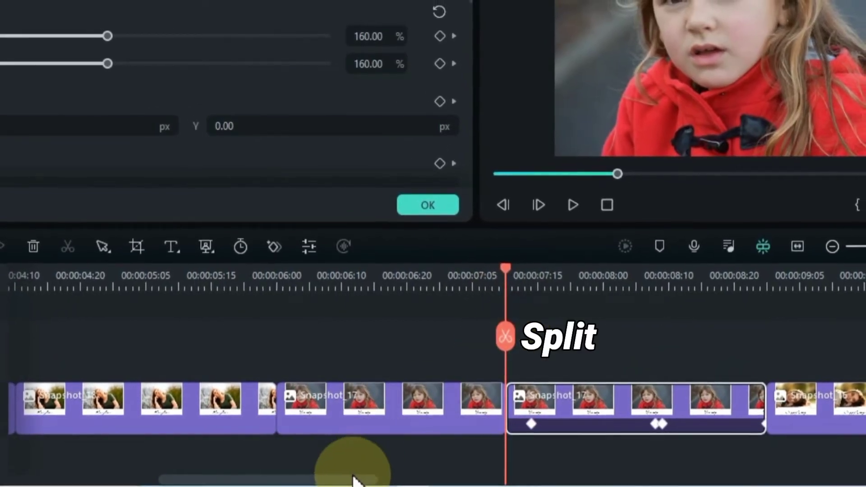
# Step: Split the Snapshot_16 clip between its two middle keyframes at 00:00:10:10
pyautogui.moveTo(354, 479); pyautogui.dragTo(458, 472)
pyautogui.click(548, 409)
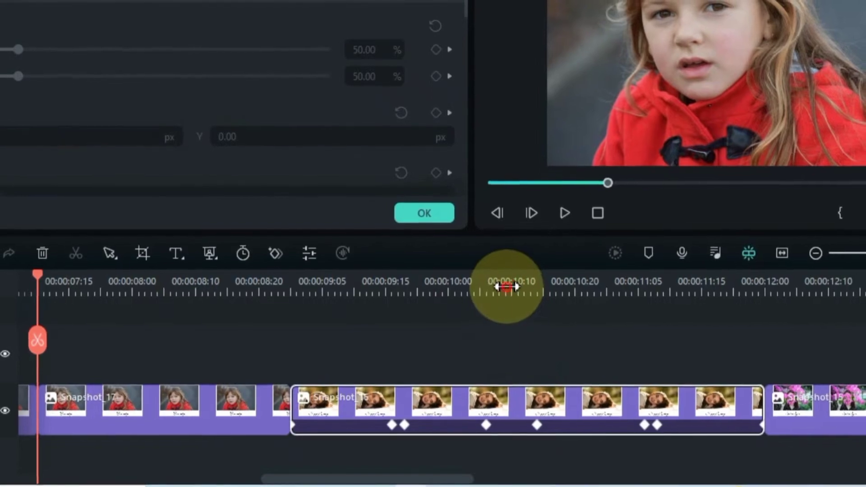
pyautogui.click(506, 287)
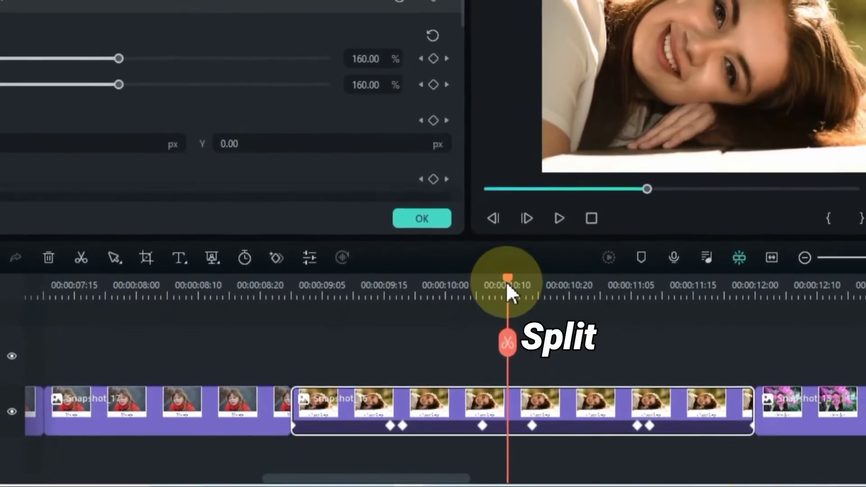
pyautogui.click(507, 342)
# Step: Split the Snapshot_15 clip between its two middle keyframes at 00:00:13:10
pyautogui.moveTo(439, 477); pyautogui.dragTo(546, 474)
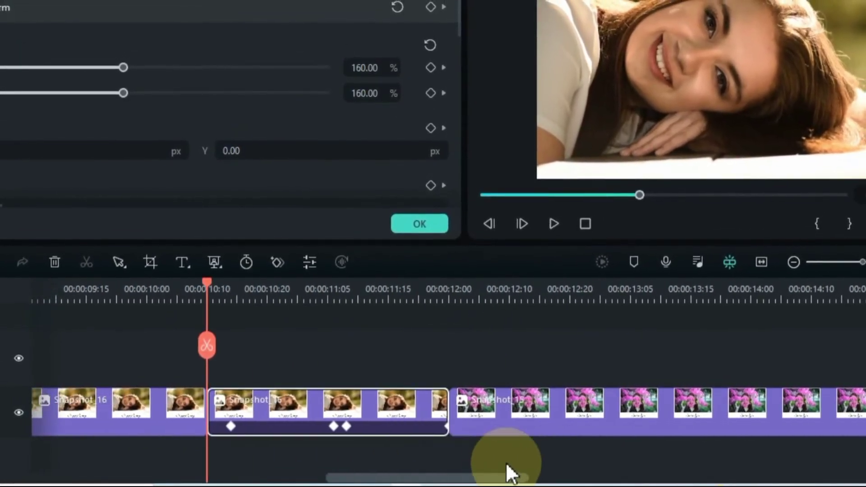
pyautogui.click(547, 413)
pyautogui.click(468, 295)
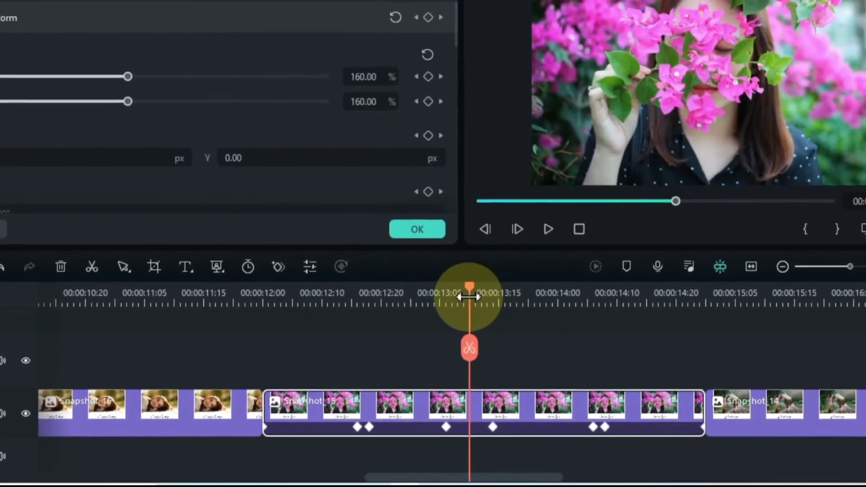
pyautogui.click(469, 348)
# Step: Split the Snapshot_14 clip between its two middle keyframes at 00:00:16:10
pyautogui.moveTo(434, 476); pyautogui.dragTo(518, 475)
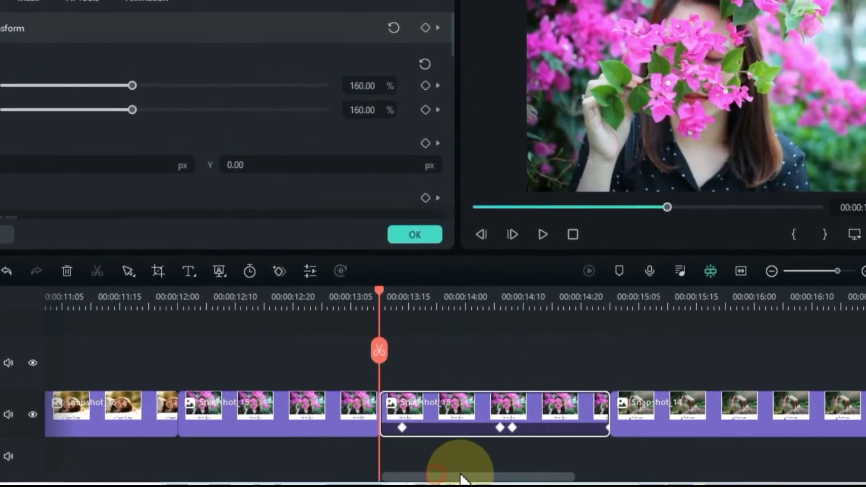
pyautogui.click(525, 424)
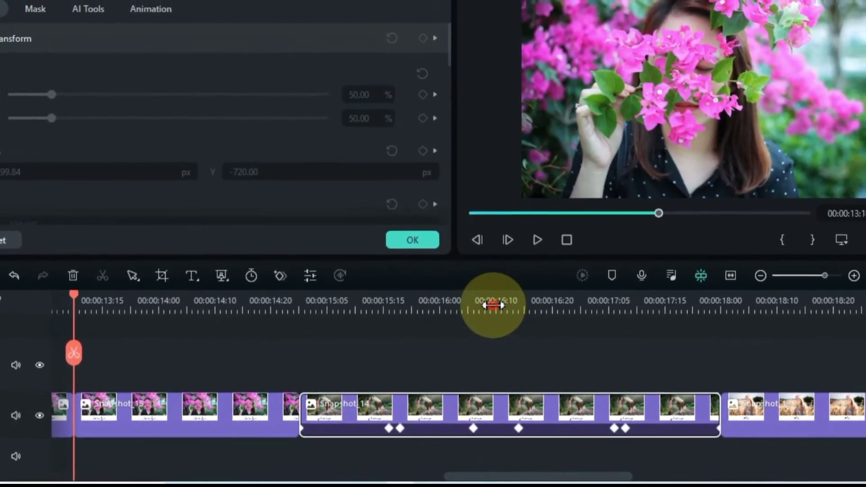
pyautogui.click(493, 305)
pyautogui.click(490, 354)
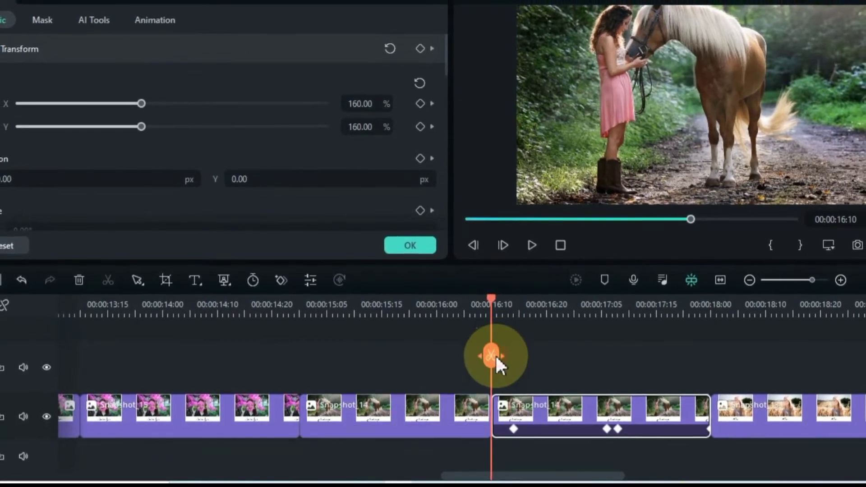
# Step: Split the Snapshot_13 clip between its two middle keyframes at 00:00:19:10
pyautogui.moveTo(474, 474); pyautogui.dragTo(561, 475)
pyautogui.click(553, 415)
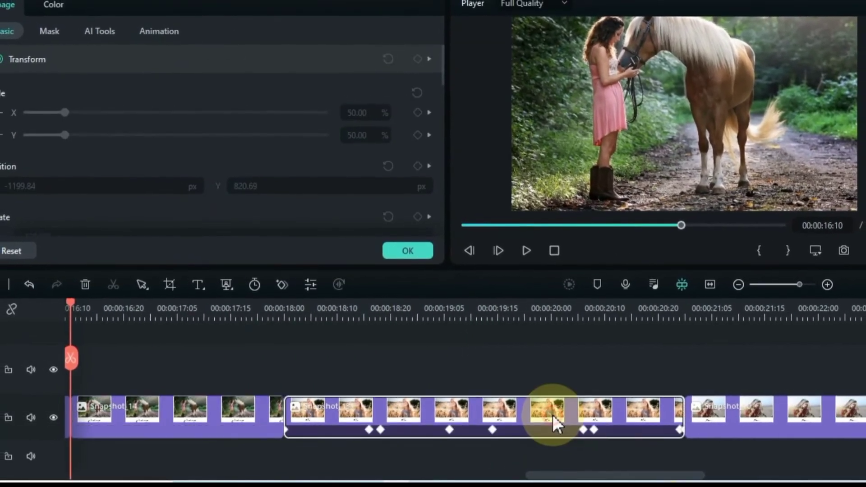
pyautogui.click(470, 310)
pyautogui.click(469, 360)
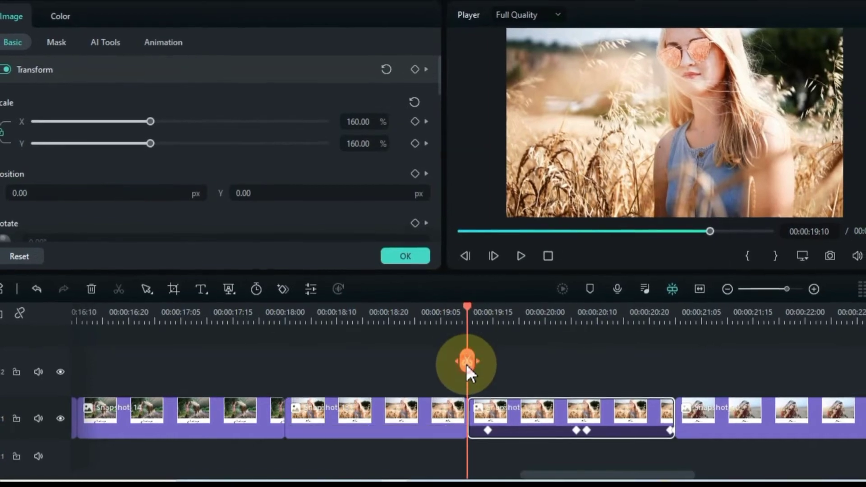
# Step: Split the Snapshot_10 clip between its two middle keyframes at 00:00:22:10
pyautogui.moveTo(544, 474); pyautogui.dragTo(620, 471)
pyautogui.click(593, 430)
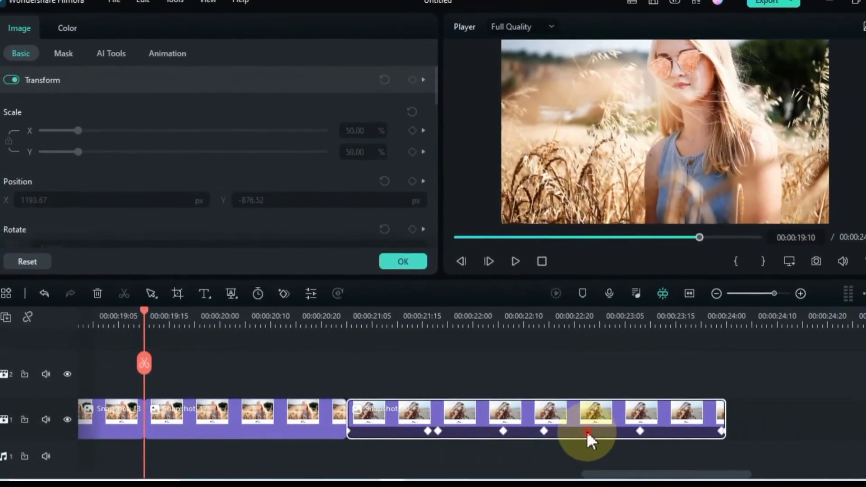
pyautogui.click(523, 312)
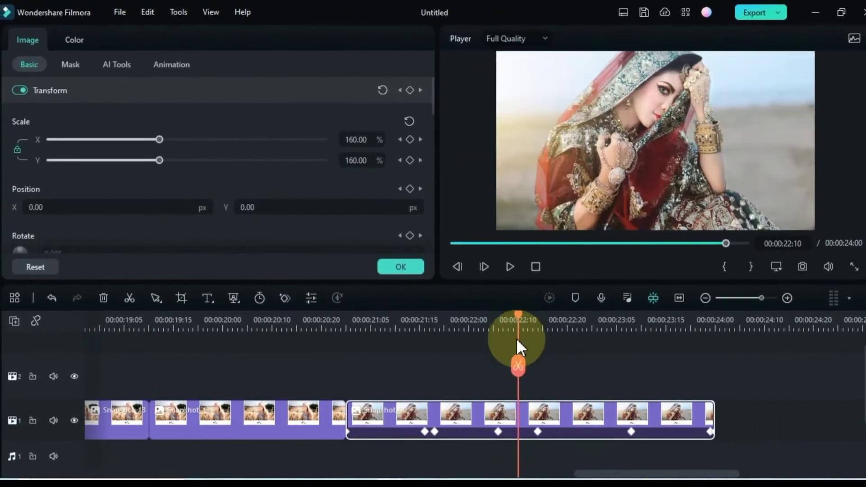
pyautogui.click(518, 365)
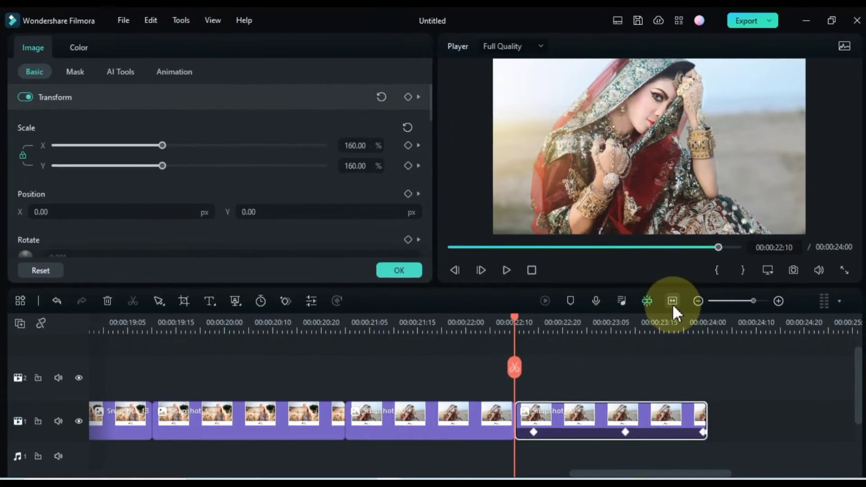
# Step: Add one video track below track 1, with 0 new audio tracks
pyautogui.click(672, 301)
pyautogui.moveTo(790, 318); pyautogui.dragTo(651, 347)
pyautogui.click(122, 318)
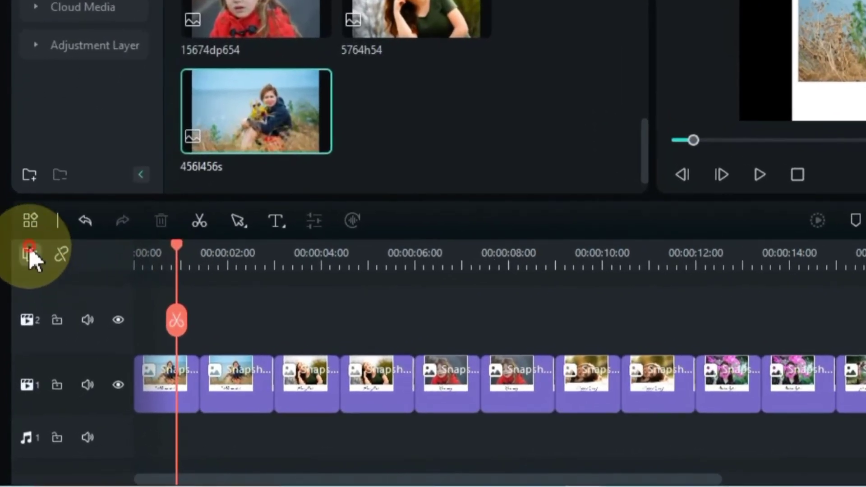
pyautogui.click(28, 264)
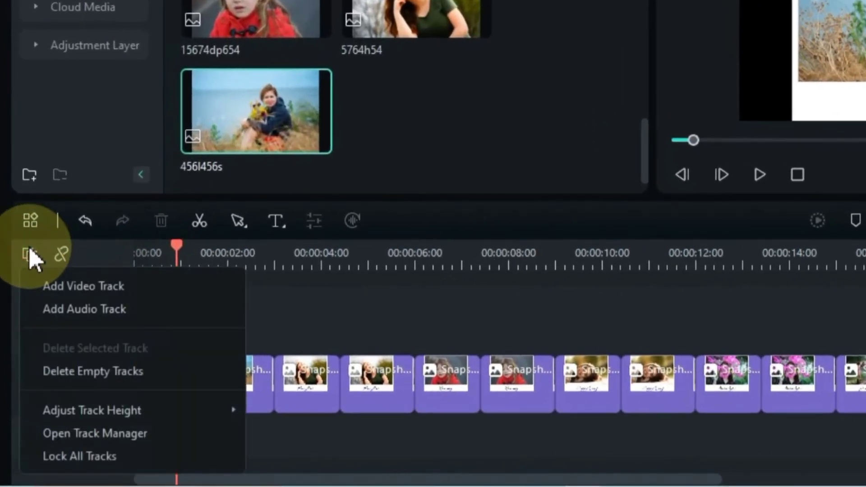
pyautogui.click(113, 436)
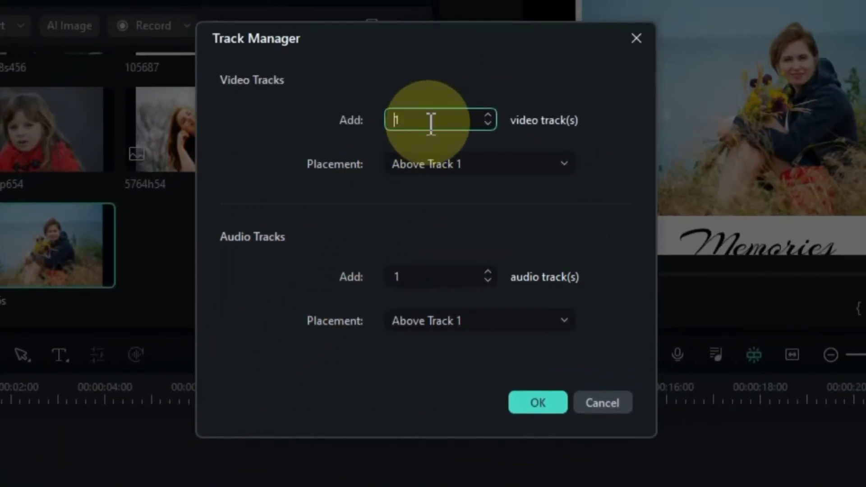
pyautogui.click(463, 165)
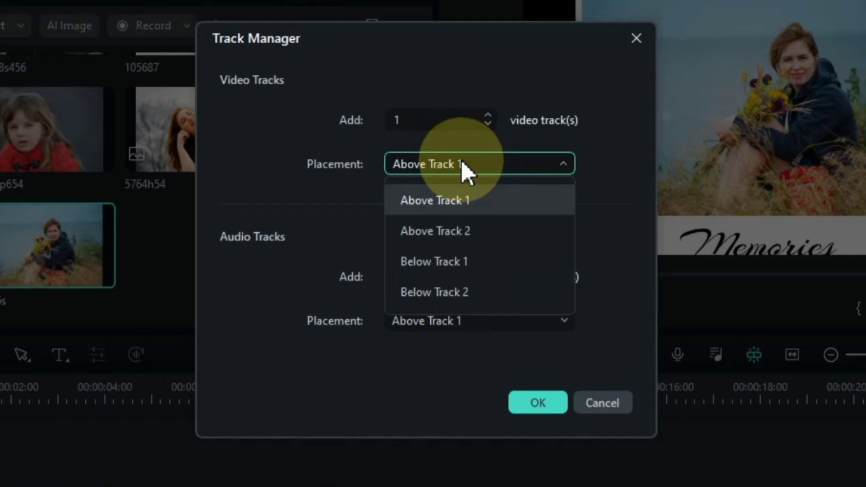
pyautogui.click(466, 261)
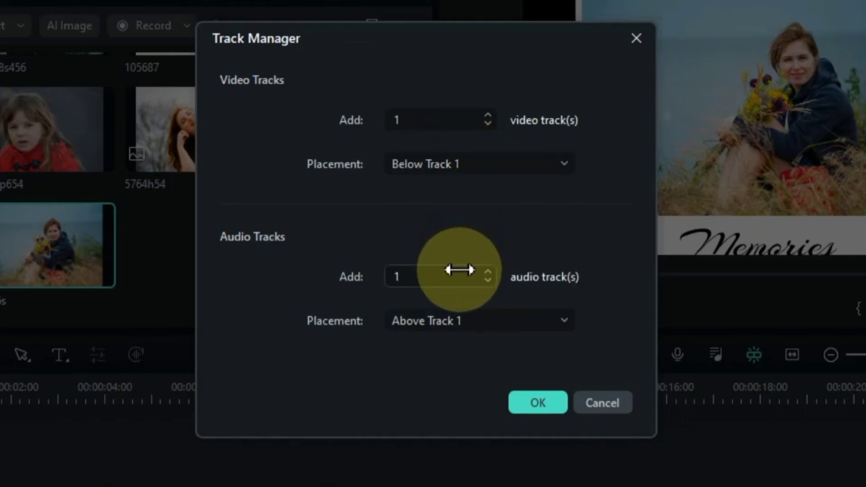
pyautogui.moveTo(458, 275); pyautogui.dragTo(454, 275)
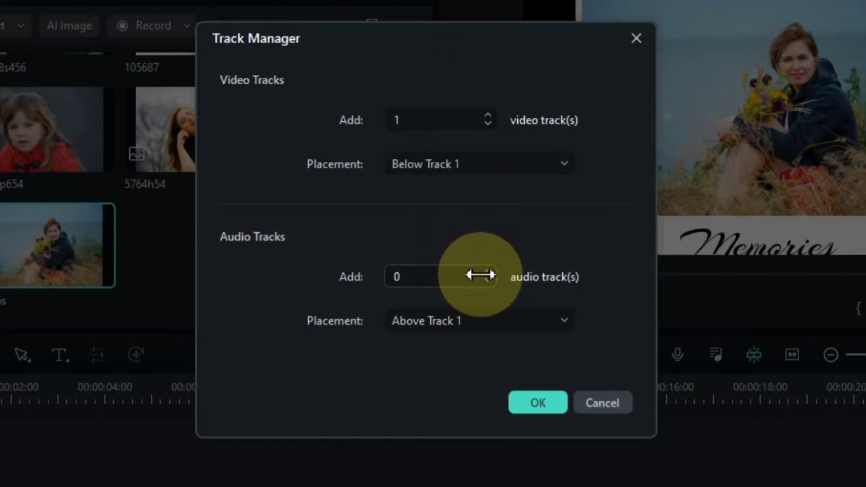
pyautogui.click(542, 403)
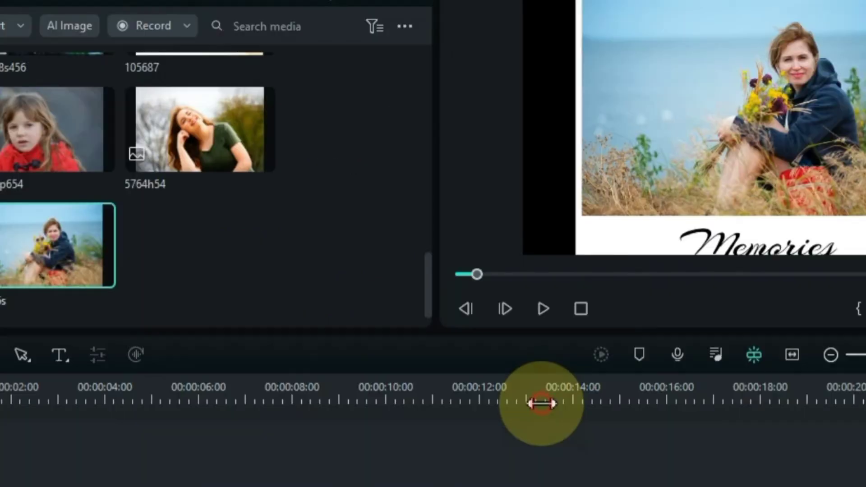
# Step: Place photo 456l456s at the start of video track 1, trimmed to end at 00:00:01:10, and photo 5764h54 after it, trimmed to end at 00:00:04:10
pyautogui.scroll(-1, 169, 459)
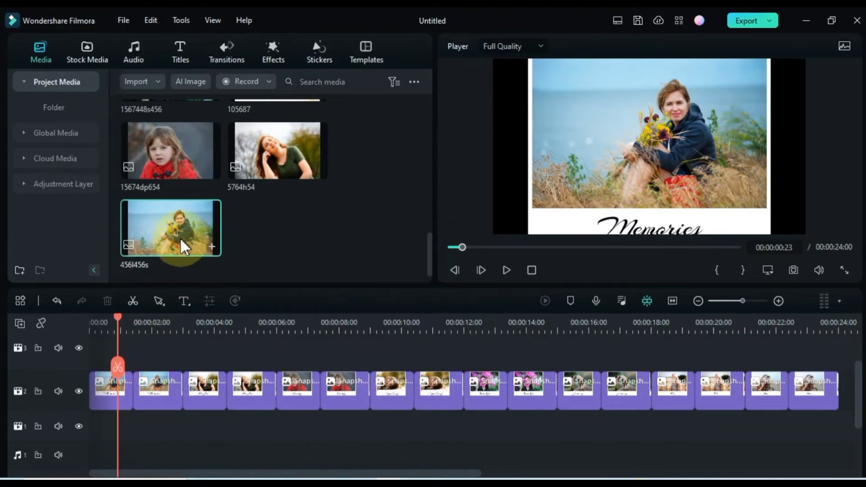
pyautogui.moveTo(201, 267); pyautogui.dragTo(88, 433)
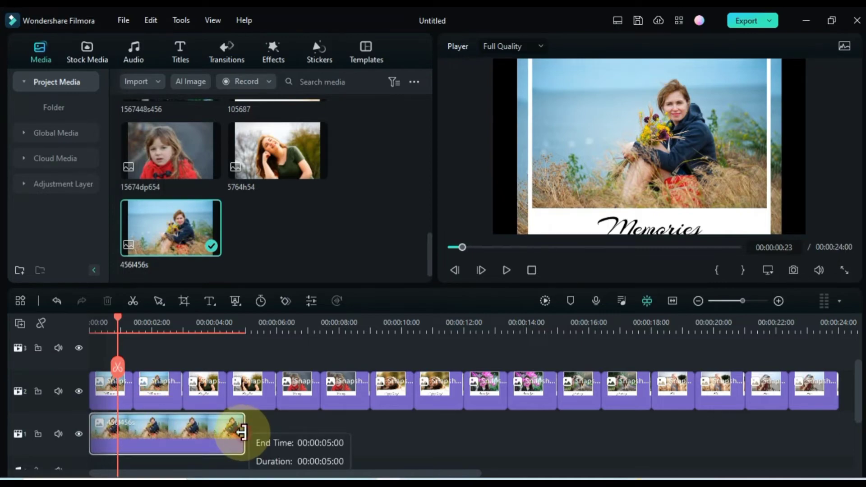
pyautogui.moveTo(243, 432); pyautogui.dragTo(131, 431)
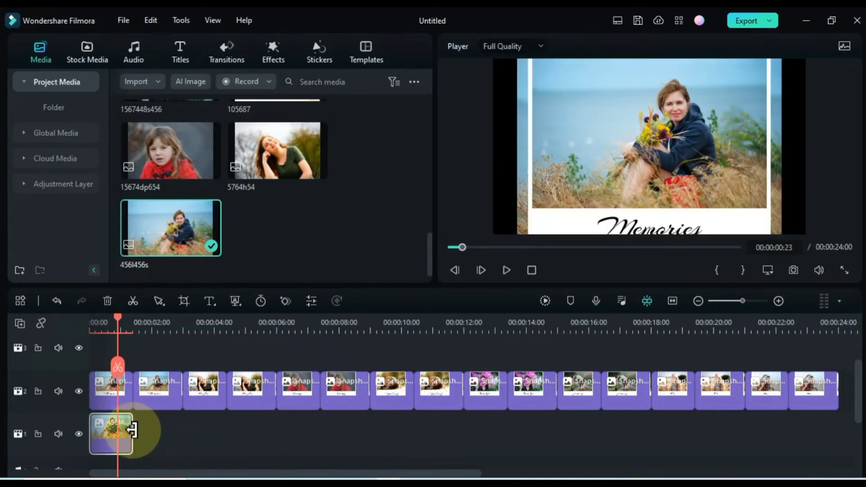
pyautogui.moveTo(122, 323); pyautogui.dragTo(199, 327)
pyautogui.moveTo(278, 154); pyautogui.dragTo(226, 429)
# Step: Place photo 15674dp654 after 5764h54 on video track 1 and trim its end to the Beauty snapshot's split at 00:00:07:10
pyautogui.moveTo(194, 361); pyautogui.dragTo(299, 336)
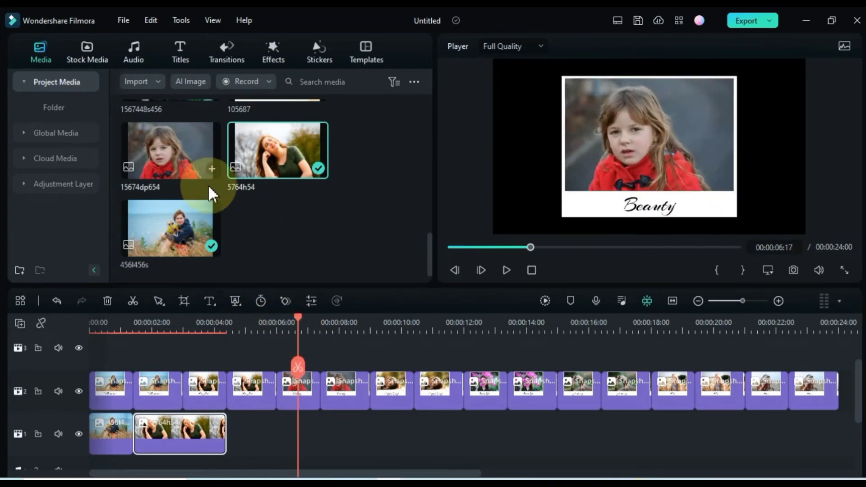
pyautogui.moveTo(212, 194); pyautogui.dragTo(257, 437)
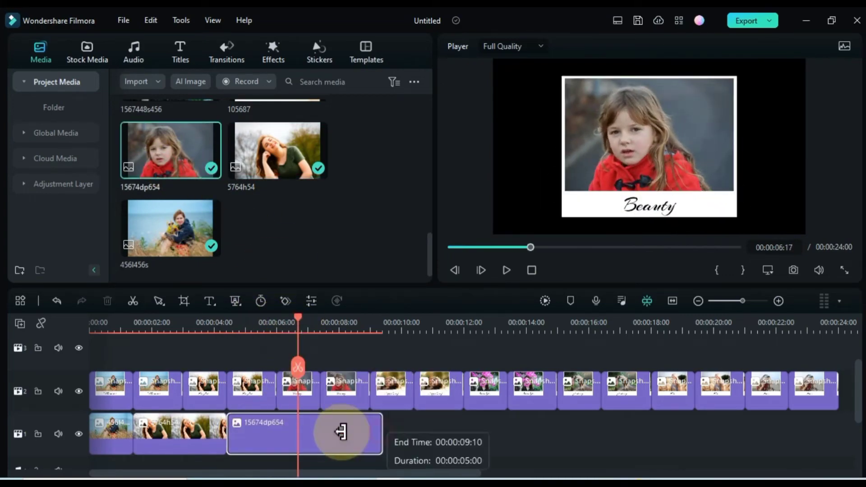
pyautogui.moveTo(341, 432); pyautogui.dragTo(320, 432)
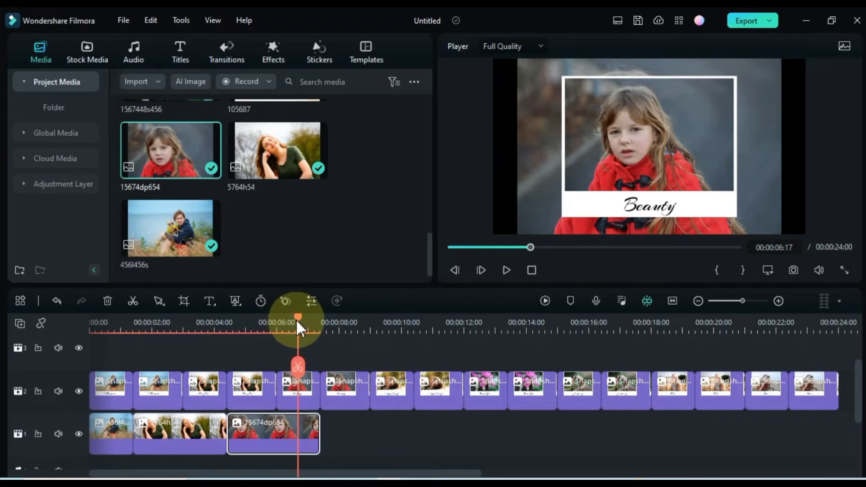
# Step: Place photo 105687 after 15674dp654 on video track 1 and trim its end to the Happy Day snapshot's split at 00:00:10:10
pyautogui.moveTo(299, 328); pyautogui.dragTo(391, 350)
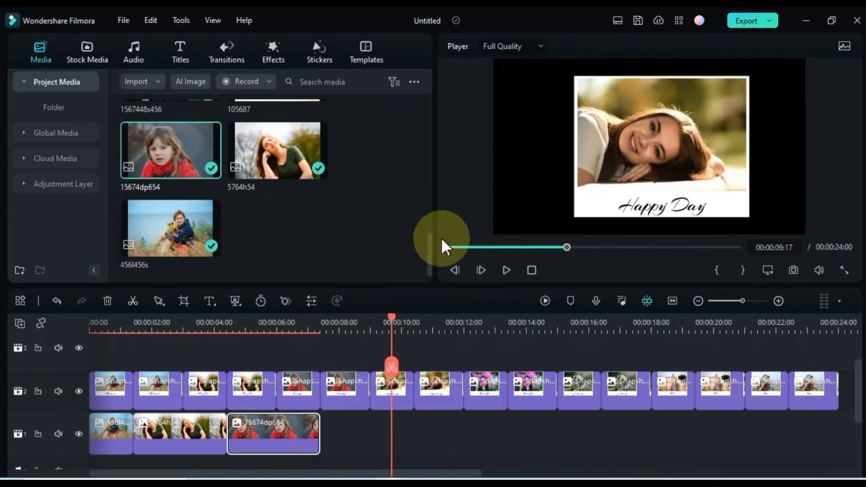
pyautogui.scroll(3, 433, 259)
pyautogui.moveTo(278, 169); pyautogui.dragTo(385, 440)
pyautogui.moveTo(475, 431); pyautogui.dragTo(413, 426)
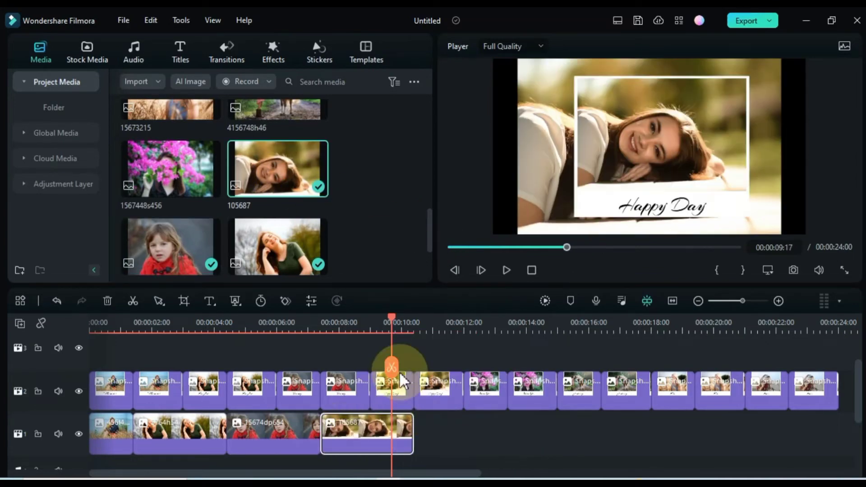
# Step: Place photo 1567448s456 after 105687 on video track 1 and trim its end to the Nostalgic snapshot's split at 00:00:13:10
pyautogui.moveTo(392, 343); pyautogui.dragTo(483, 348)
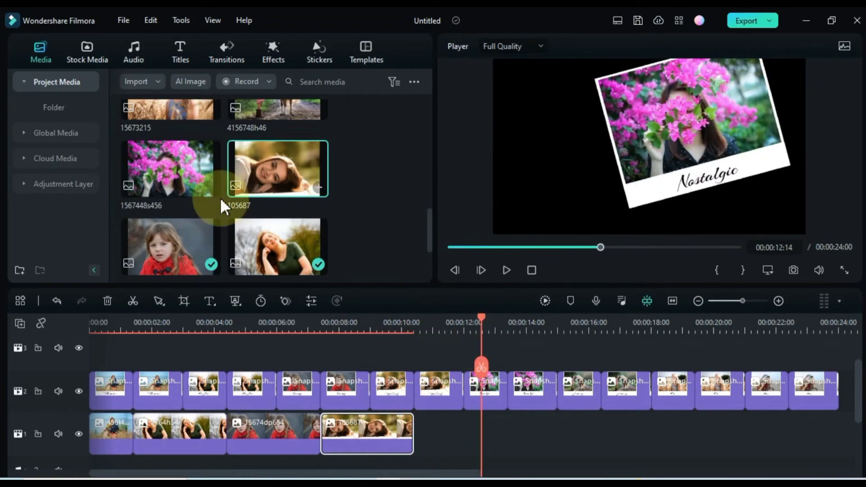
pyautogui.moveTo(220, 195); pyautogui.dragTo(442, 447)
pyautogui.moveTo(568, 431); pyautogui.dragTo(506, 434)
# Step: Place photo 4156748h46 after 1567448s456 on video track 1 and trim its end to the Journey snapshot's split at 00:00:16:10
pyautogui.moveTo(481, 347); pyautogui.dragTo(576, 342)
pyautogui.moveTo(432, 236); pyautogui.dragTo(432, 216)
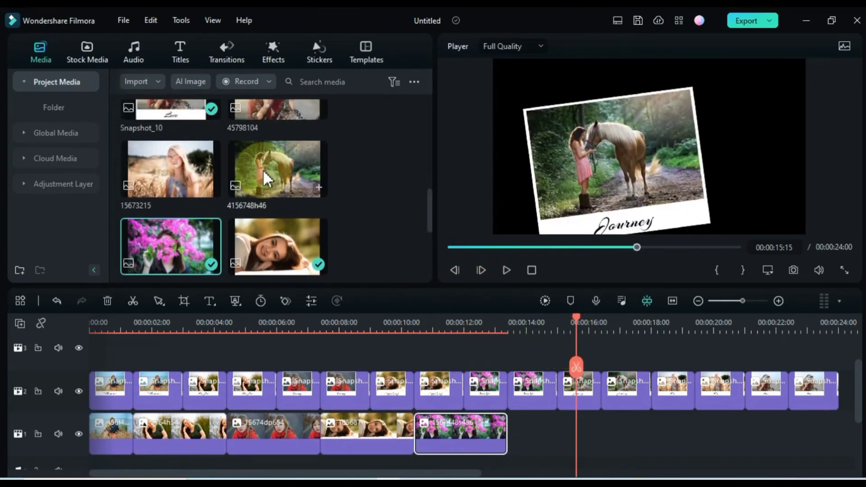
pyautogui.moveTo(267, 174); pyautogui.dragTo(520, 440)
pyautogui.moveTo(660, 429); pyautogui.dragTo(600, 431)
# Step: Place photo 15673215 after 4156748h46 on video track 1 and trim its end to the Snapshot_13 split at 00:00:19:10
pyautogui.moveTo(586, 326); pyautogui.dragTo(667, 353)
pyautogui.moveTo(198, 185); pyautogui.dragTo(628, 445)
pyautogui.moveTo(755, 434); pyautogui.dragTo(693, 440)
# Step: Place photo 45798104 after 15673215 on video track 1 and trim its end to the last snapshot's end at 00:00:24:00
pyautogui.click(672, 327)
pyautogui.moveTo(681, 327); pyautogui.dragTo(762, 341)
pyautogui.scroll(1, 361, 203)
pyautogui.scroll(1, 360, 203)
pyautogui.moveTo(270, 180); pyautogui.dragTo(712, 442)
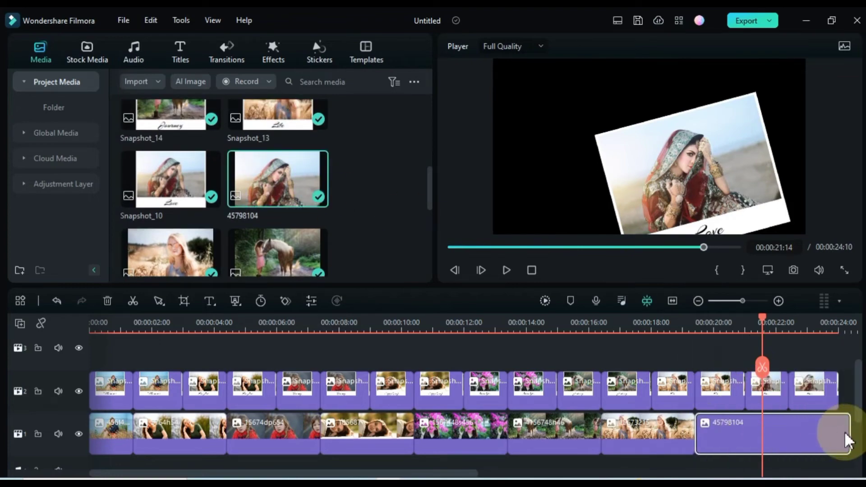
pyautogui.moveTo(837, 429); pyautogui.dragTo(747, 435)
# Step: Crop the 45798104 photo clip on video track 1 to a 16:9 ratio
pyautogui.moveTo(672, 325); pyautogui.dragTo(719, 348)
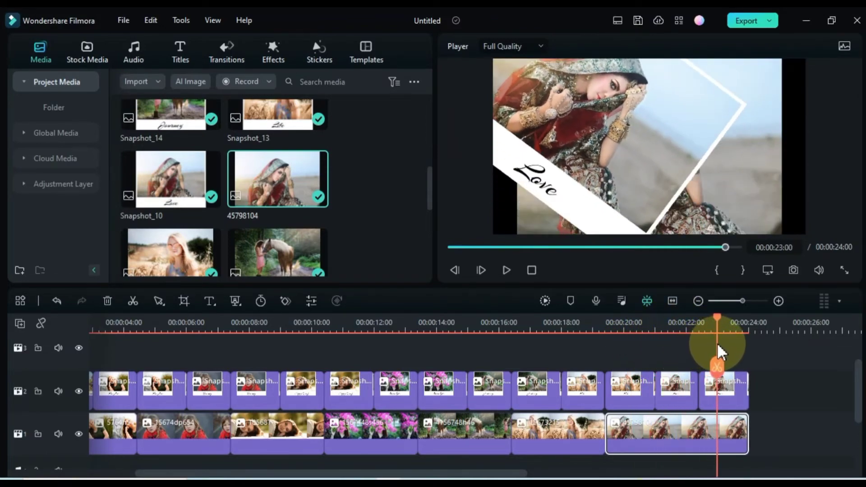
pyautogui.click(673, 301)
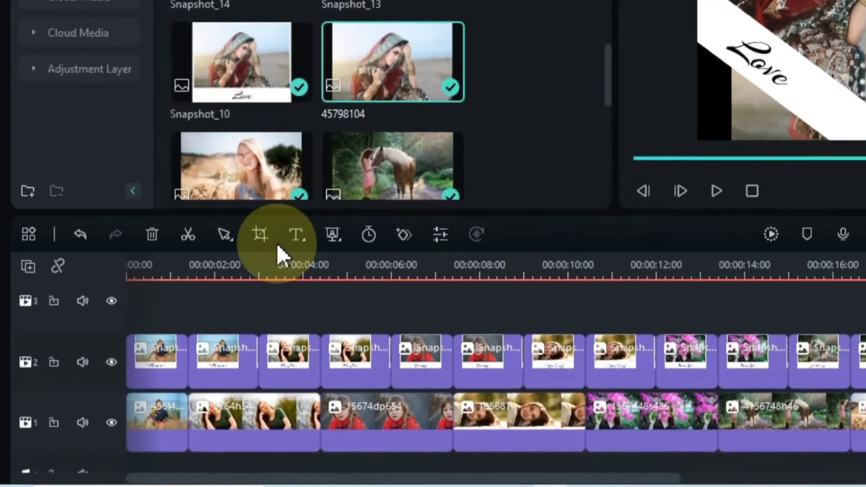
pyautogui.click(184, 302)
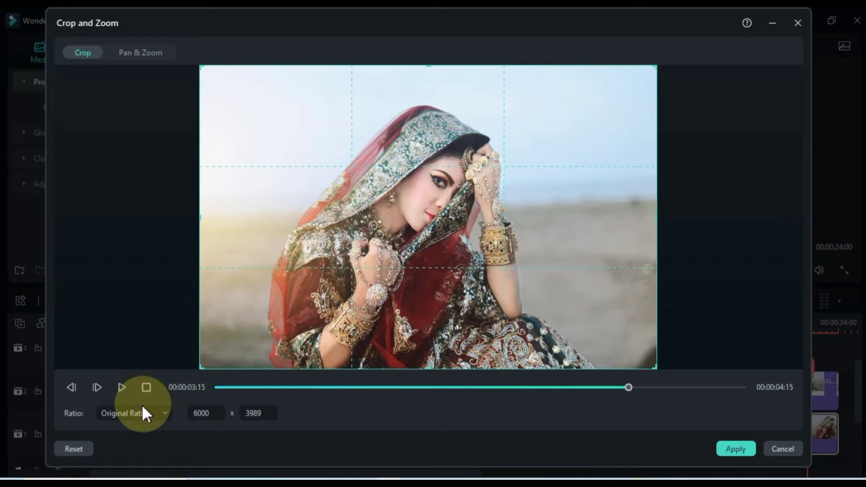
pyautogui.click(142, 408)
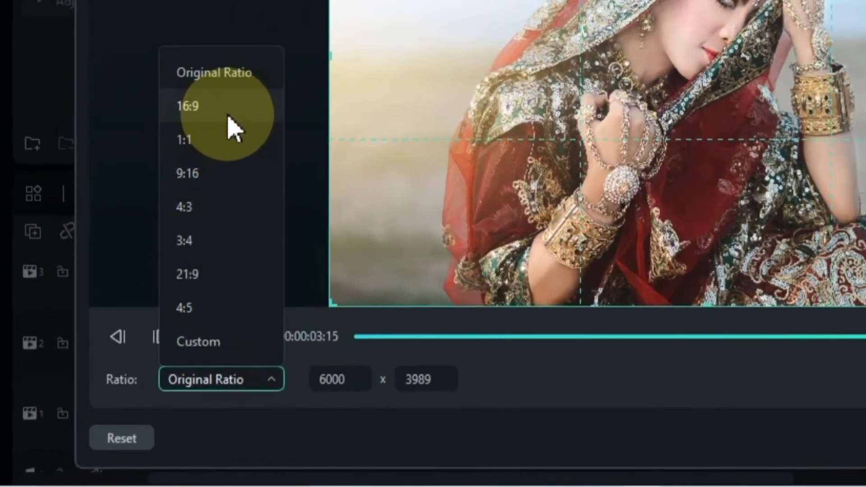
pyautogui.click(228, 118)
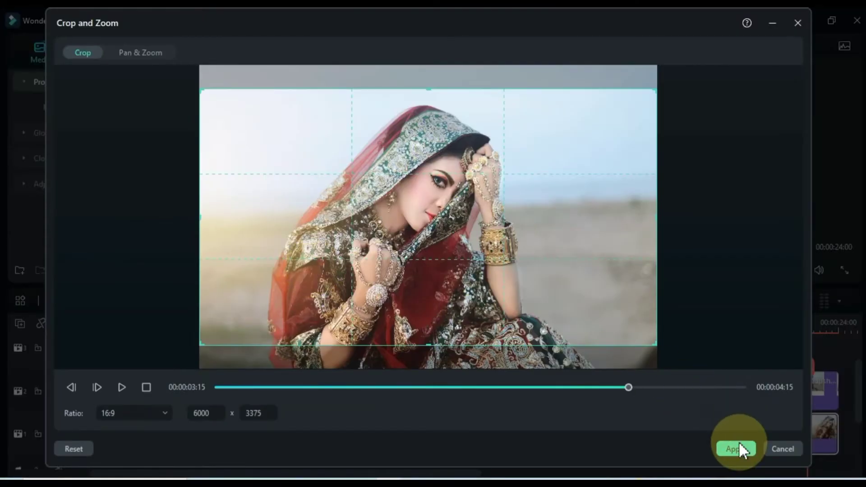
pyautogui.click(736, 448)
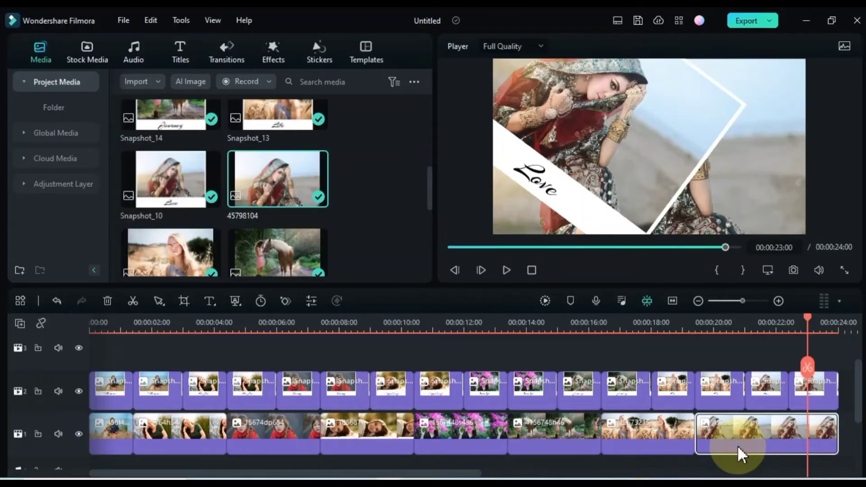
# Step: Crop the 15673215 photo clip on video track 1 to a 16:9 ratio
pyautogui.click(647, 322)
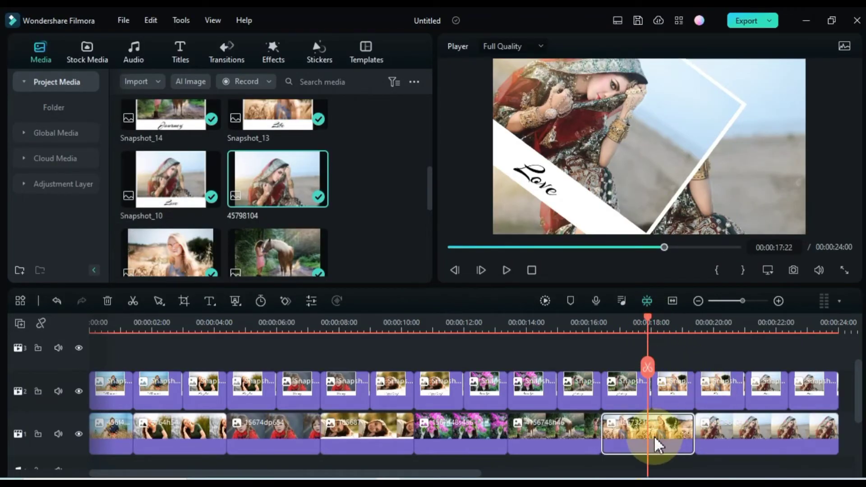
pyautogui.click(183, 300)
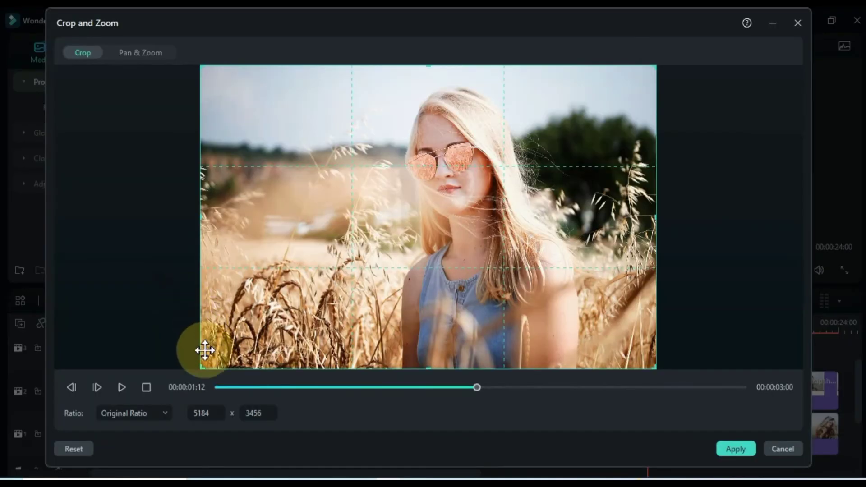
pyautogui.click(134, 413)
pyautogui.click(131, 248)
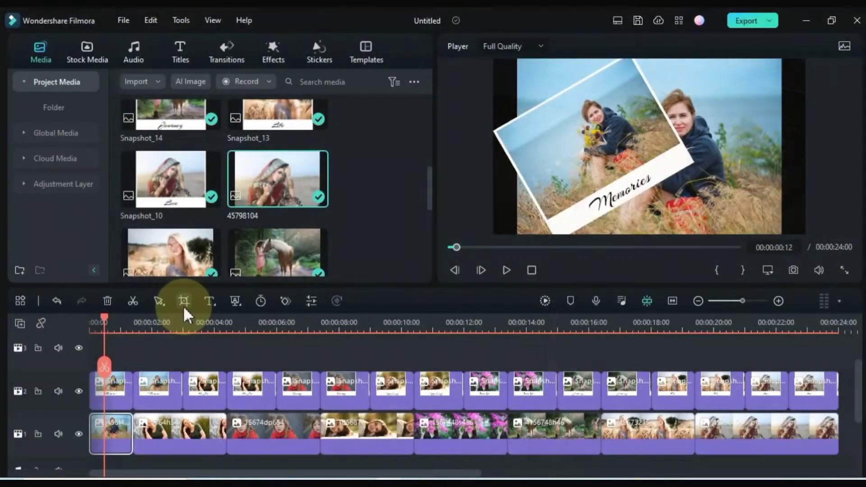
# Step: Crop the 456l456s photo clip at the start of video track 1 to a 16:9 ratio
pyautogui.click(183, 303)
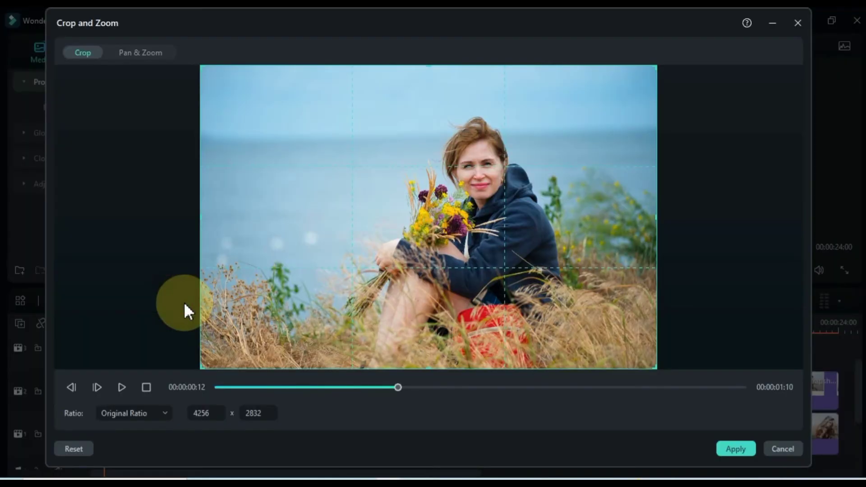
pyautogui.click(133, 413)
pyautogui.click(131, 247)
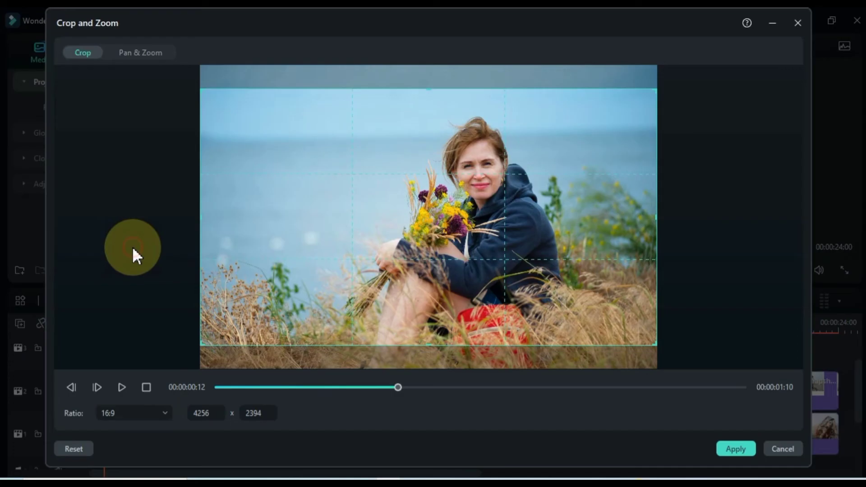
pyautogui.click(733, 449)
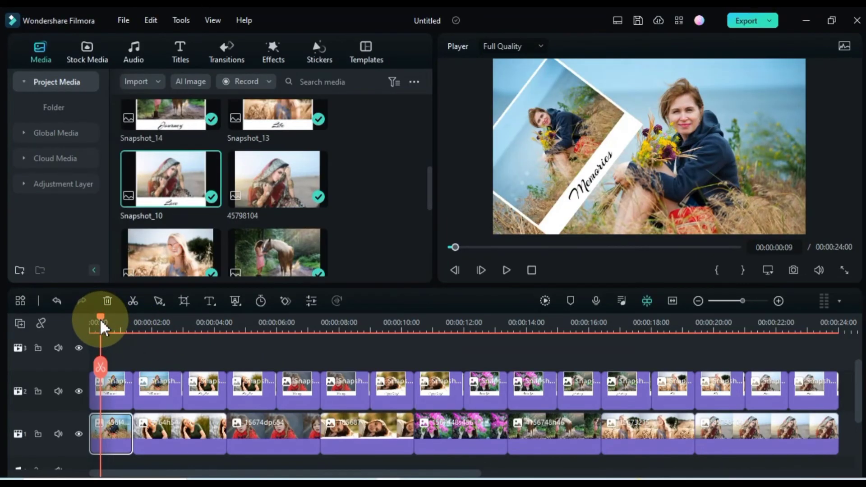
# Step: Apply the Grainy Blur effect from the downloaded effects to the first photo clip on video track 1
pyautogui.click(153, 212)
pyautogui.click(272, 59)
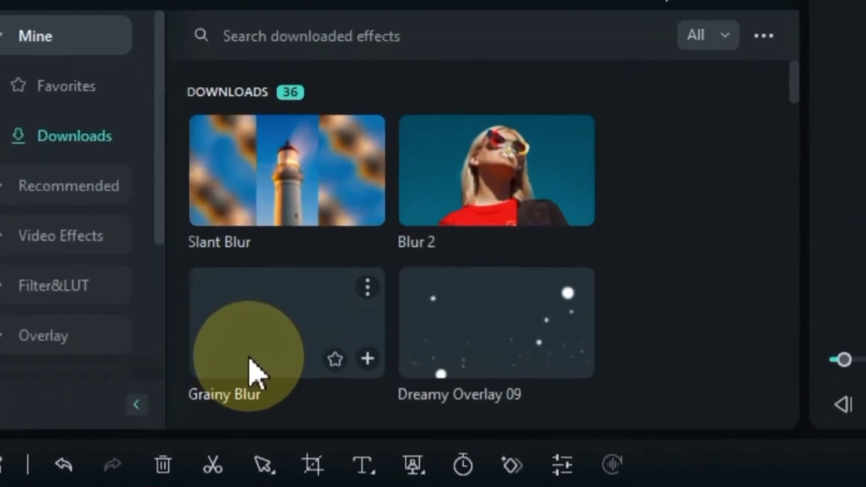
pyautogui.click(230, 367)
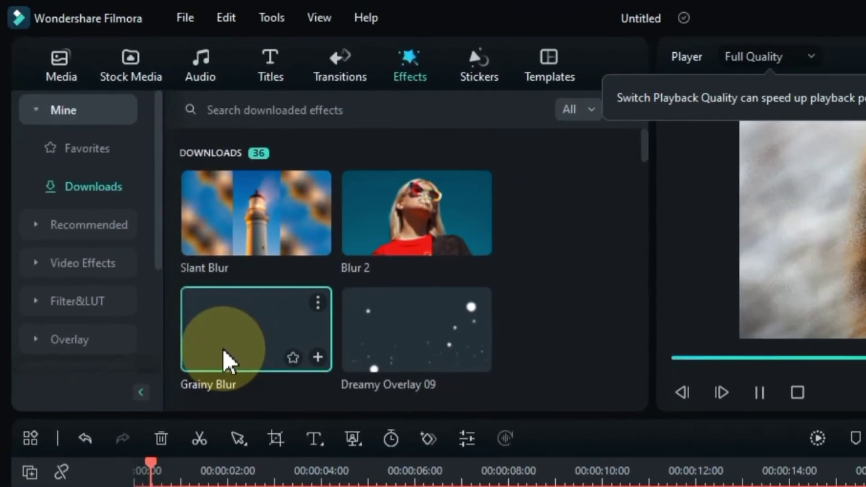
pyautogui.moveTo(224, 350); pyautogui.dragTo(144, 412)
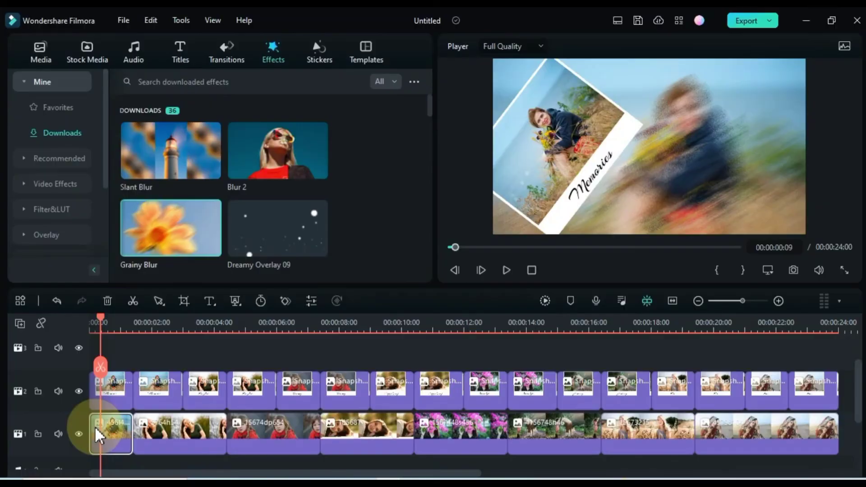
# Step: Set the Grainy Blur intensity of the first photo clip on video track 1 to 0.25
pyautogui.doubleClick(107, 428)
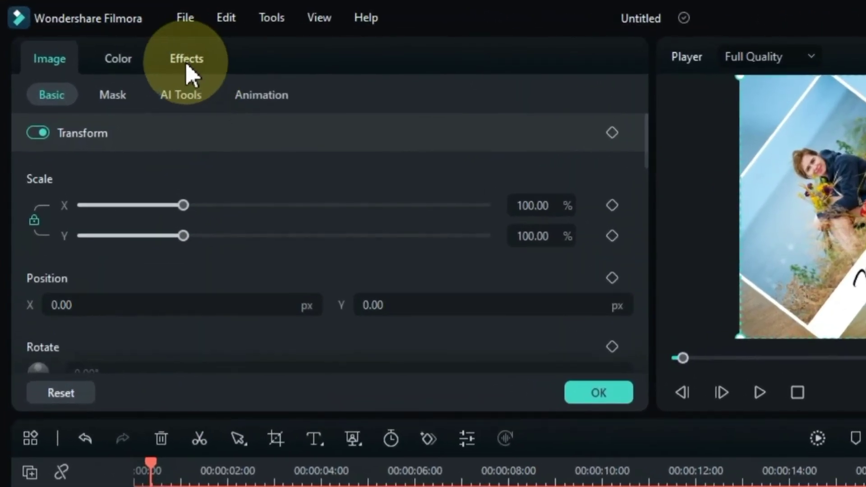
pyautogui.click(188, 64)
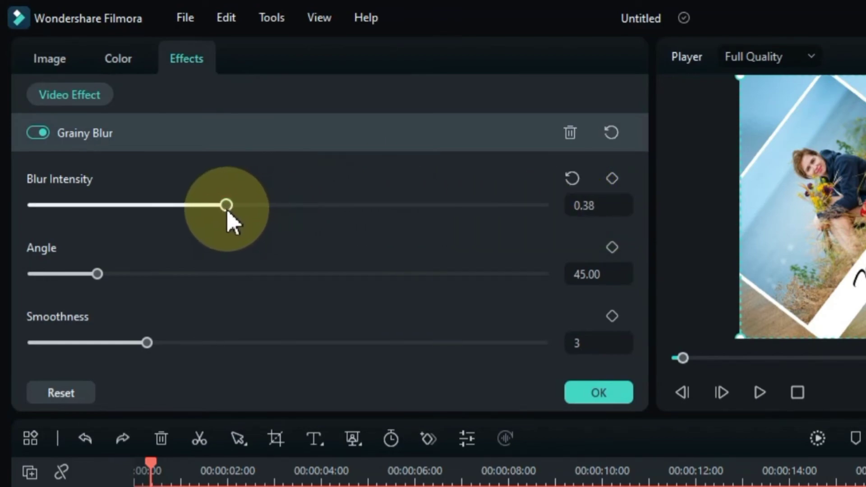
pyautogui.moveTo(172, 215); pyautogui.dragTo(164, 215)
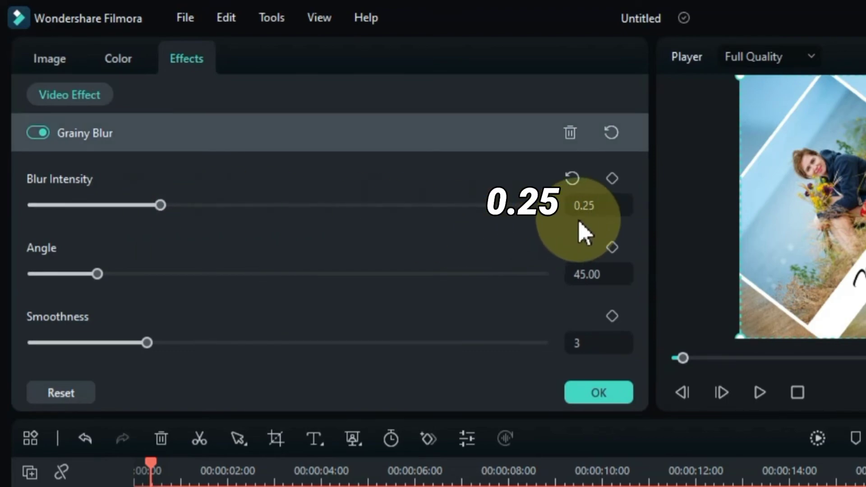
pyautogui.click(592, 398)
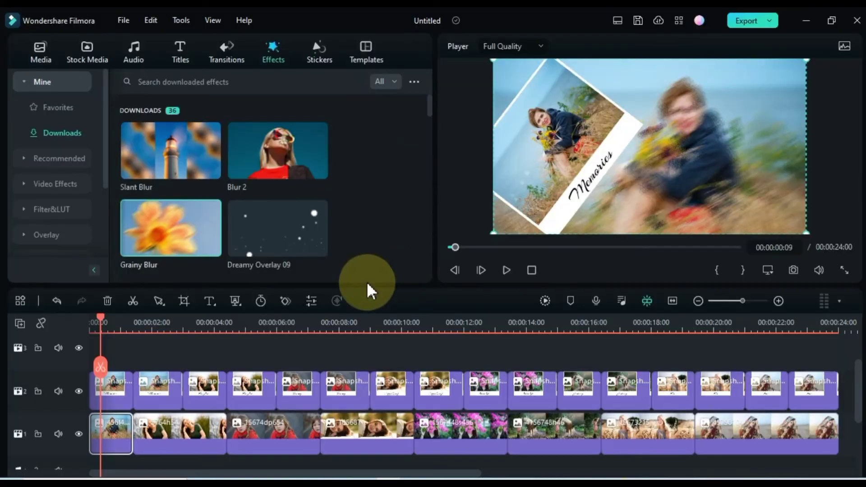
# Step: Copy the Grainy Blur effect from the first photo clip and paste it onto the second photo clip on video track 1
pyautogui.rightClick(107, 426)
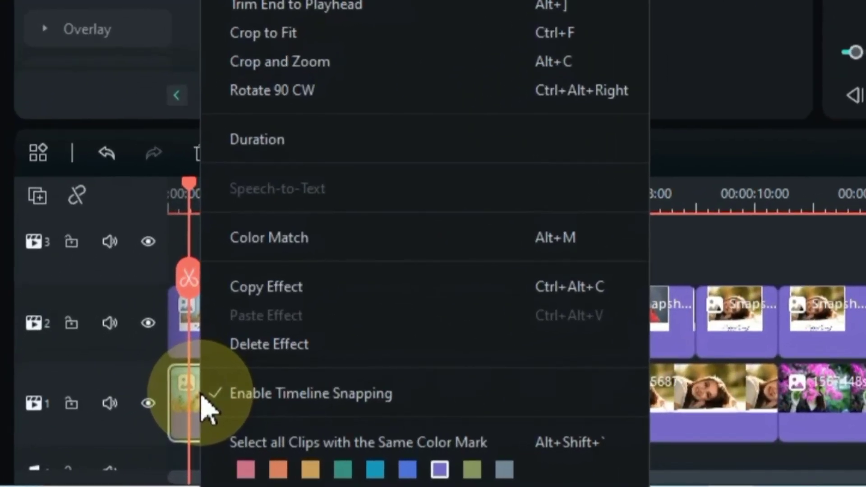
pyautogui.click(267, 293)
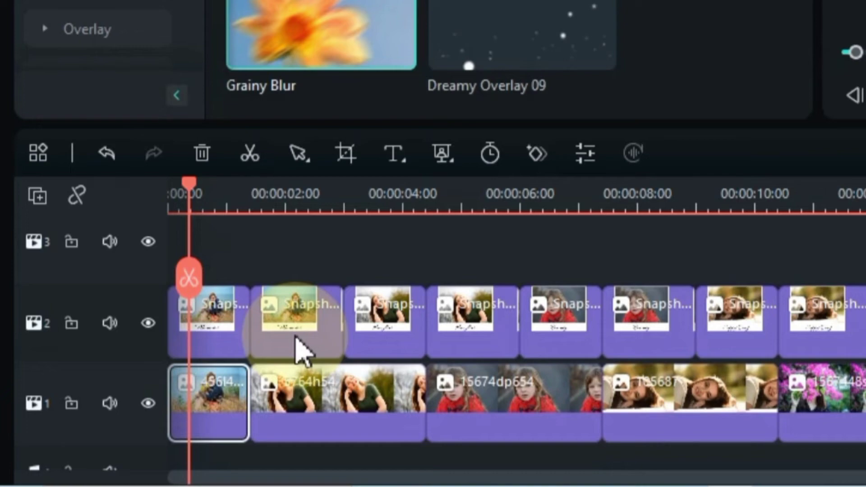
pyautogui.rightClick(320, 401)
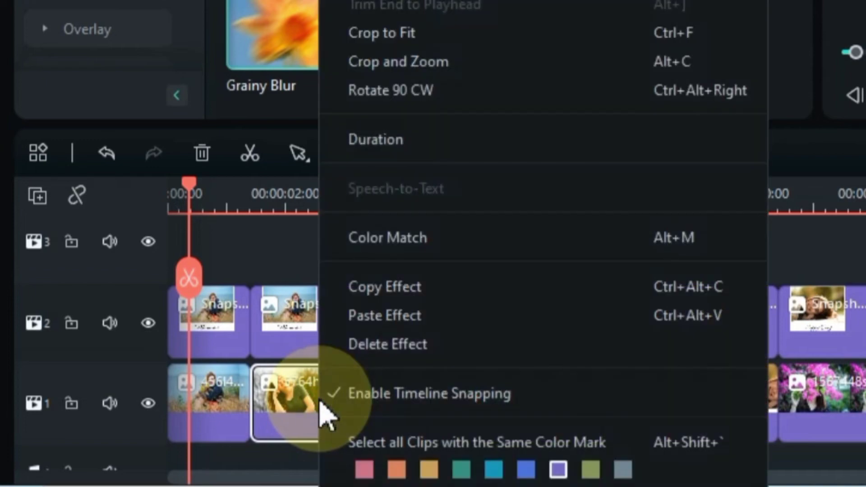
pyautogui.click(377, 312)
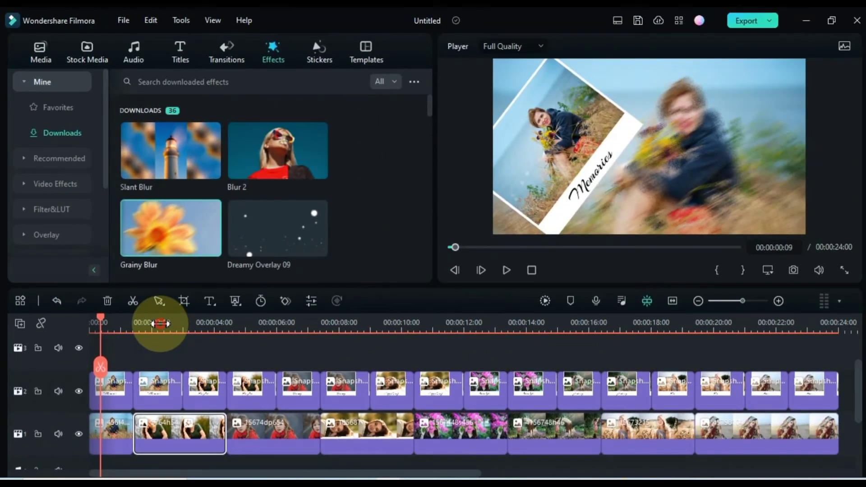
# Step: Paste the copied Grainy Blur effect onto the third, fourth and remaining photo clips on video track 1
pyautogui.moveTo(161, 323); pyautogui.dragTo(248, 360)
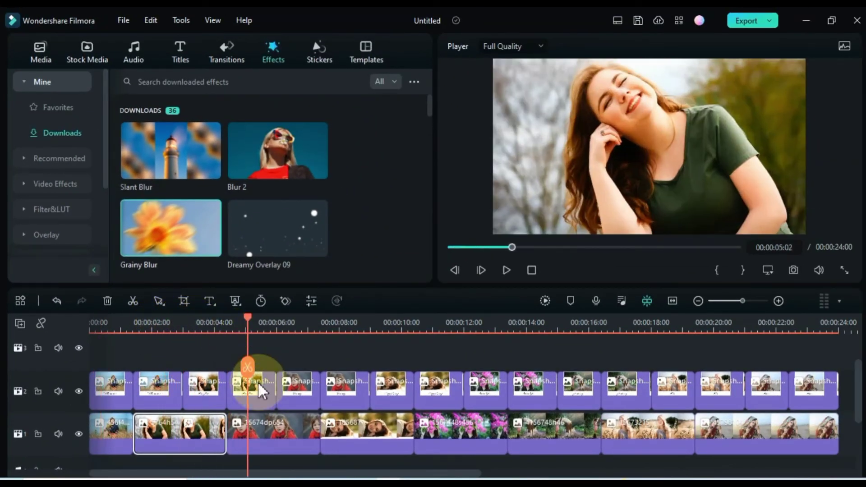
pyautogui.rightClick(258, 435)
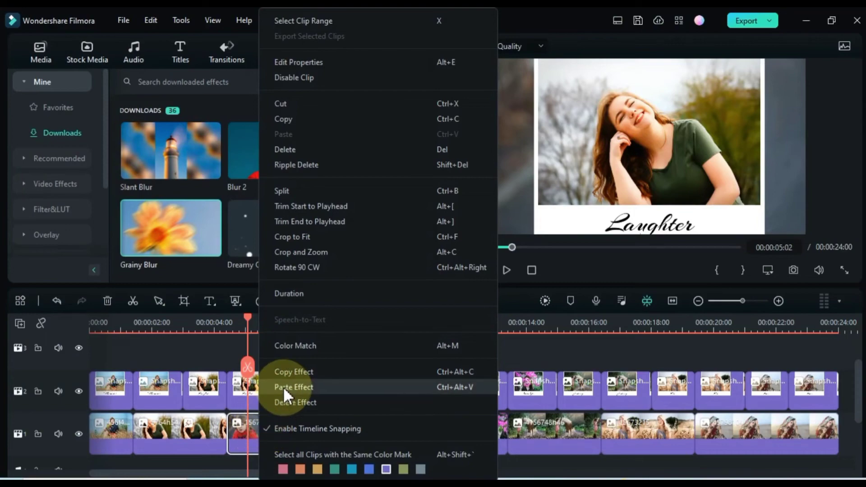
pyautogui.click(283, 386)
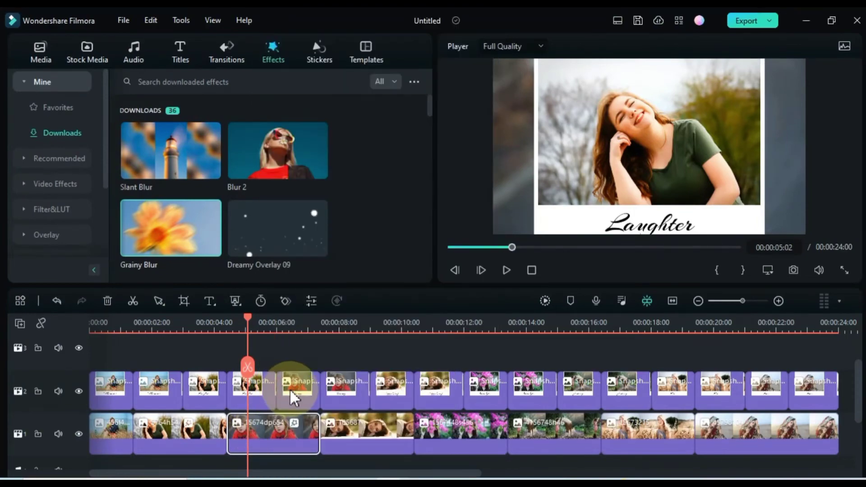
pyautogui.click(350, 346)
pyautogui.click(367, 436)
pyautogui.rightClick(367, 437)
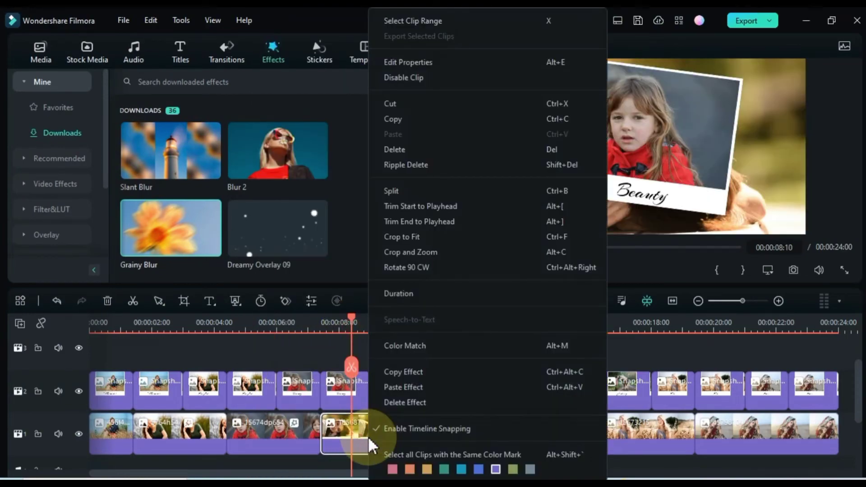
pyautogui.click(396, 386)
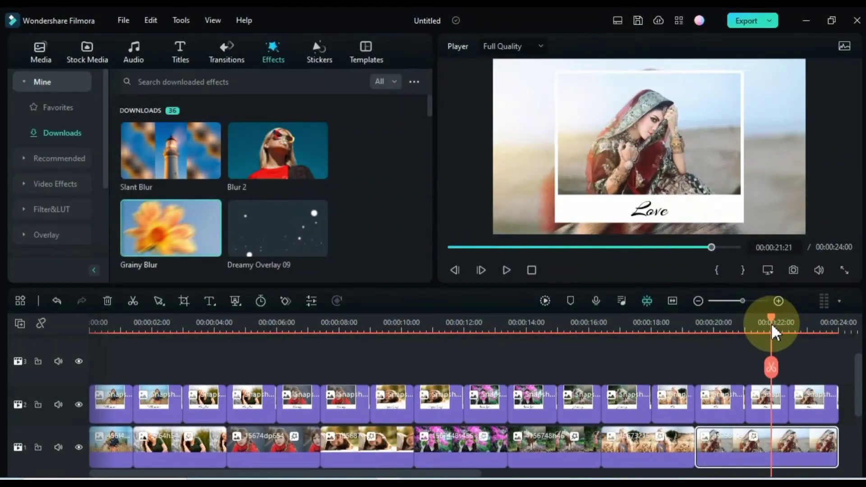
# Step: Find the Fade White transition and place it between the first two snapshot clips on video track 2
pyautogui.moveTo(771, 323)
pyautogui.mouseDown()
pyautogui.moveTo(821, 323)
pyautogui.moveTo(770, 323)
pyautogui.mouseUp()
pyautogui.moveTo(694, 326); pyautogui.dragTo(197, 329)
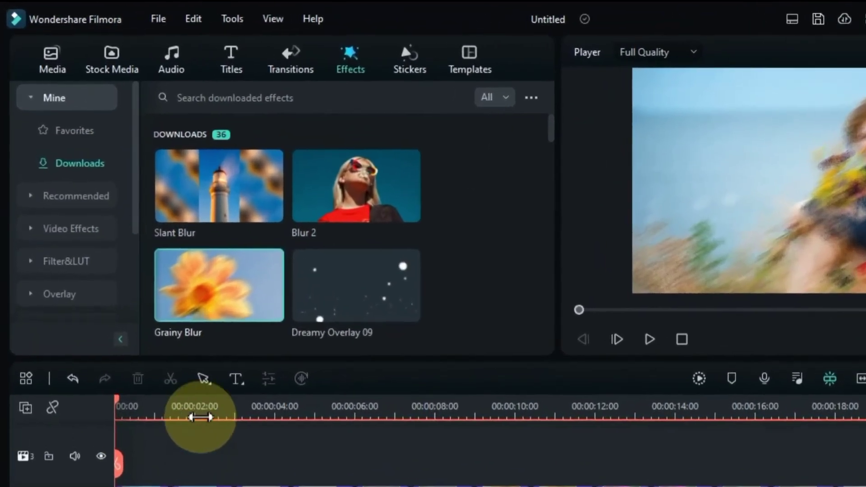
pyautogui.click(293, 74)
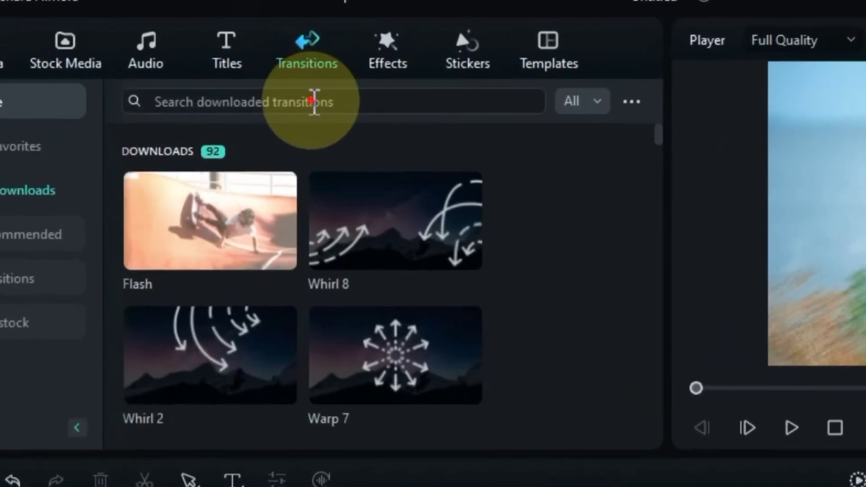
pyautogui.click(345, 109)
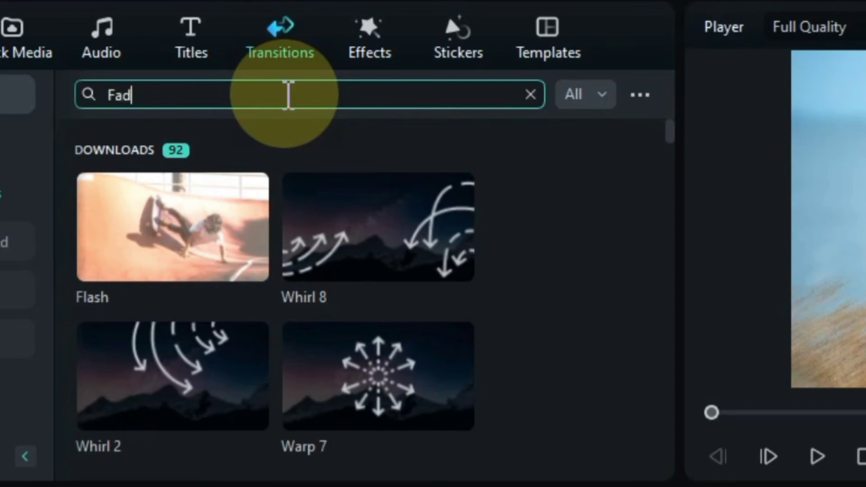
pyautogui.write('Fade White')
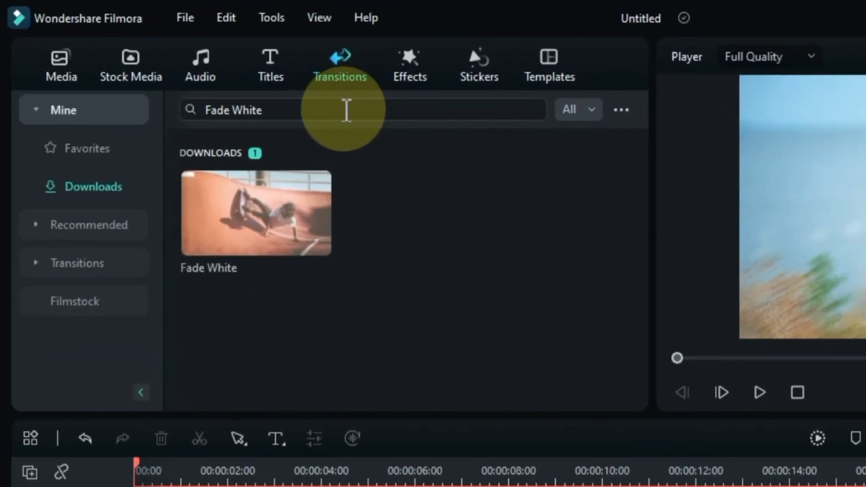
pyautogui.moveTo(271, 231); pyautogui.dragTo(192, 375)
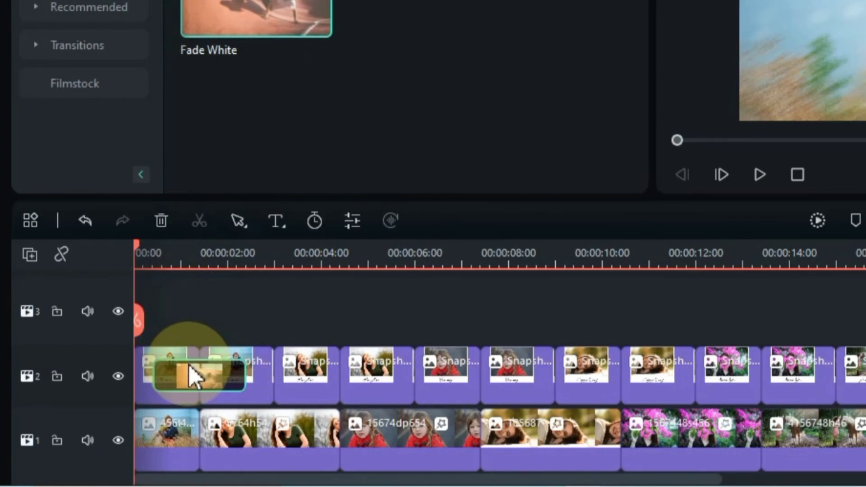
# Step: Set the Fade White transition's duration to 00:00:00:10
pyautogui.doubleClick(190, 367)
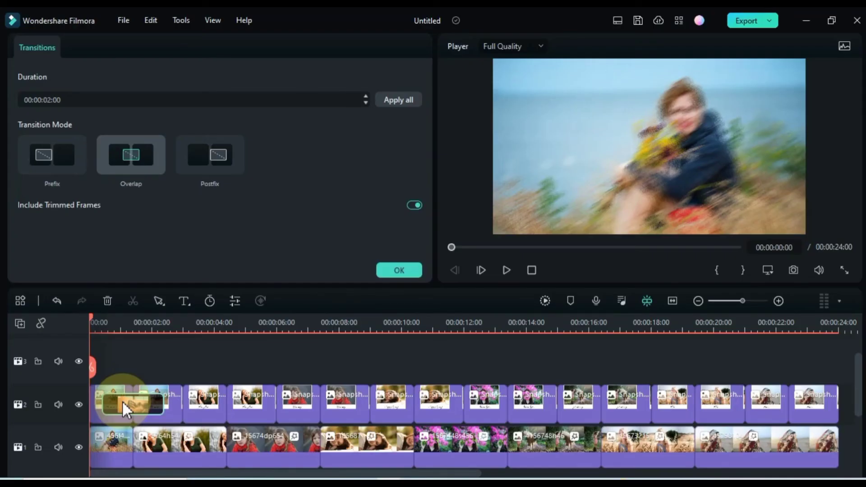
pyautogui.moveTo(116, 329); pyautogui.dragTo(142, 404)
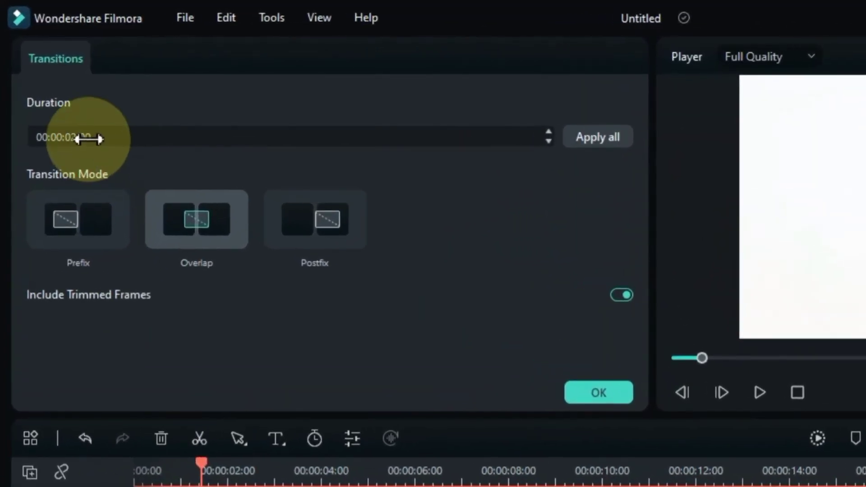
pyautogui.click(53, 100)
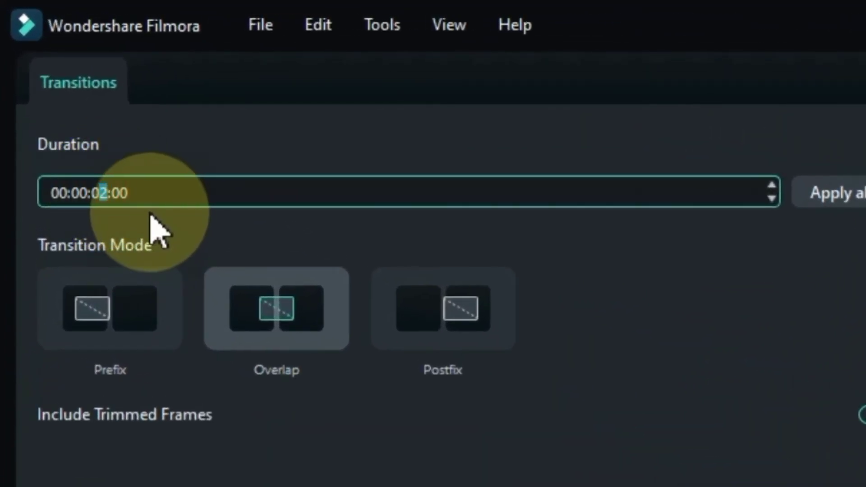
pyautogui.click(119, 187)
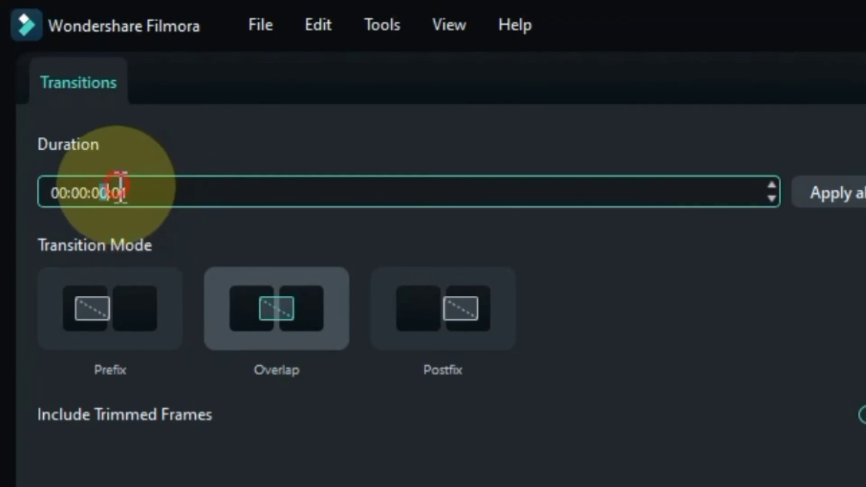
pyautogui.write('1')
pyautogui.click(149, 195)
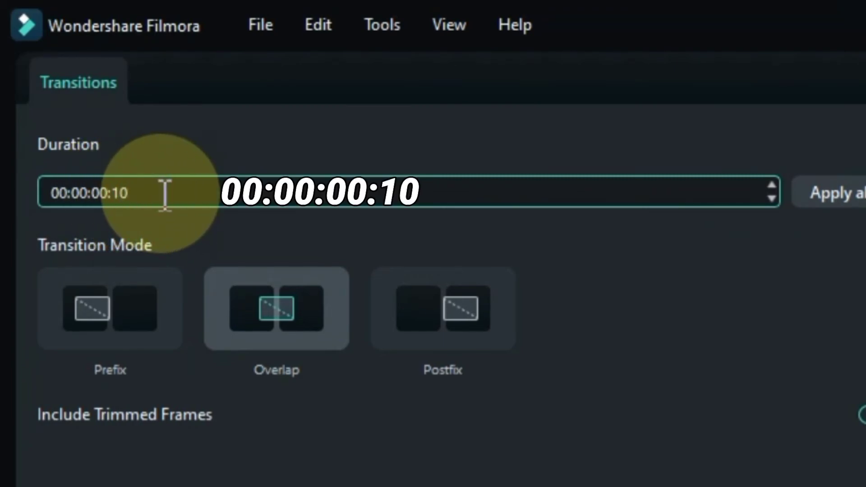
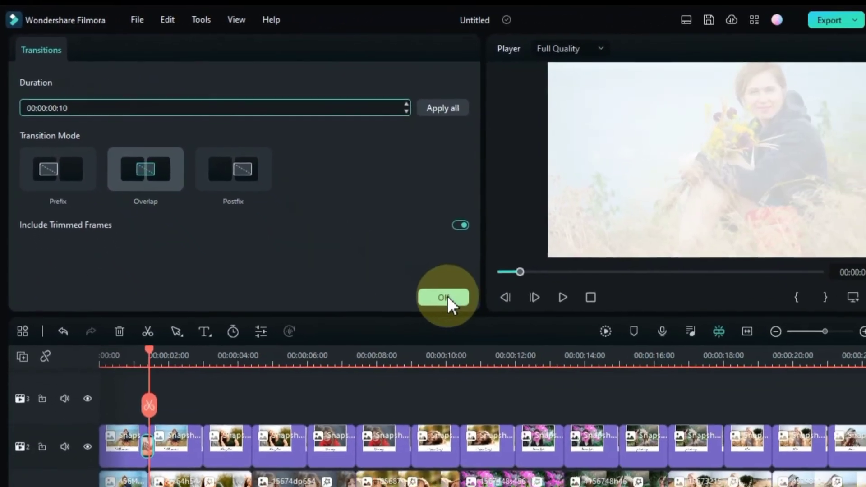
pyautogui.click(518, 342)
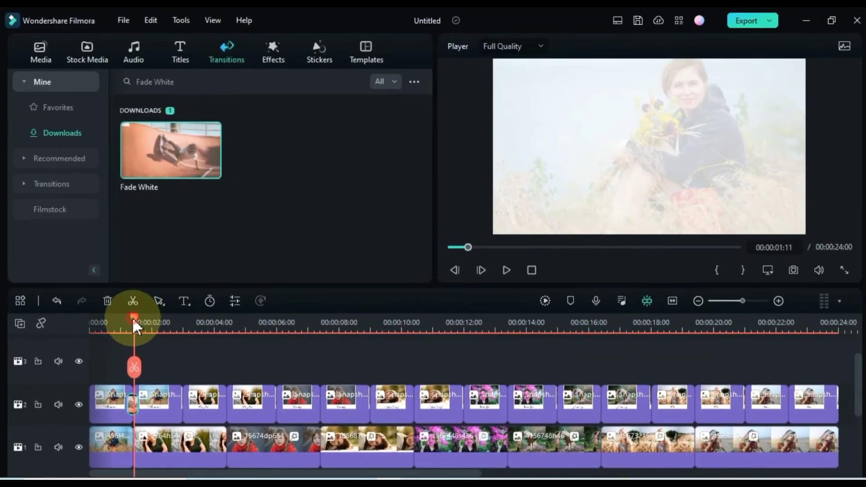
# Step: Copy the Fade White transition and paste it between the third and fourth snapshot clips on video track 2, then preview playback
pyautogui.moveTo(133, 322); pyautogui.dragTo(88, 336)
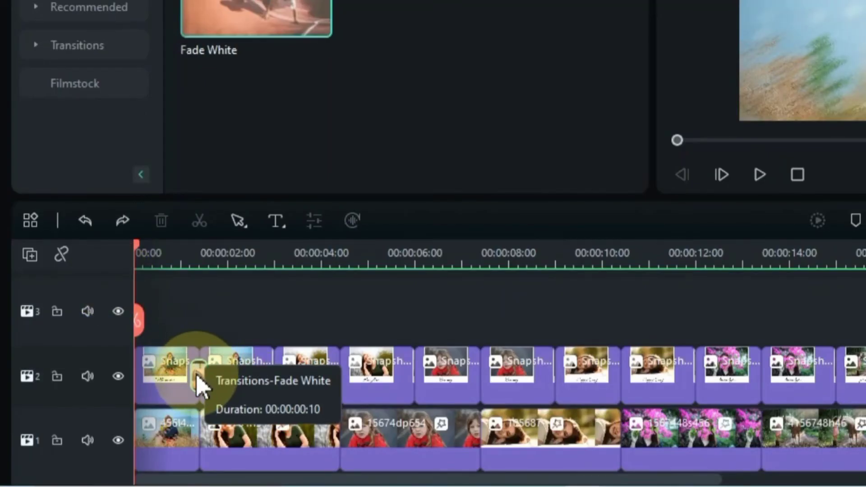
pyautogui.rightClick(197, 380)
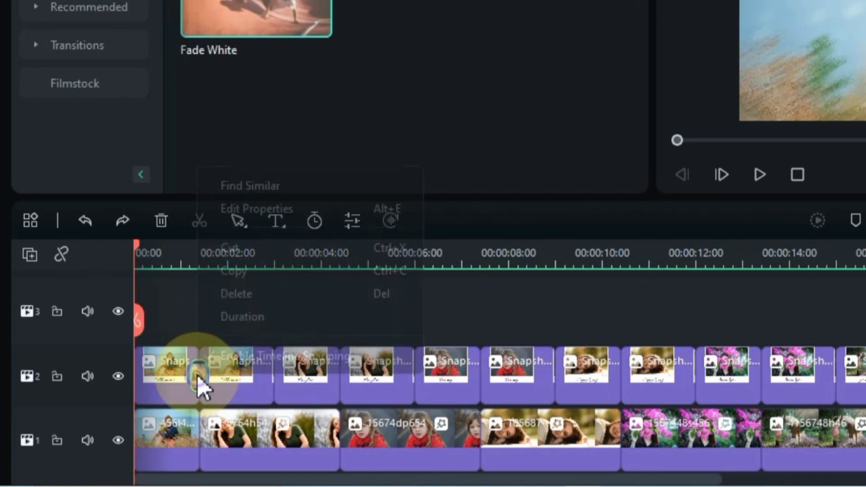
pyautogui.click(244, 271)
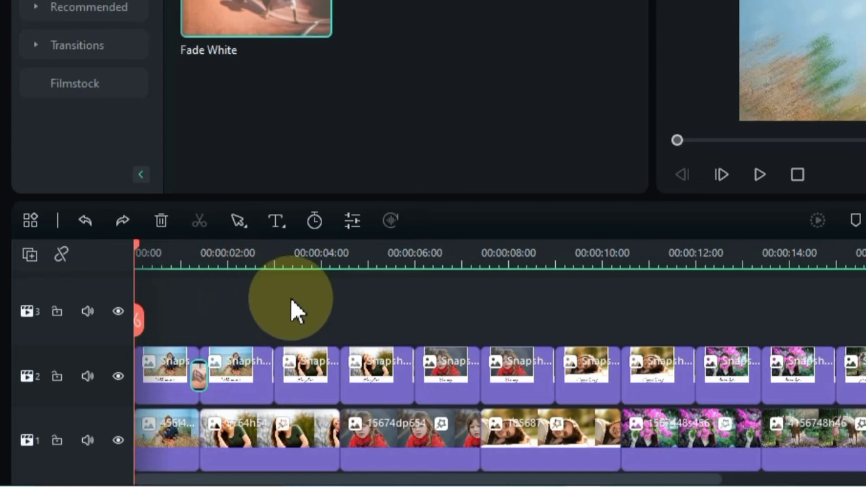
pyautogui.moveTo(139, 260); pyautogui.dragTo(330, 368)
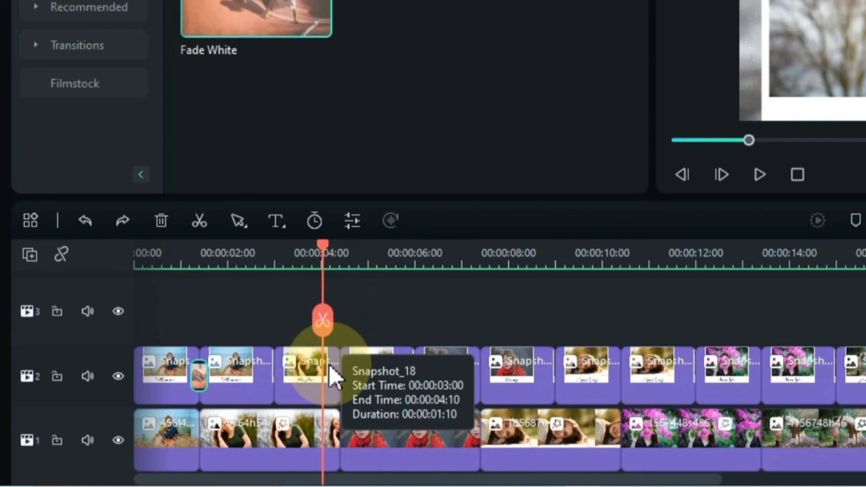
pyautogui.click(330, 369)
pyautogui.rightClick(332, 375)
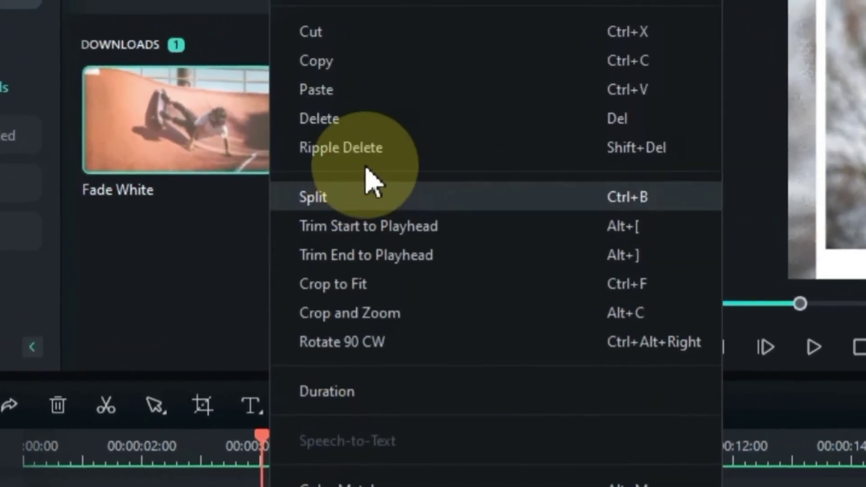
pyautogui.click(372, 94)
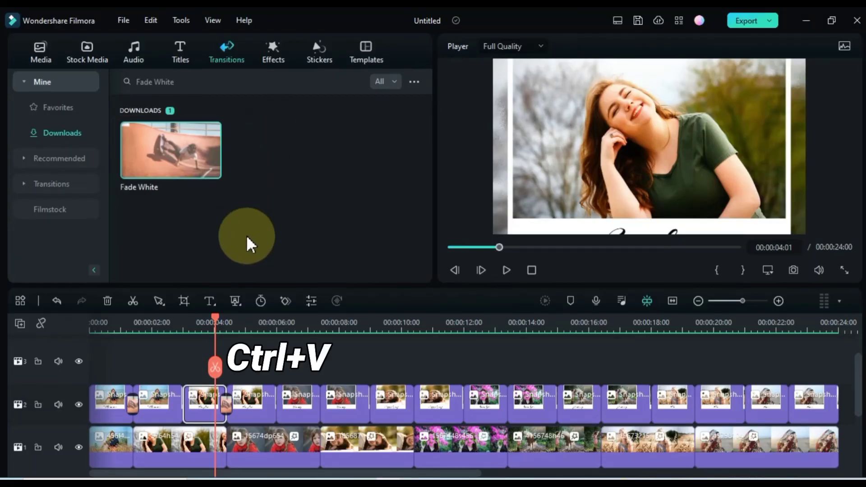
pyautogui.press('space')
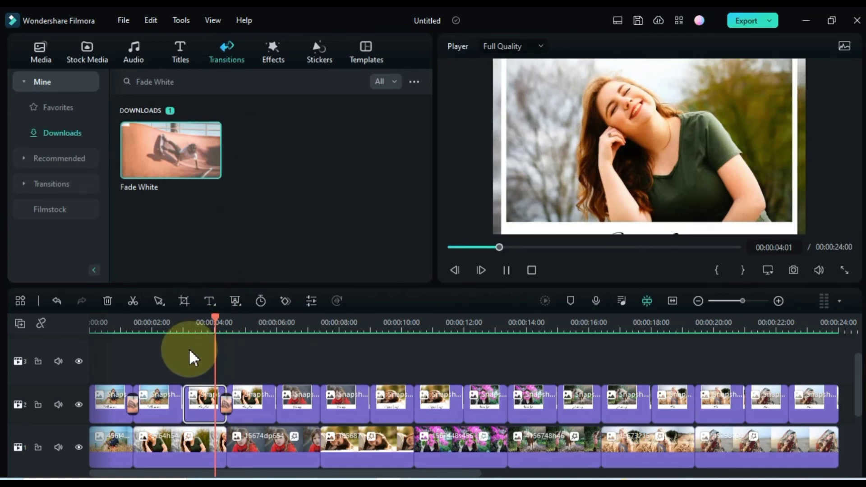
# Step: Paste the copied Fade White transition between the fifth and sixth snapshot clips and the remaining snapshot pairs on video track 2, and return to the start
pyautogui.press('space')
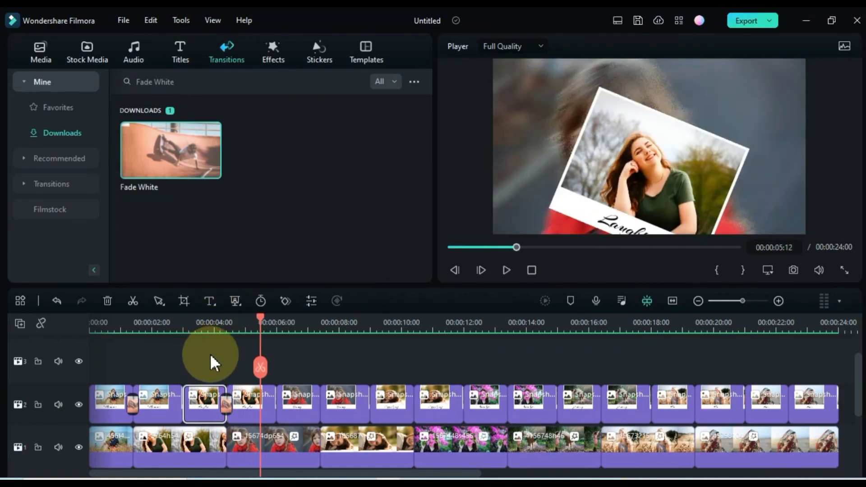
pyautogui.click(309, 330)
pyautogui.rightClick(310, 396)
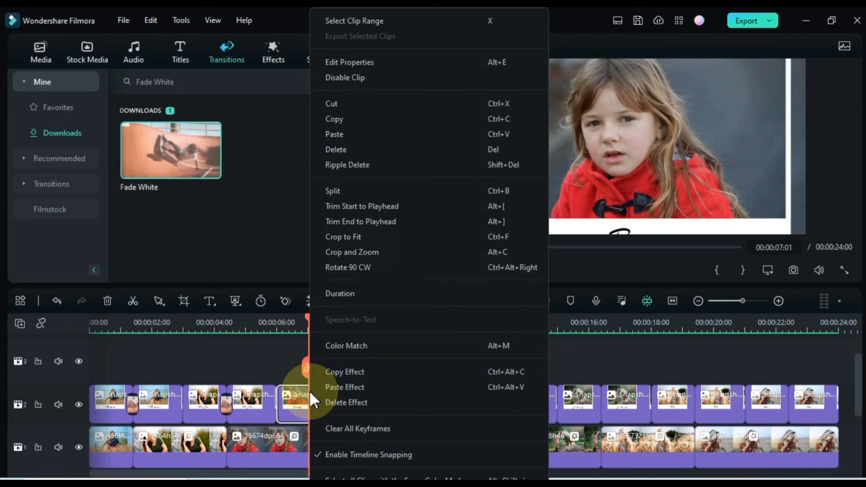
pyautogui.click(358, 134)
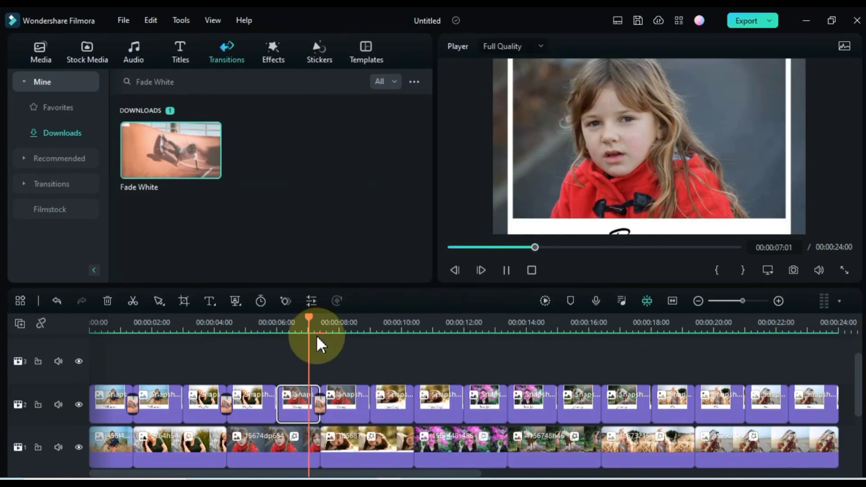
pyautogui.press('space')
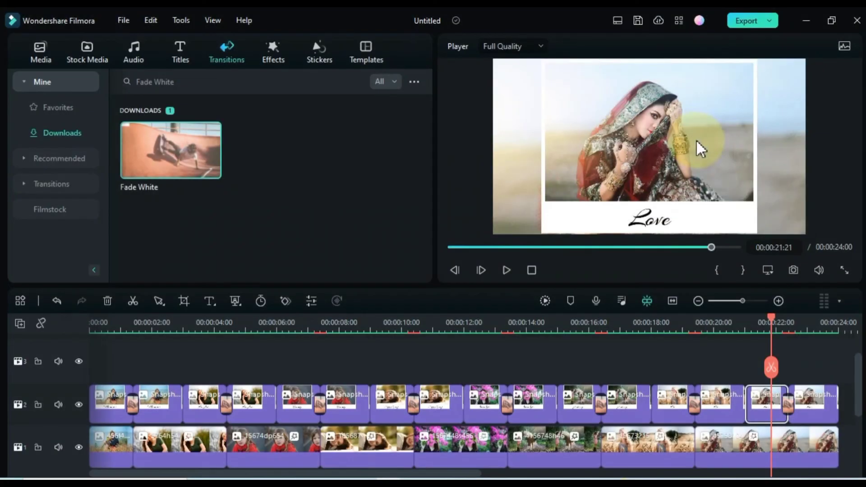
pyautogui.moveTo(772, 320); pyautogui.dragTo(129, 364)
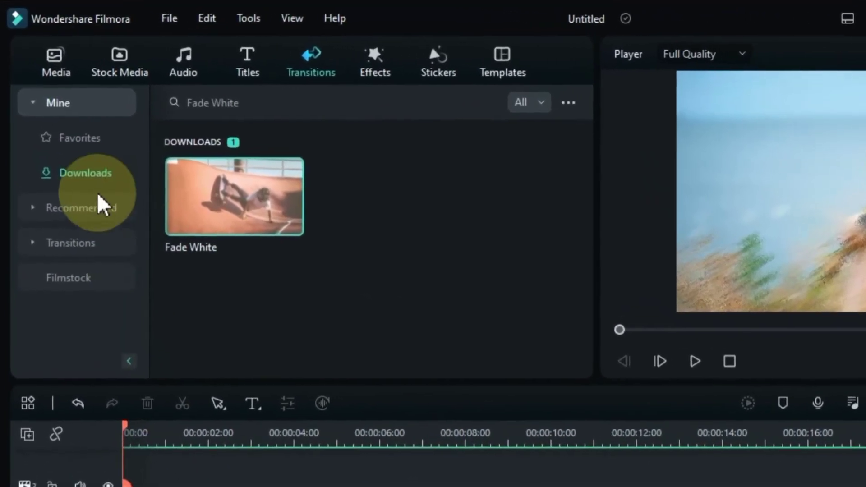
# Step: Create a new project media folder and import Bg Music.mp3 and Camera shutter.mp3 into it
pyautogui.click(53, 69)
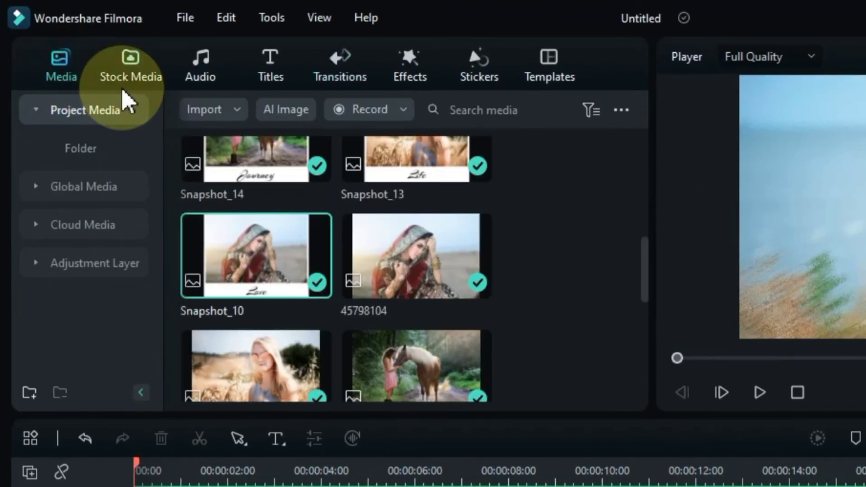
pyautogui.scroll(5, 502, 241)
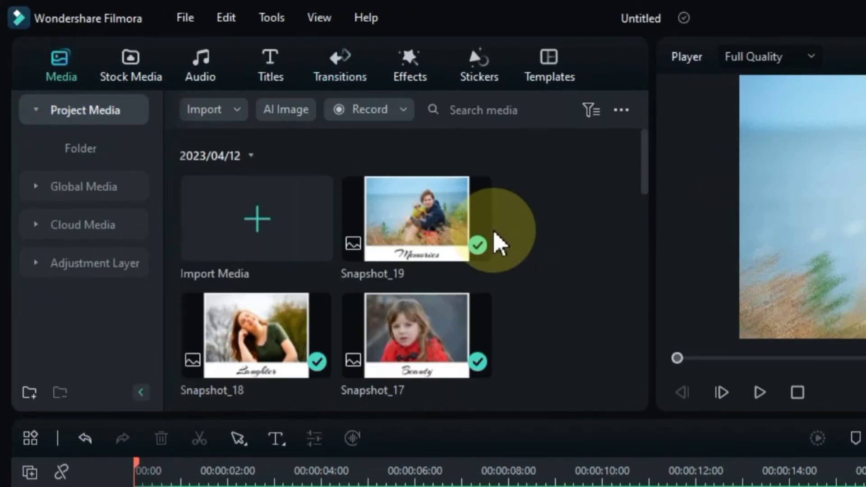
pyautogui.click(144, 126)
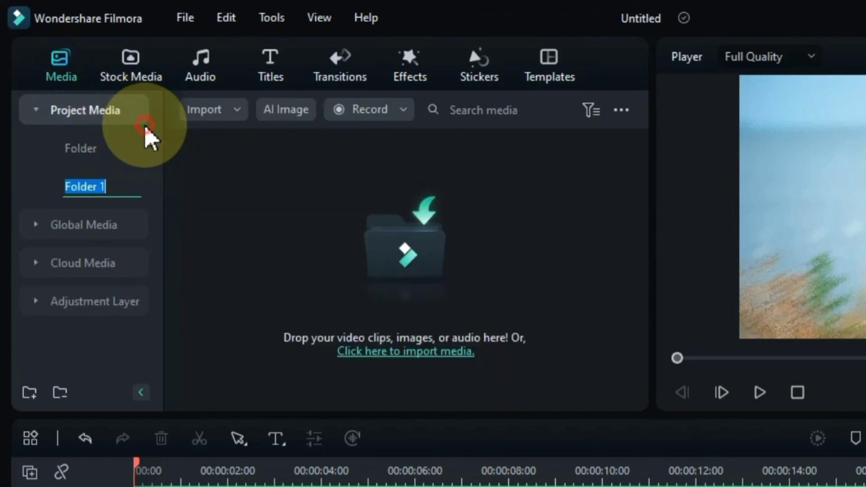
pyautogui.doubleClick(194, 183)
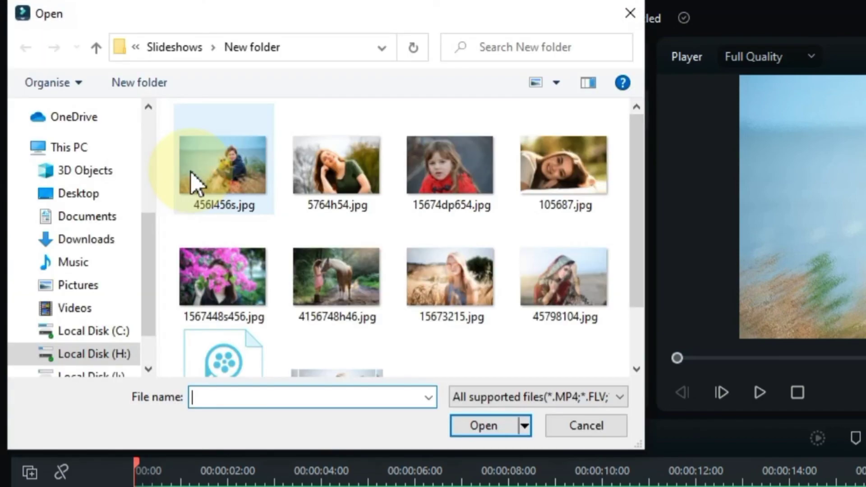
pyautogui.scroll(-2, 212, 182)
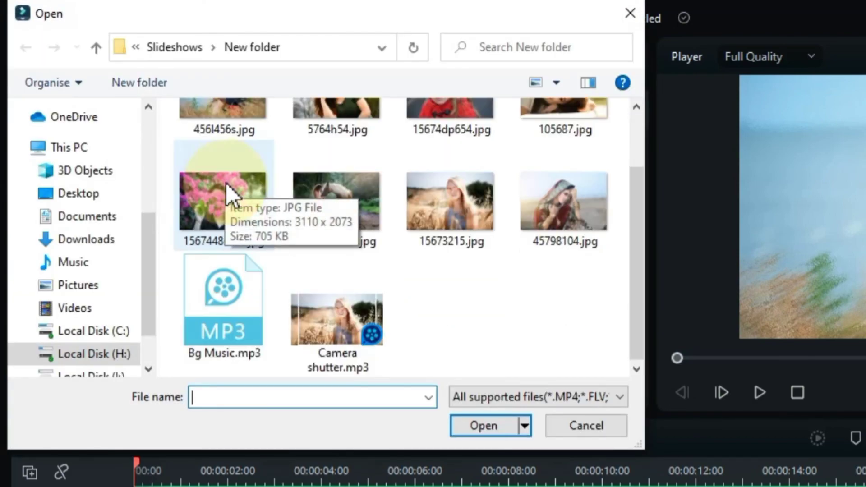
pyautogui.click(370, 311)
pyautogui.moveTo(457, 330); pyautogui.dragTo(248, 349)
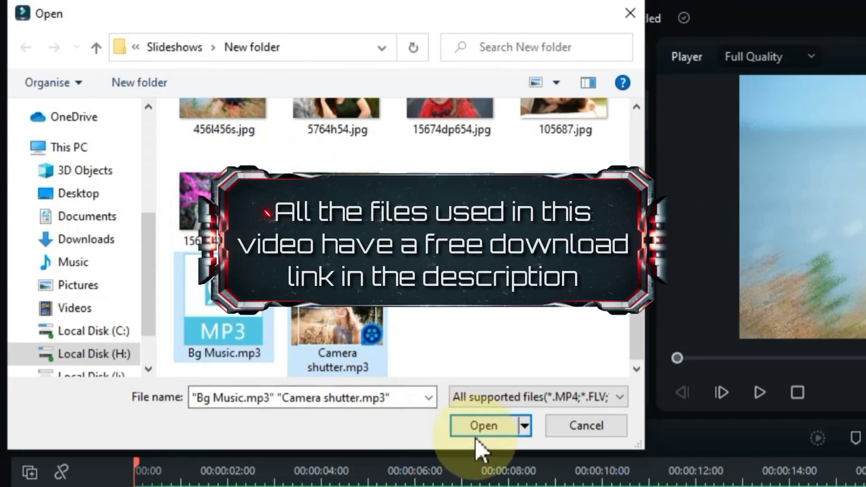
pyautogui.click(482, 426)
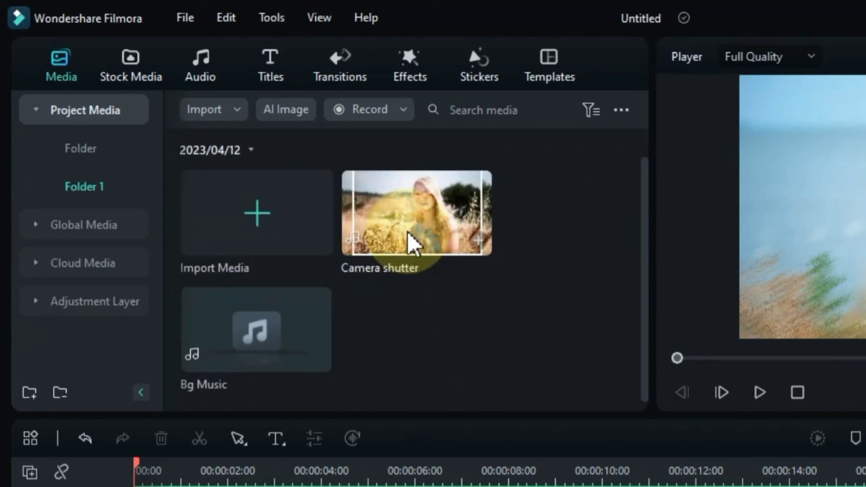
# Step: Listen to the imported Camera shutter and Bg Music audio files in the player
pyautogui.doubleClick(408, 227)
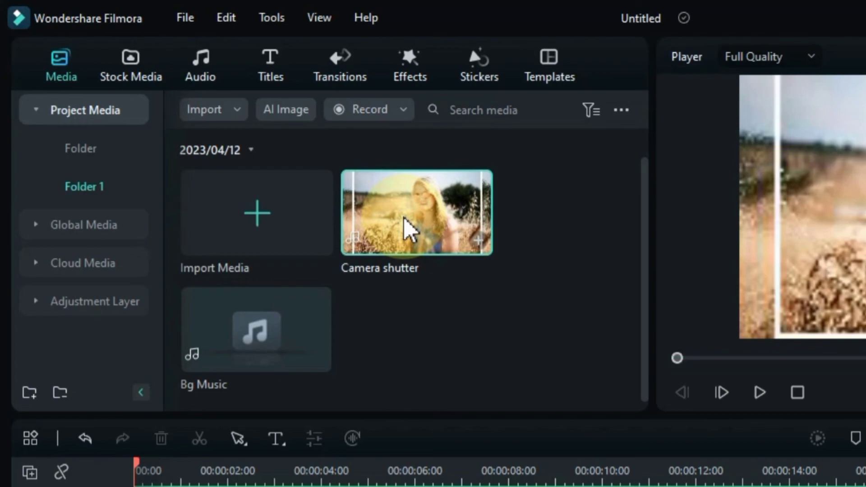
pyautogui.doubleClick(261, 345)
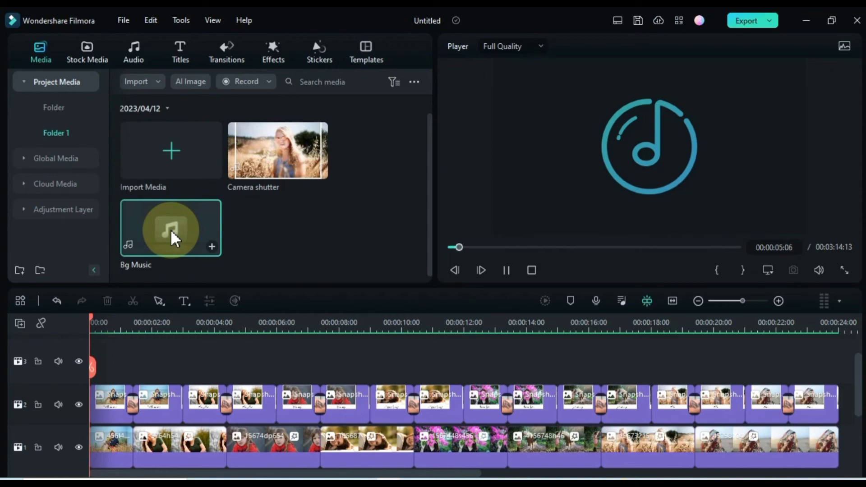
pyautogui.click(506, 270)
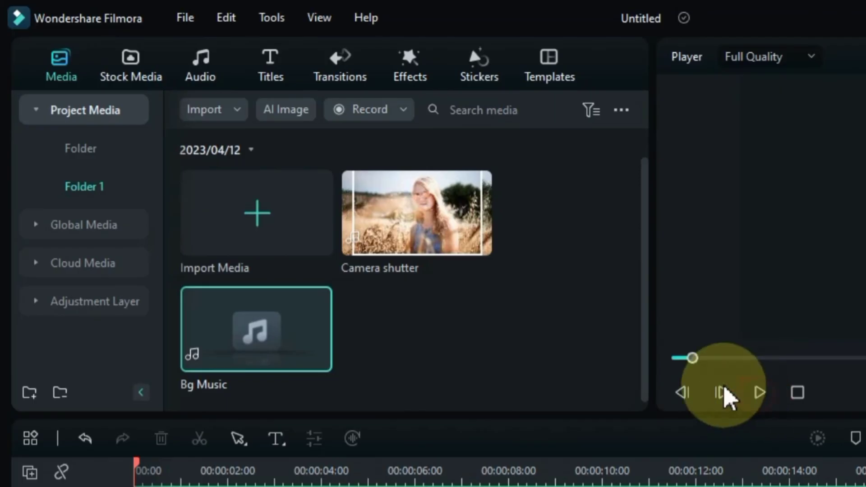
pyautogui.click(451, 350)
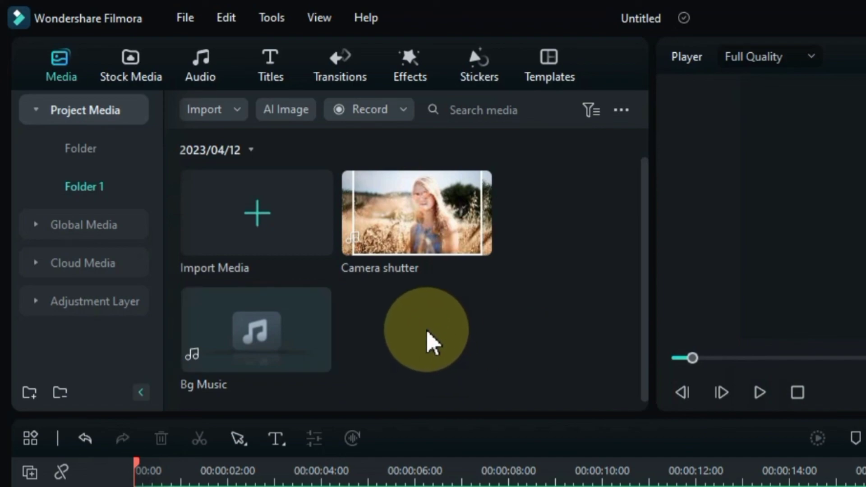
# Step: Place the Camera shutter sound on audio track 1, aligned with the start of the first Fade White transition, and preview it
pyautogui.moveTo(402, 232); pyautogui.dragTo(199, 448)
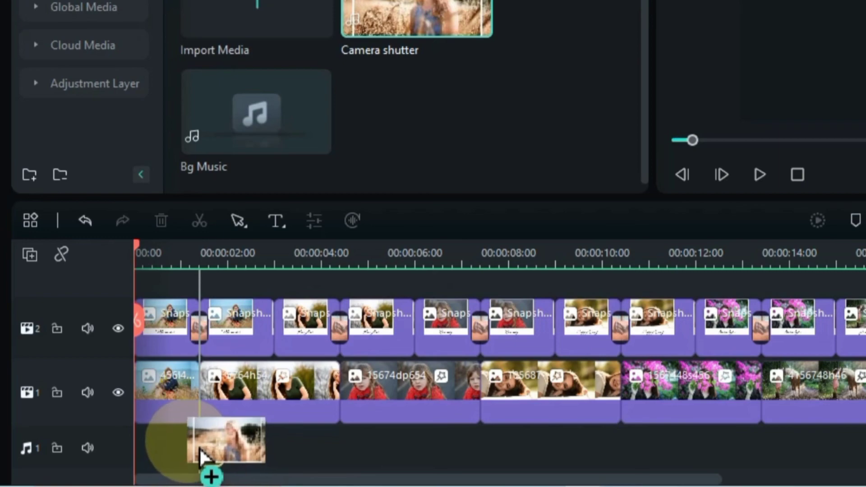
pyautogui.click(187, 257)
pyautogui.scroll(2, 422, 247)
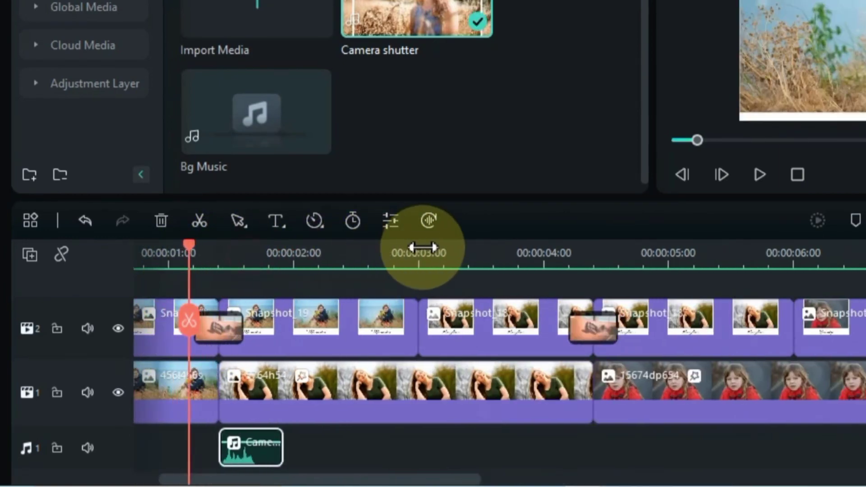
pyautogui.scroll(2, 423, 247)
pyautogui.moveTo(333, 464); pyautogui.dragTo(263, 451)
pyautogui.click(202, 256)
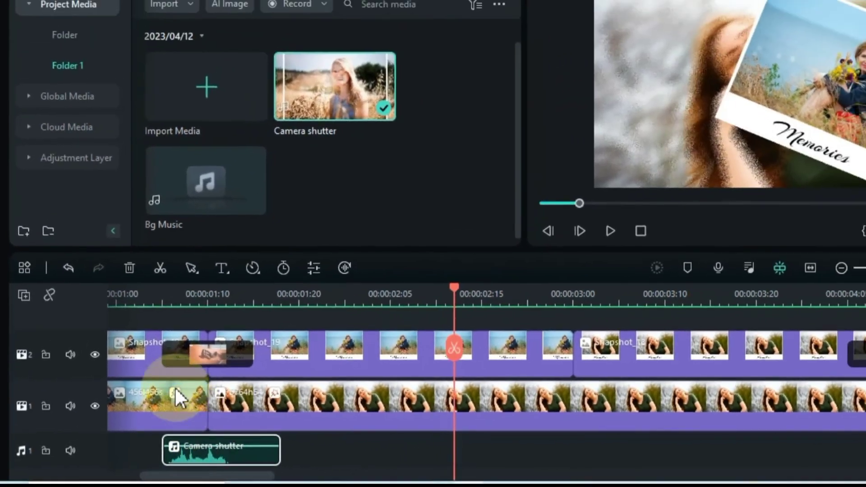
pyautogui.press('space')
pyautogui.click(112, 324)
pyautogui.press('space')
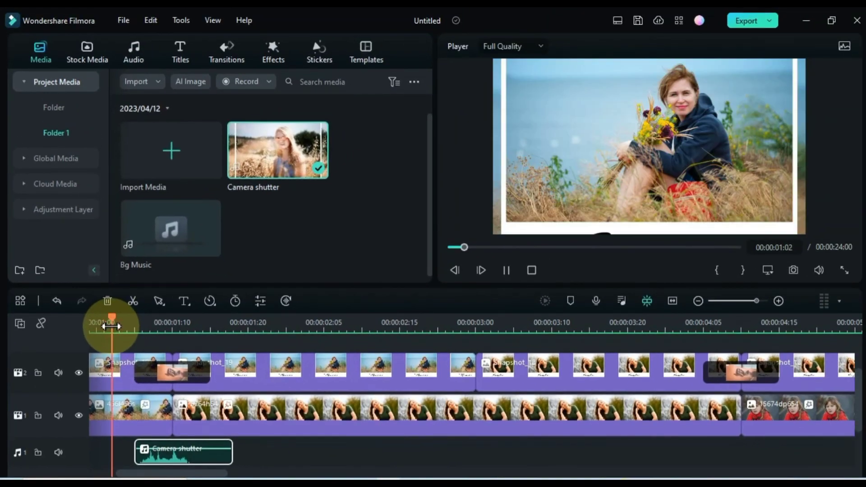
pyautogui.press('space')
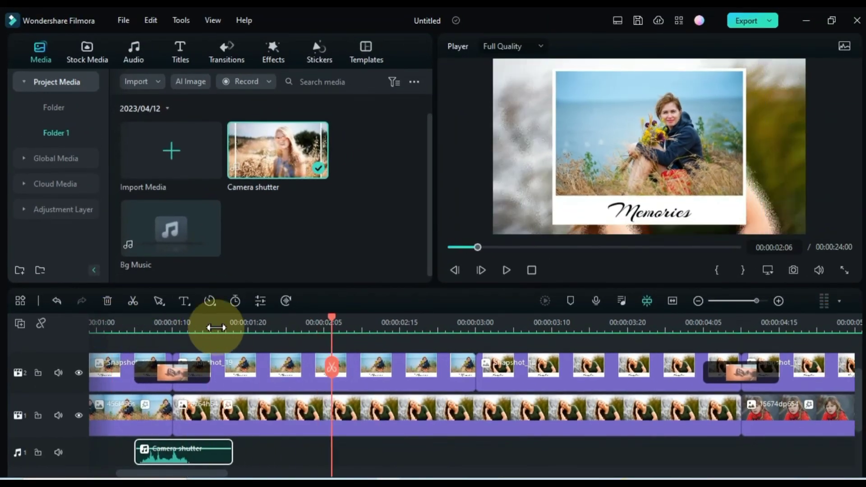
# Step: Copy the Camera shutter clip and paste it on audio track 1 at the start of every remaining Fade White transition, beginning at 00:00:04:05
pyautogui.click(704, 324)
pyautogui.rightClick(198, 455)
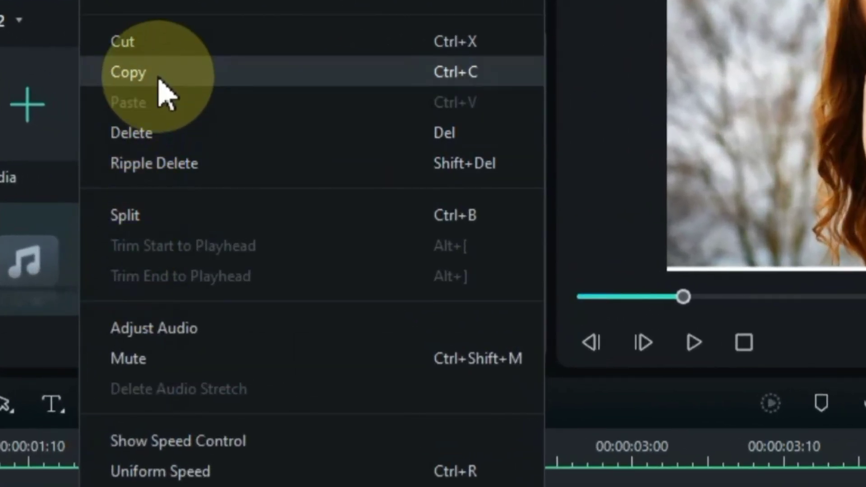
pyautogui.click(158, 79)
pyautogui.moveTo(201, 473); pyautogui.dragTo(270, 473)
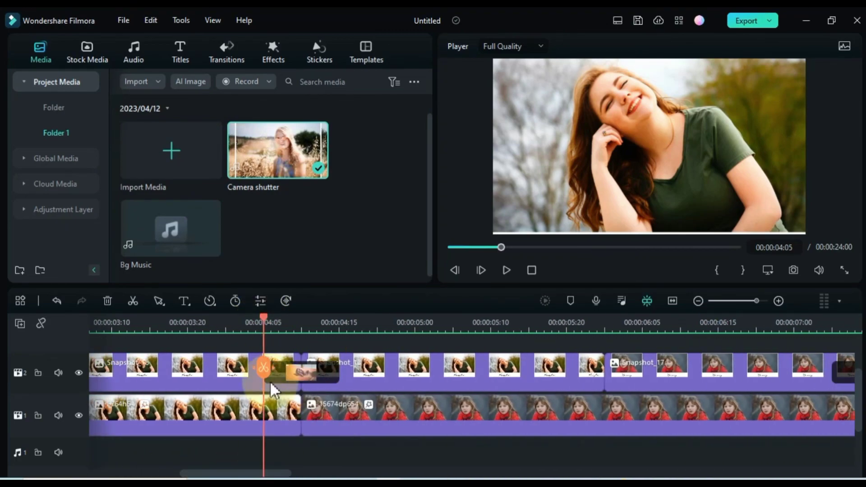
pyautogui.scroll(-1, 273, 406)
pyautogui.rightClick(280, 442)
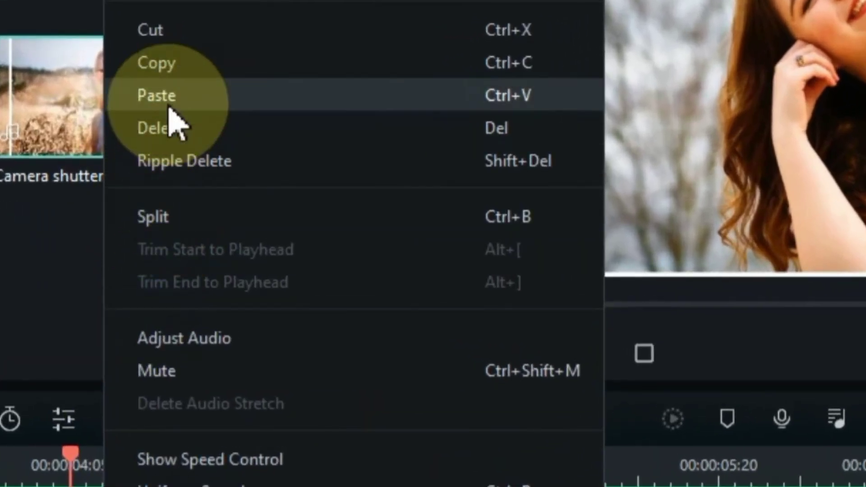
pyautogui.click(180, 102)
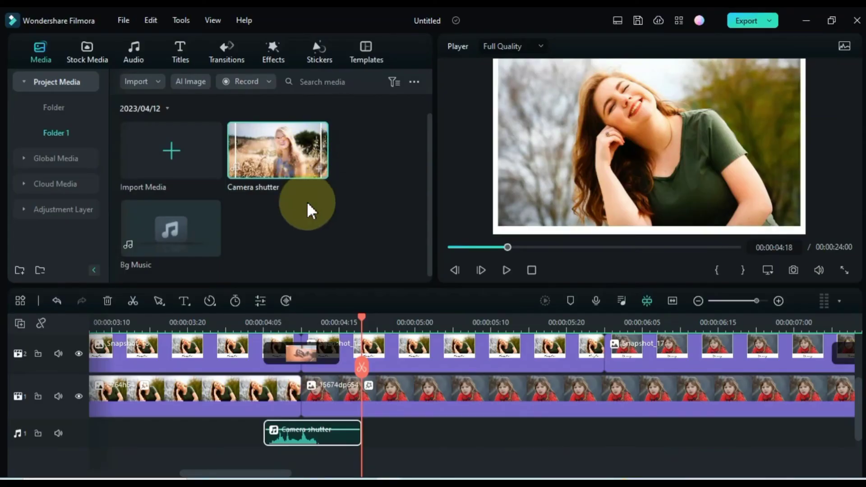
pyautogui.click(262, 317)
pyautogui.press('space')
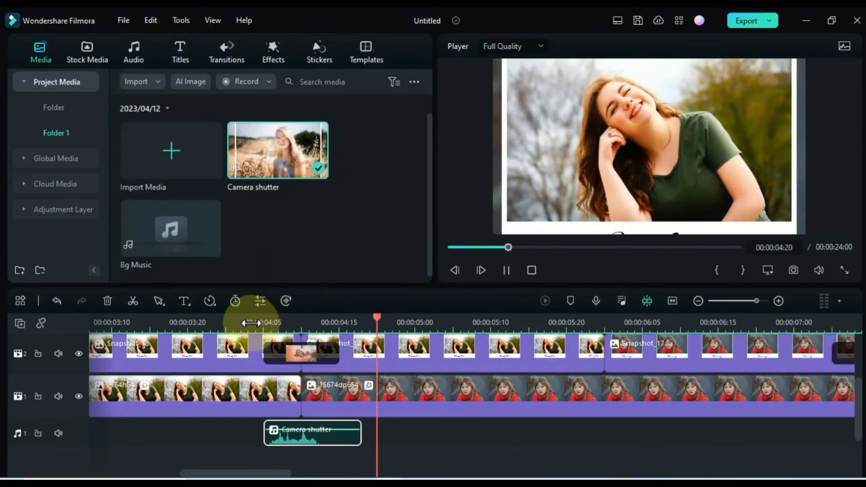
pyautogui.click(318, 458)
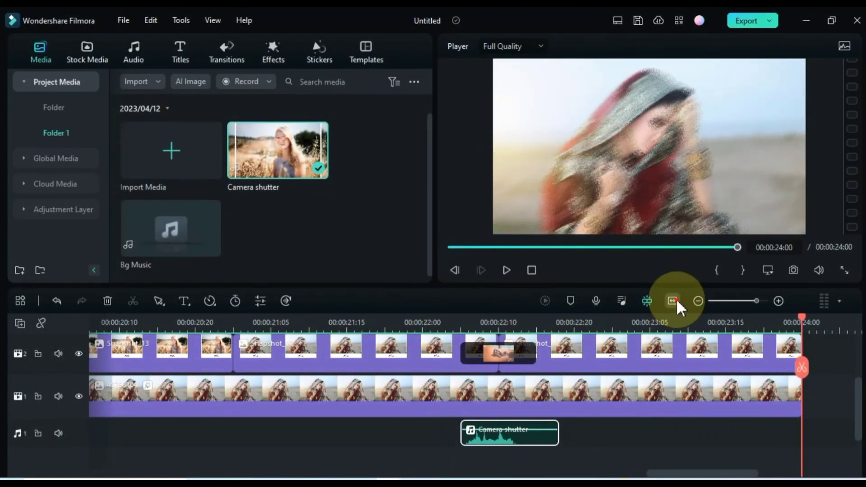
pyautogui.click(673, 300)
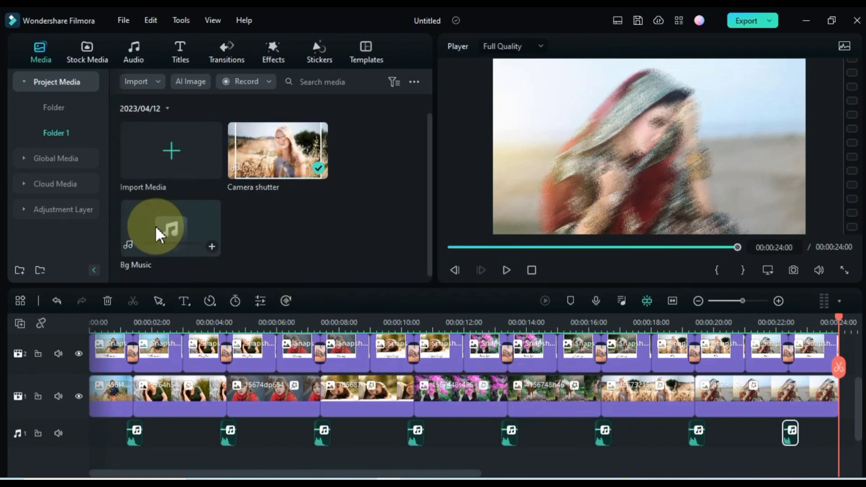
# Step: Add Bg Music at the start of audio track 2, split it at 00:00:24:00 and delete the part beyond the video
pyautogui.moveTo(161, 228); pyautogui.dragTo(69, 411)
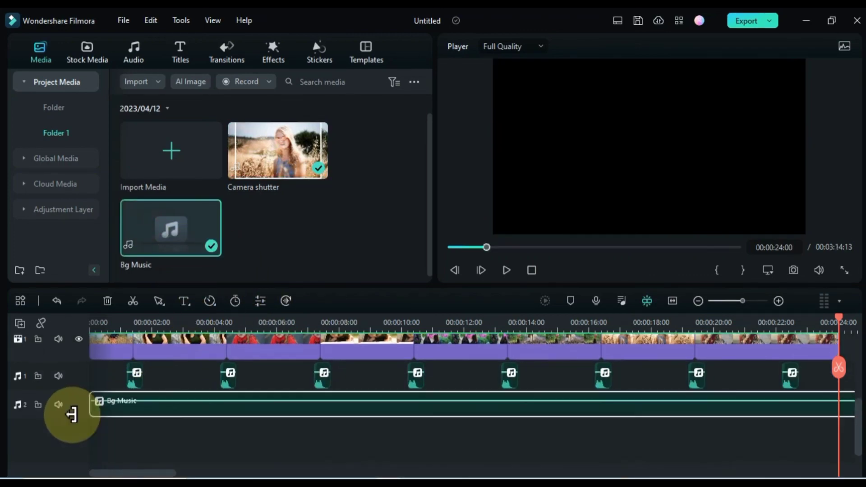
pyautogui.click(673, 302)
pyautogui.click(208, 414)
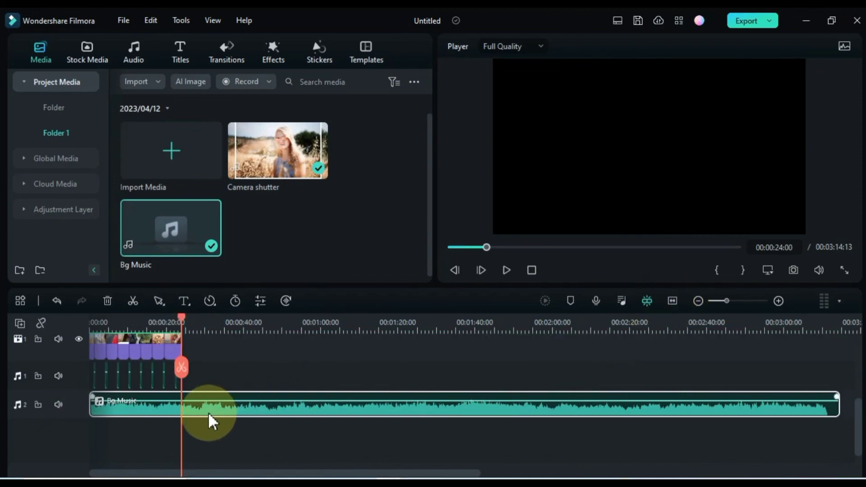
pyautogui.click(183, 370)
pyautogui.click(207, 412)
pyautogui.press('Delete')
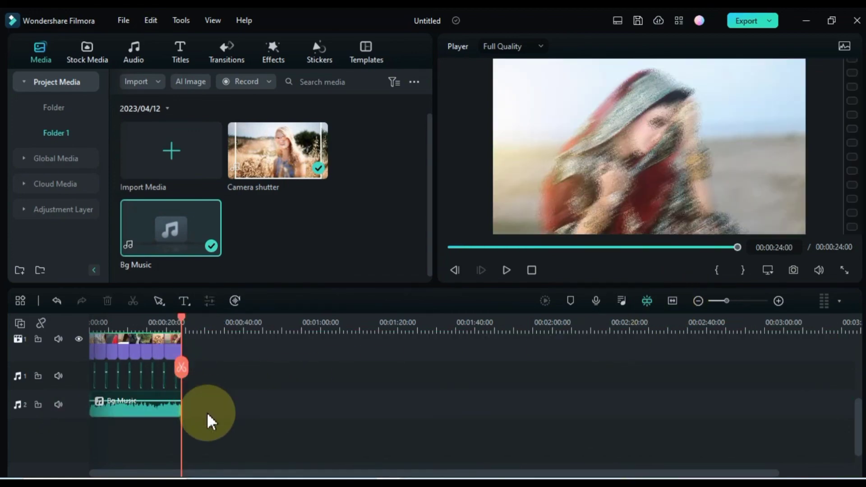
# Step: Add a short fade-in and fade-out to the Bg Music clip and play the whole video from the beginning
pyautogui.click(670, 302)
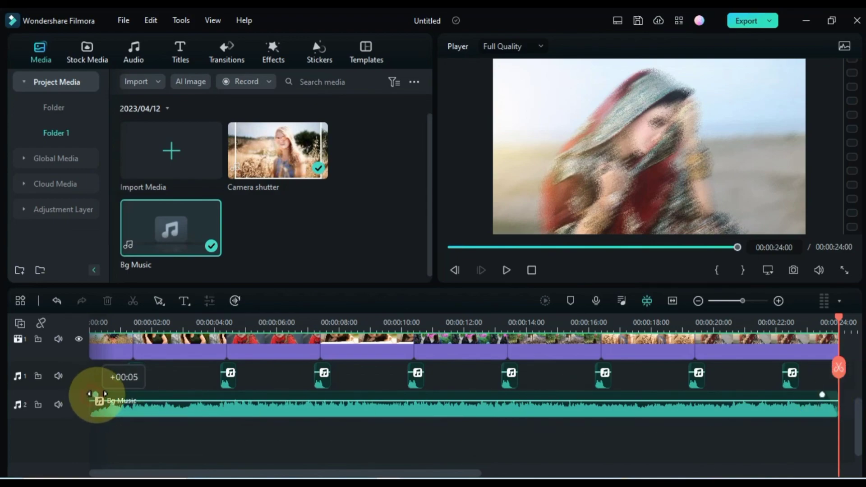
pyautogui.scroll(3, 687, 401)
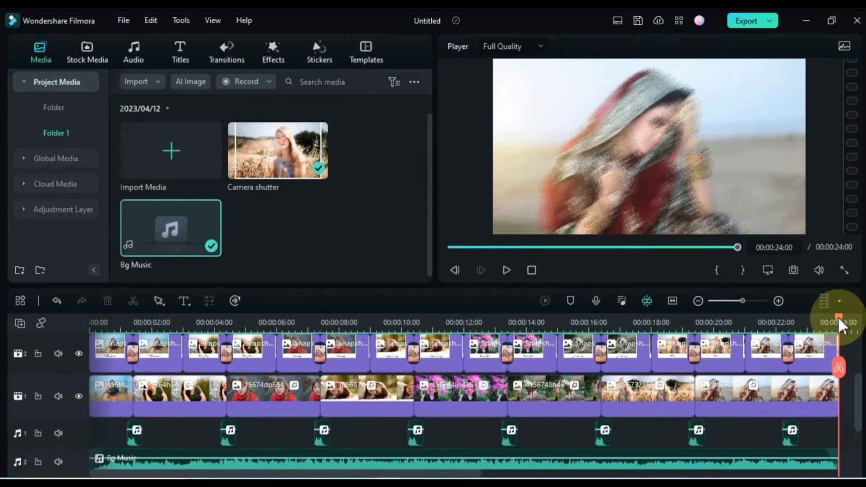
pyautogui.moveTo(838, 317); pyautogui.dragTo(96, 370)
pyautogui.click(507, 269)
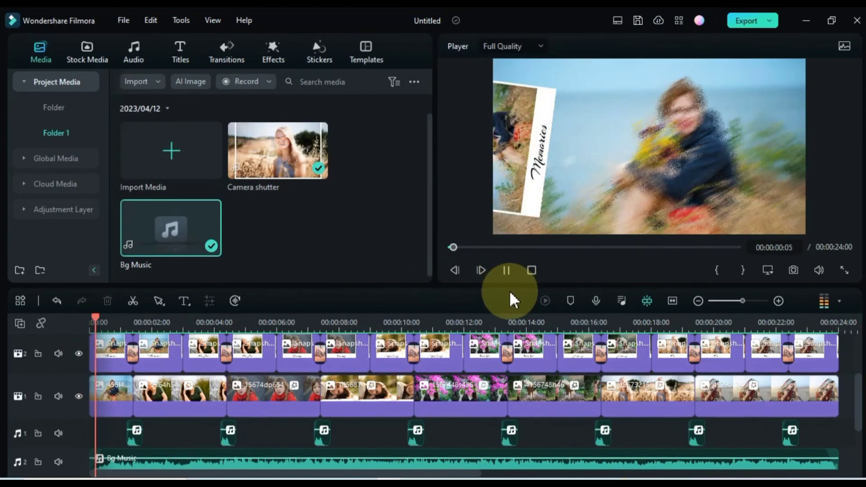